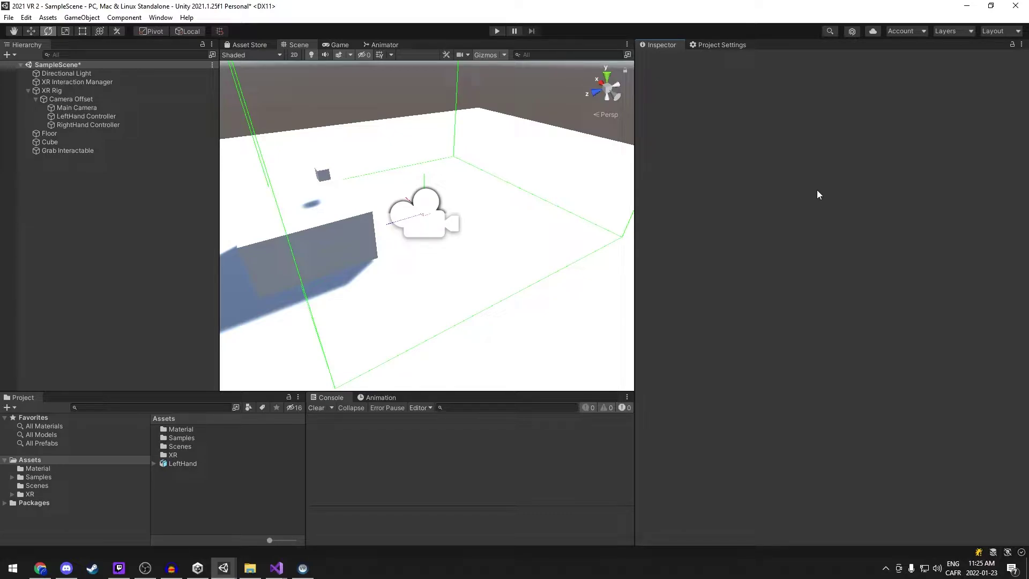
# Select LeftHand Controller and scroll through its components in the Inspector
pyautogui.click(94, 117)
pyautogui.scroll(-15, 773, 244)
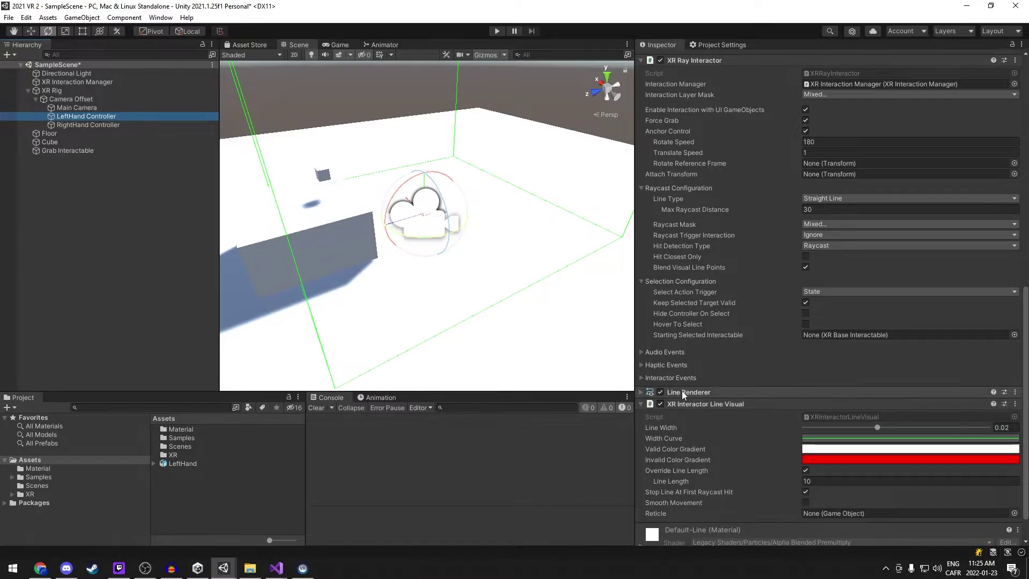
pyautogui.moveTo(782, 340)
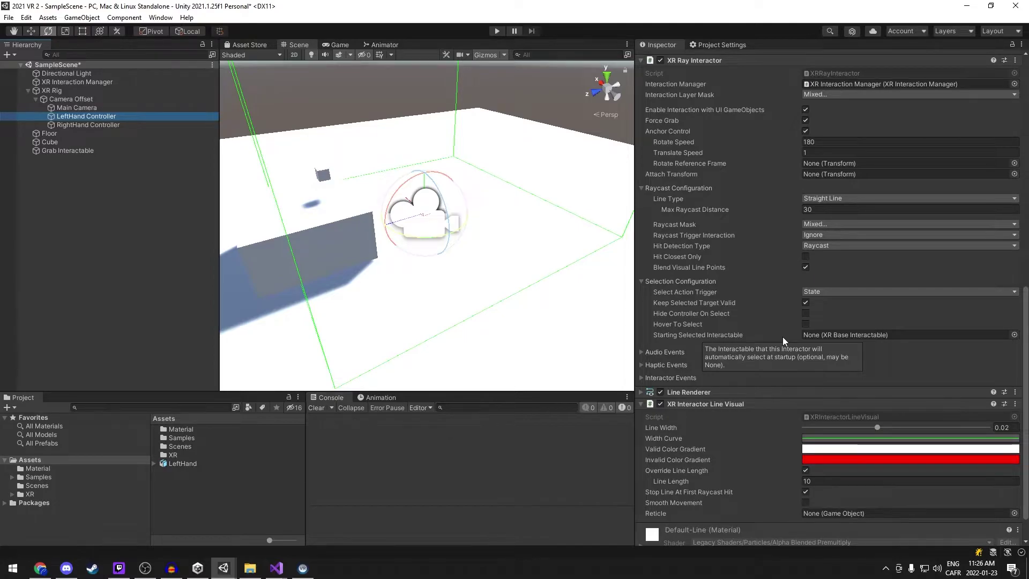
pyautogui.scroll(3, 779, 316)
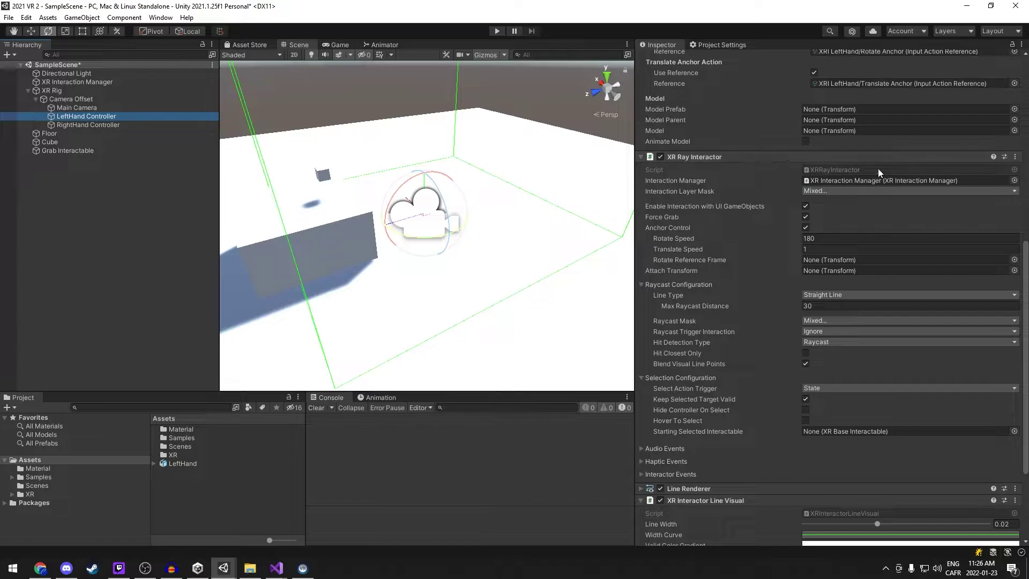
# Remove the XR Ray Interactor, XR Interactor Line Visual and Line Renderer from LeftHand Controller
pyautogui.click(1015, 157)
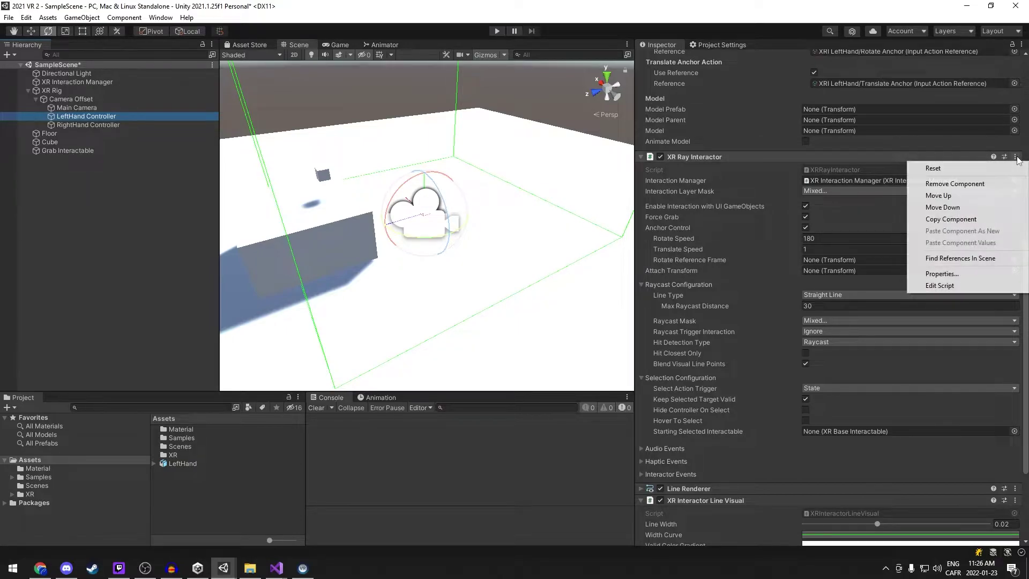
pyautogui.click(952, 184)
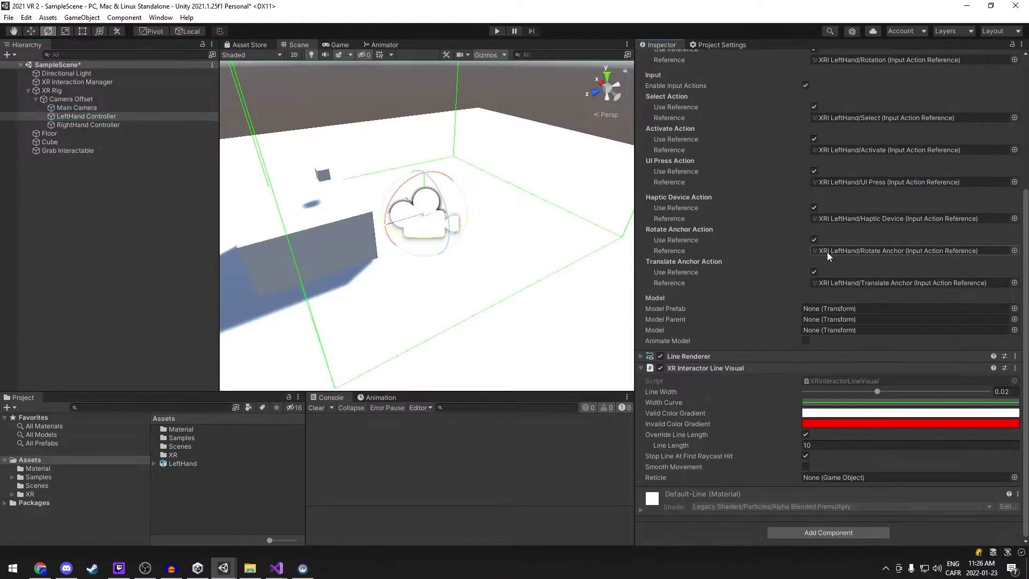
pyautogui.click(1015, 367)
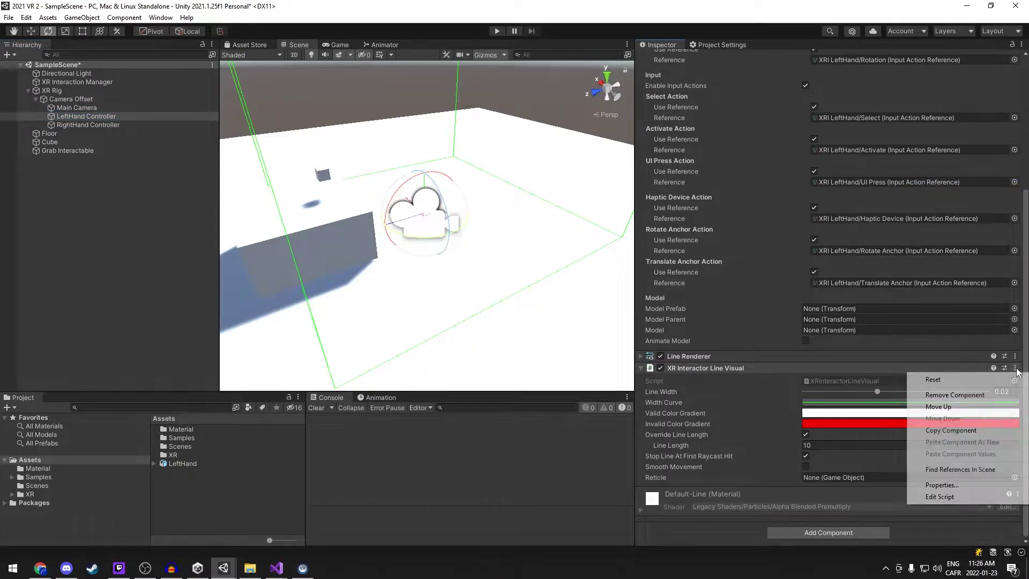
pyautogui.click(963, 395)
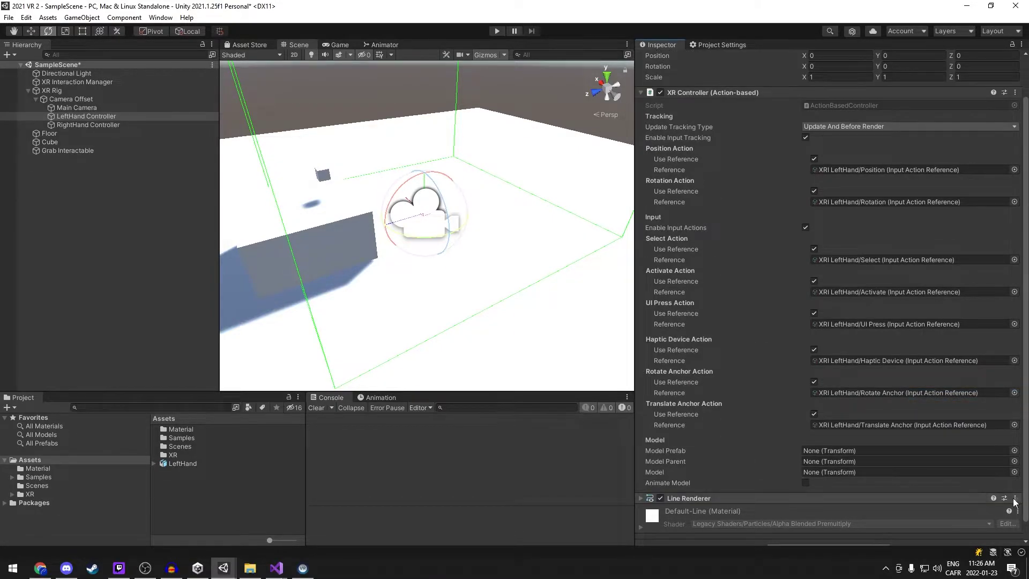
pyautogui.rightClick(992, 498)
pyautogui.click(955, 393)
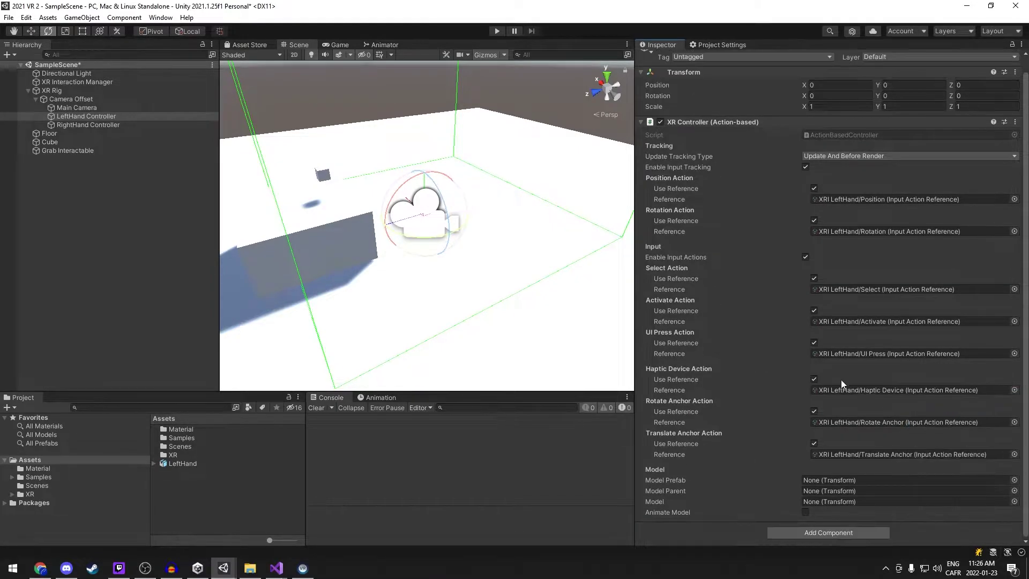
# Add an XR Direct Interactor with its Select Action Trigger set to State Change
pyautogui.click(825, 530)
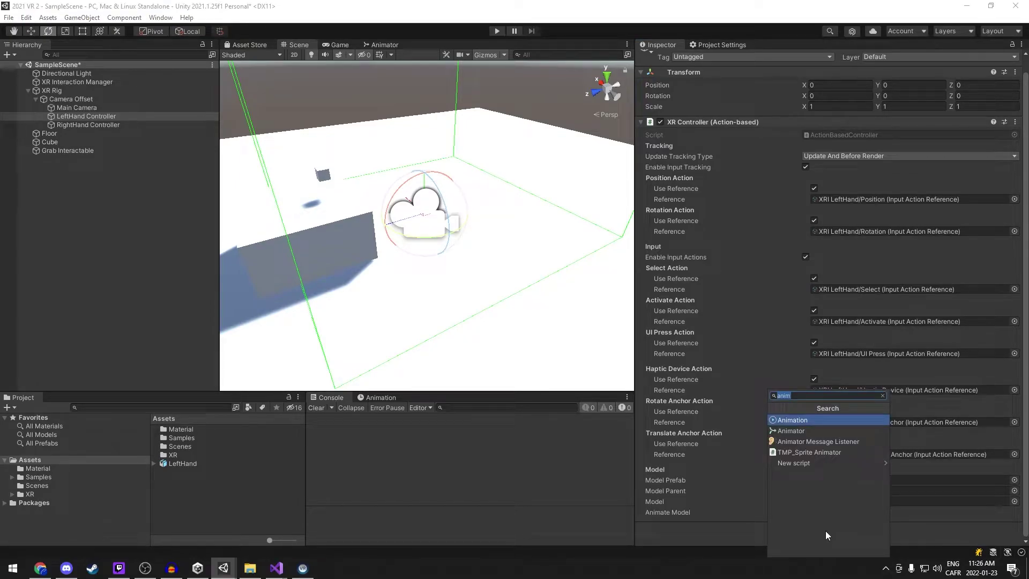
pyautogui.write('xr')
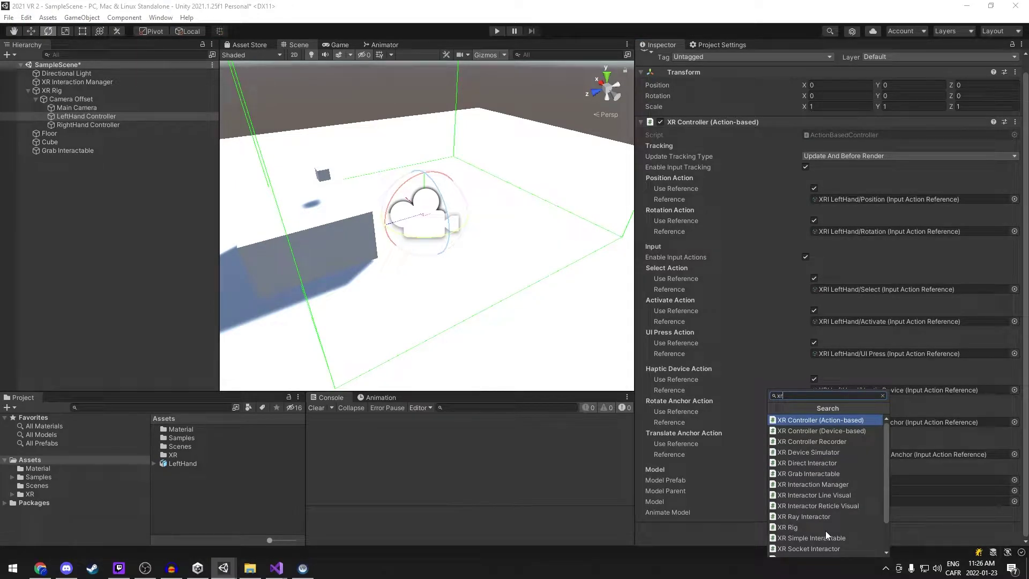
pyautogui.click(788, 464)
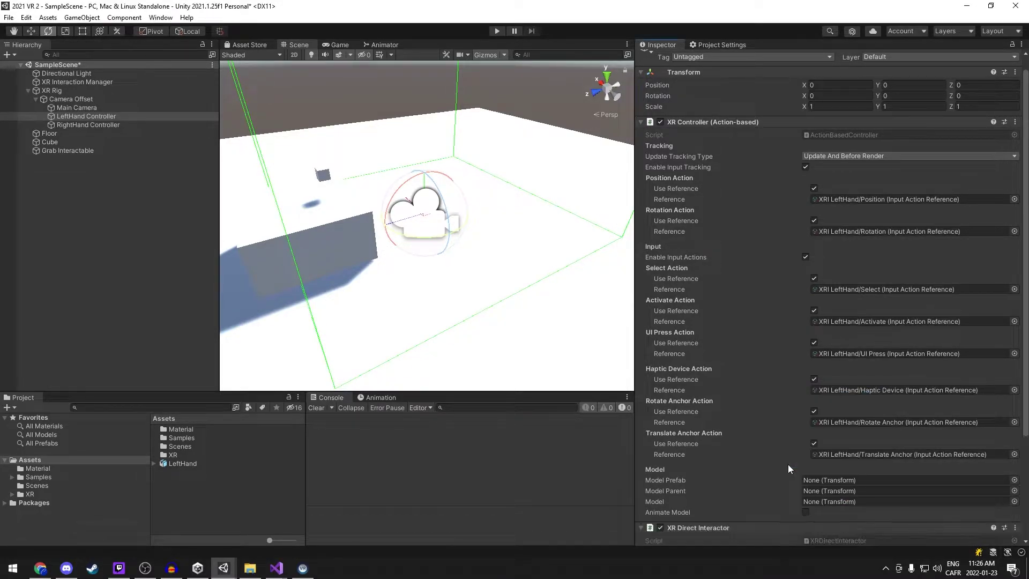
pyautogui.scroll(-3, 776, 415)
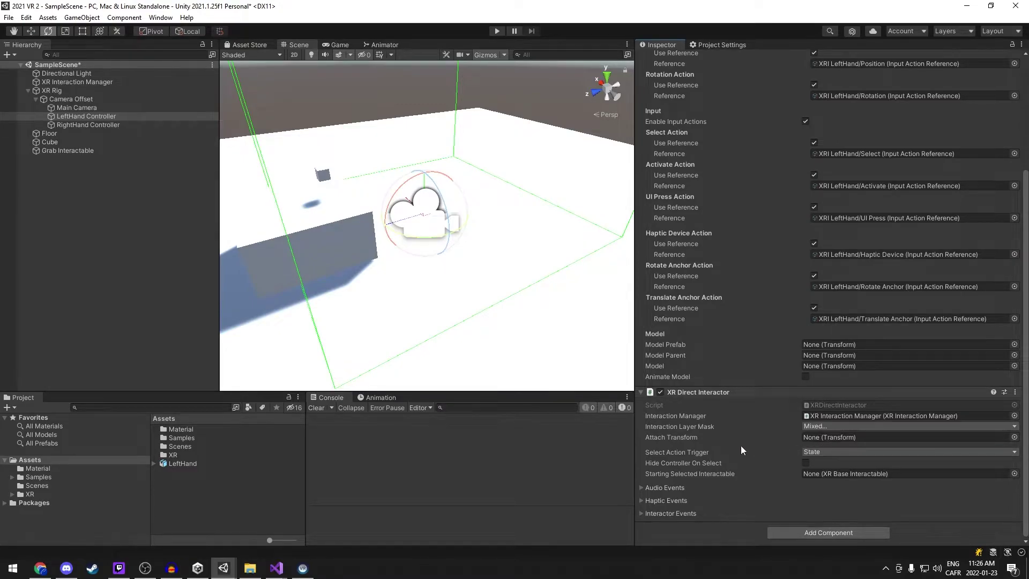
pyautogui.click(811, 452)
pyautogui.click(844, 476)
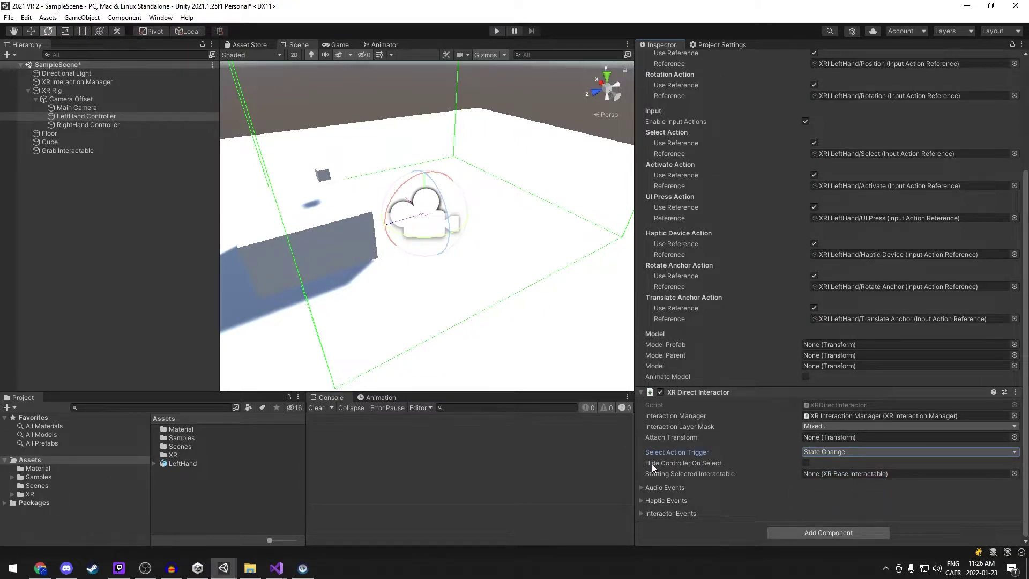
pyautogui.moveTo(651, 464)
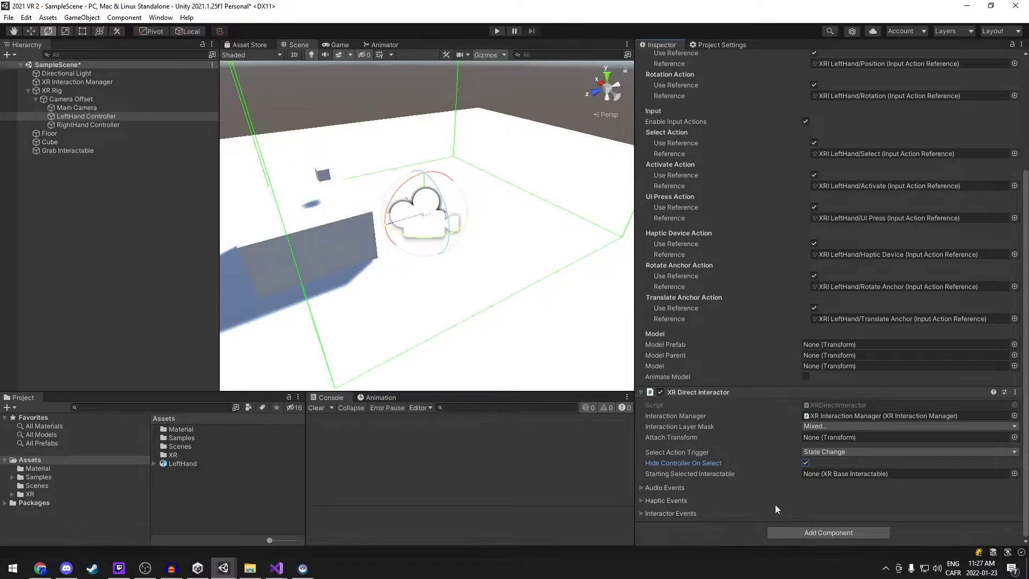
# Create a Sphere under LeftHand Controller and remove its Sphere Collider
pyautogui.rightClick(100, 115)
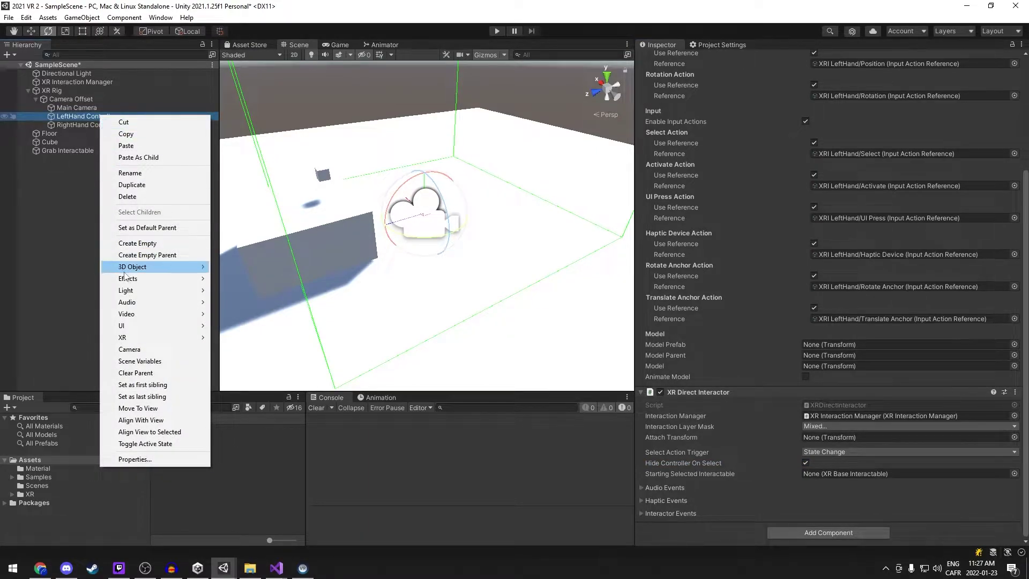
pyautogui.moveTo(126, 268)
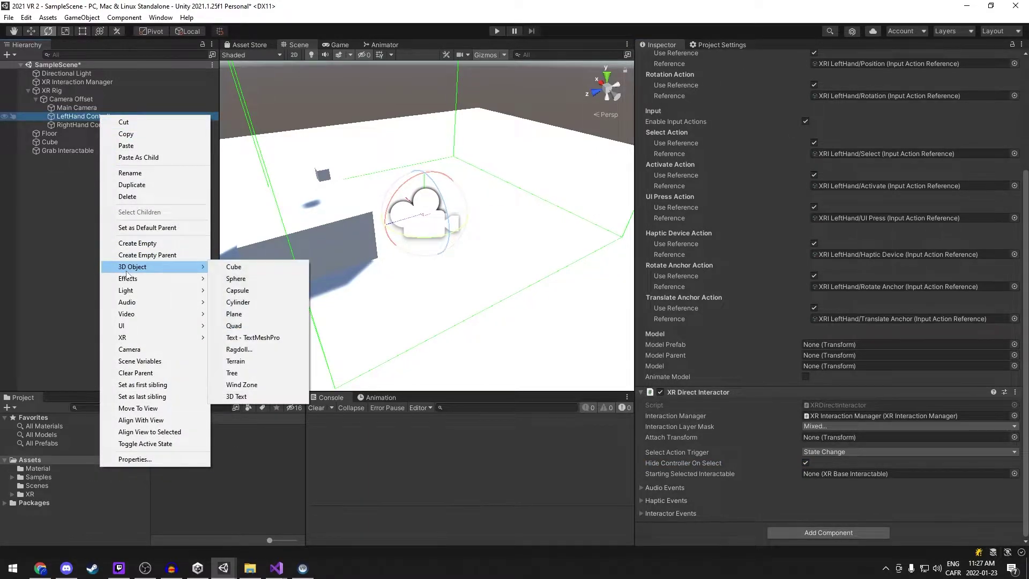
pyautogui.click(258, 278)
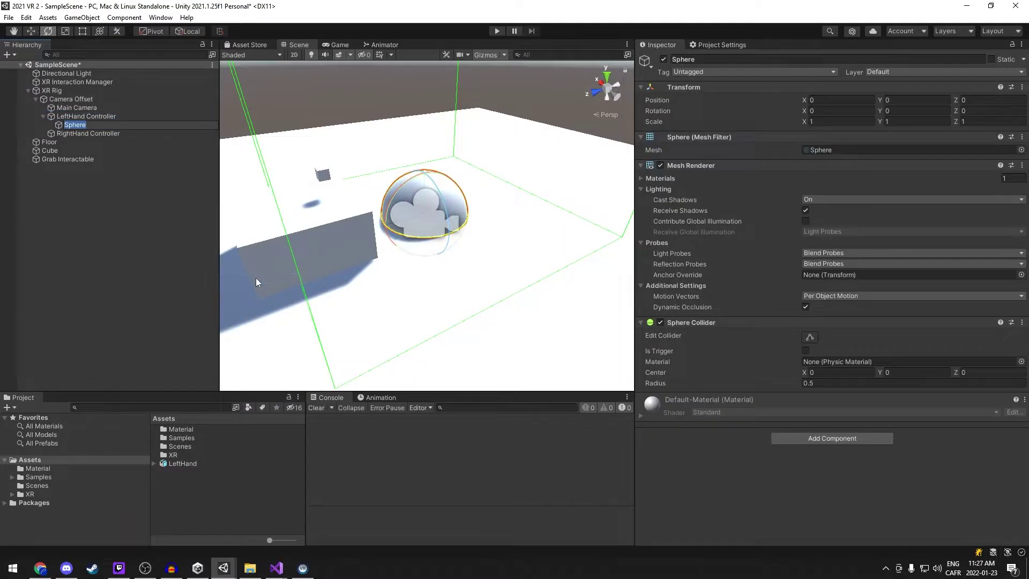
pyautogui.click(1022, 322)
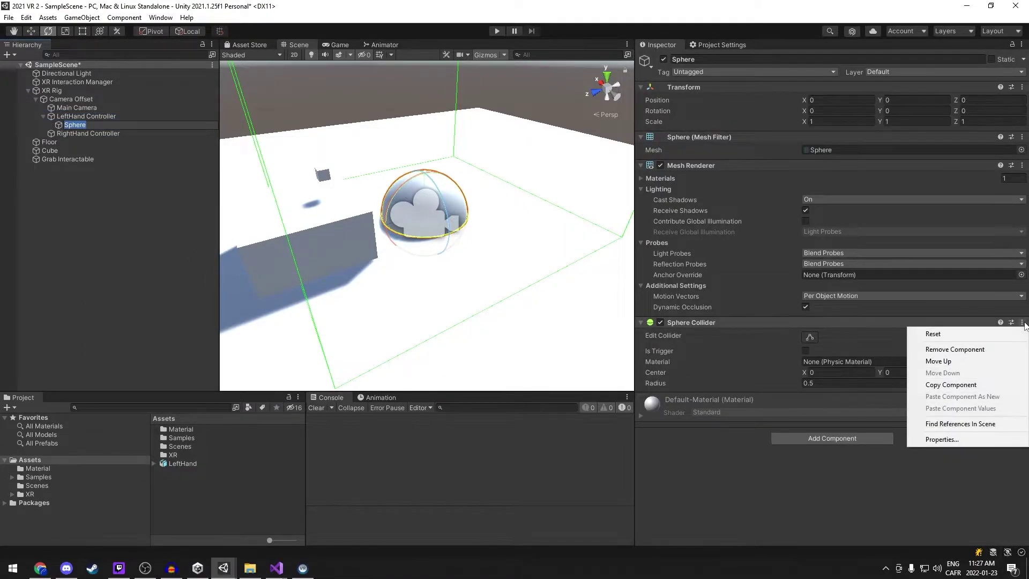
pyautogui.click(985, 350)
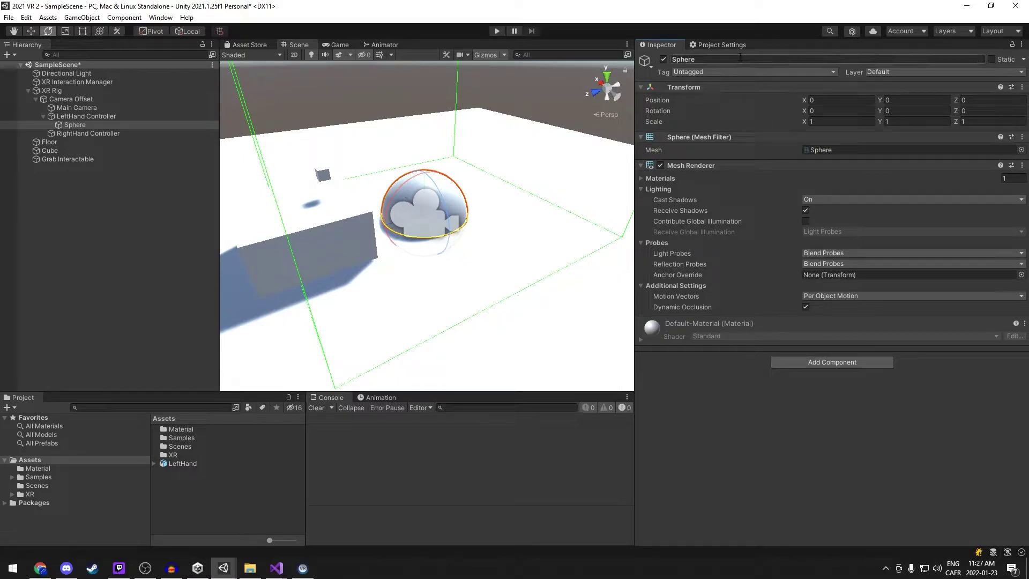
# Scale the Sphere to 0.1 on X, Y and Z
pyautogui.click(836, 121)
pyautogui.write('.1')
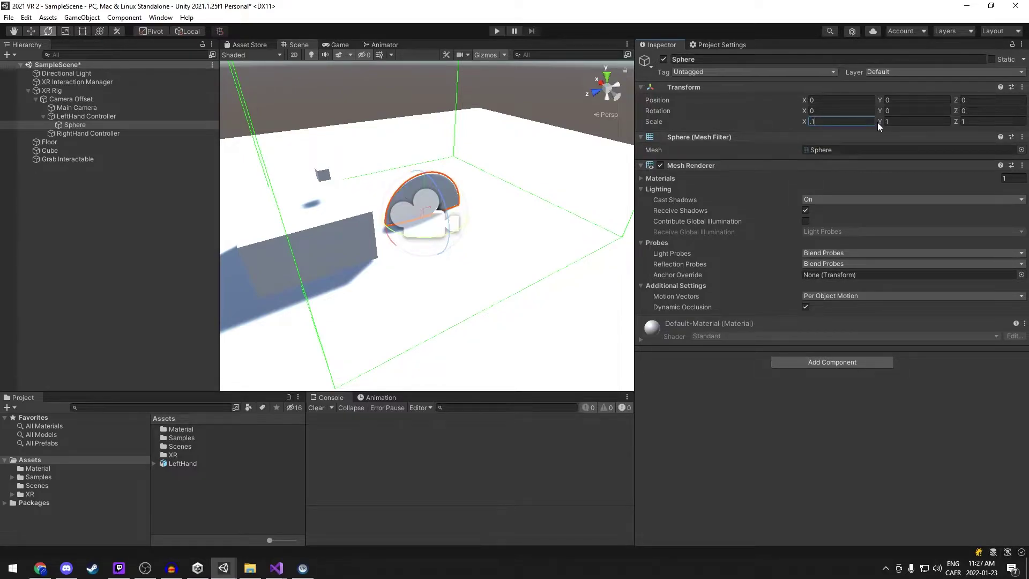
pyautogui.press('Tab')
pyautogui.write('.1')
pyautogui.press('Tab')
pyautogui.write('.1')
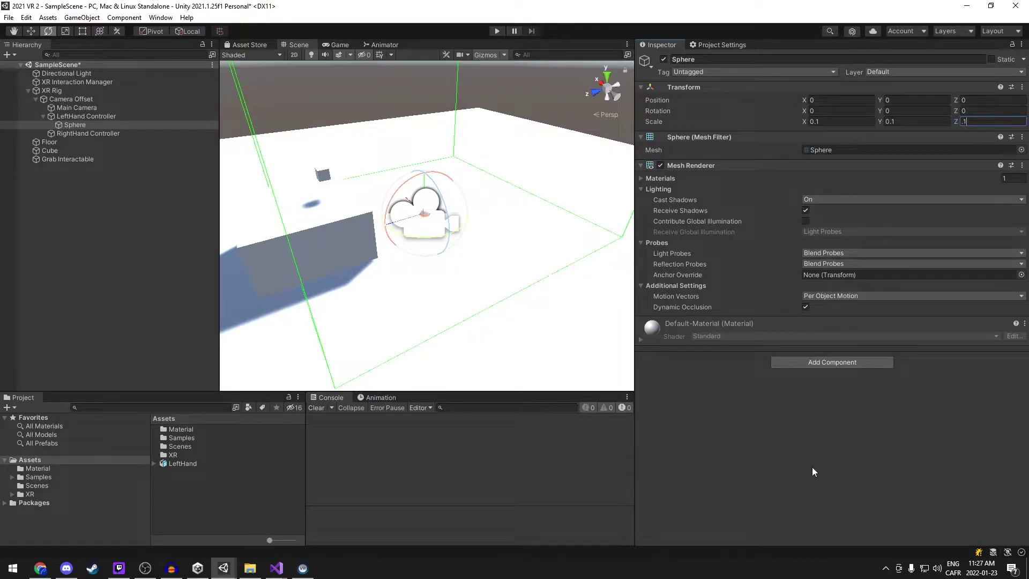
# Assign the Sphere as LeftHand Controller's model
pyautogui.click(90, 118)
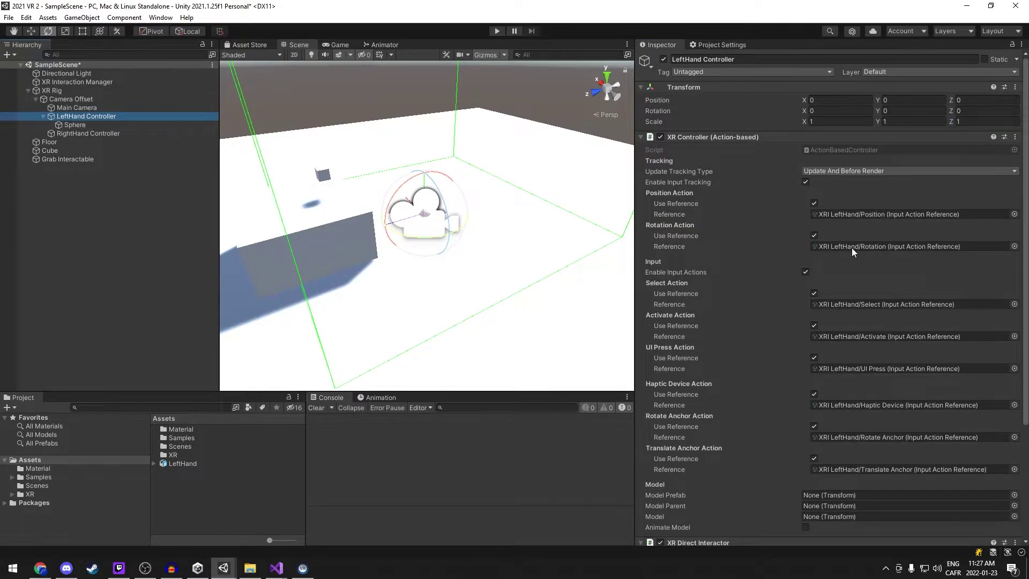
pyautogui.scroll(-5, 836, 253)
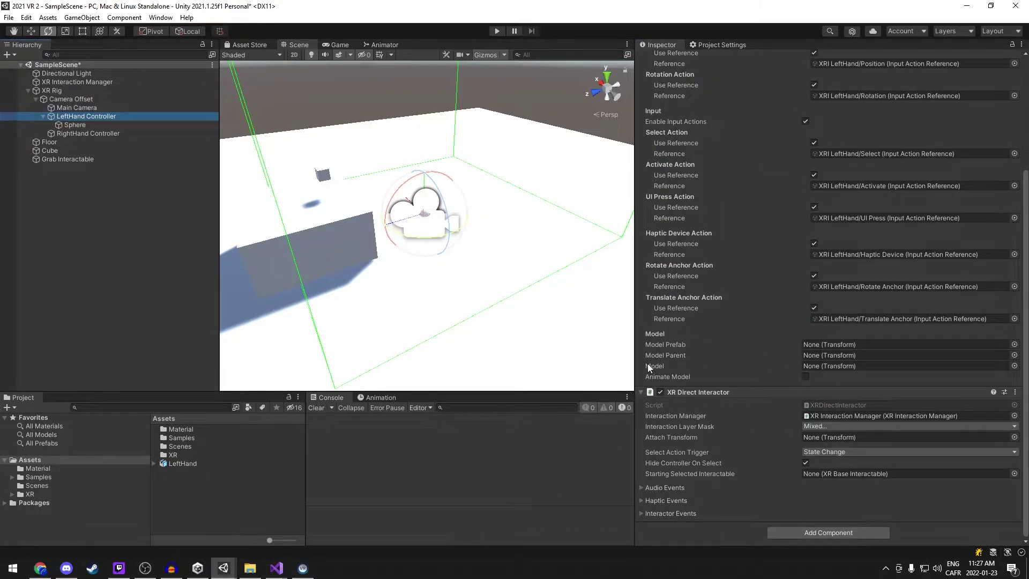
pyautogui.moveTo(69, 128); pyautogui.dragTo(821, 365)
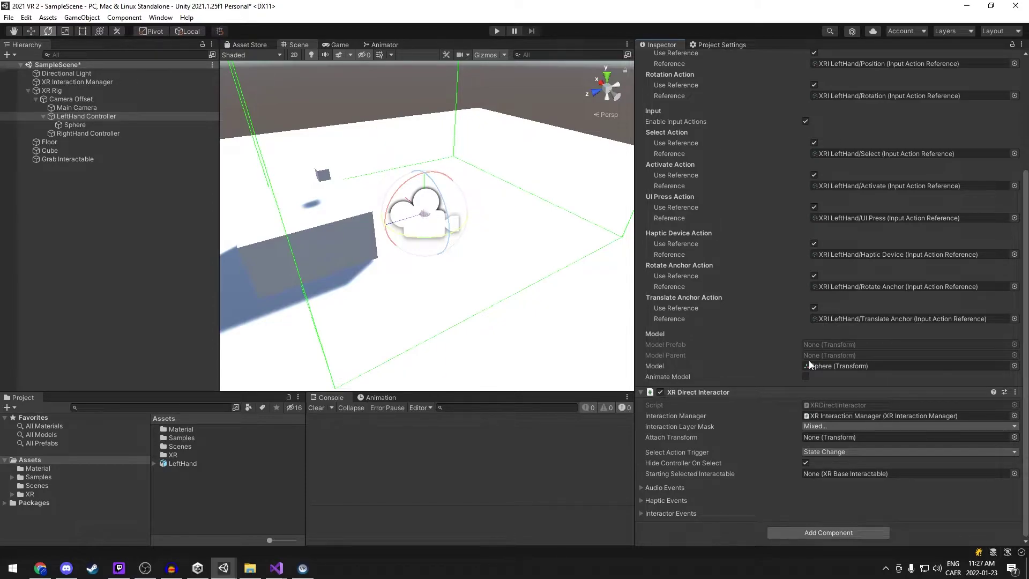
# Add a Sphere Collider to LeftHand Controller
pyautogui.click(809, 530)
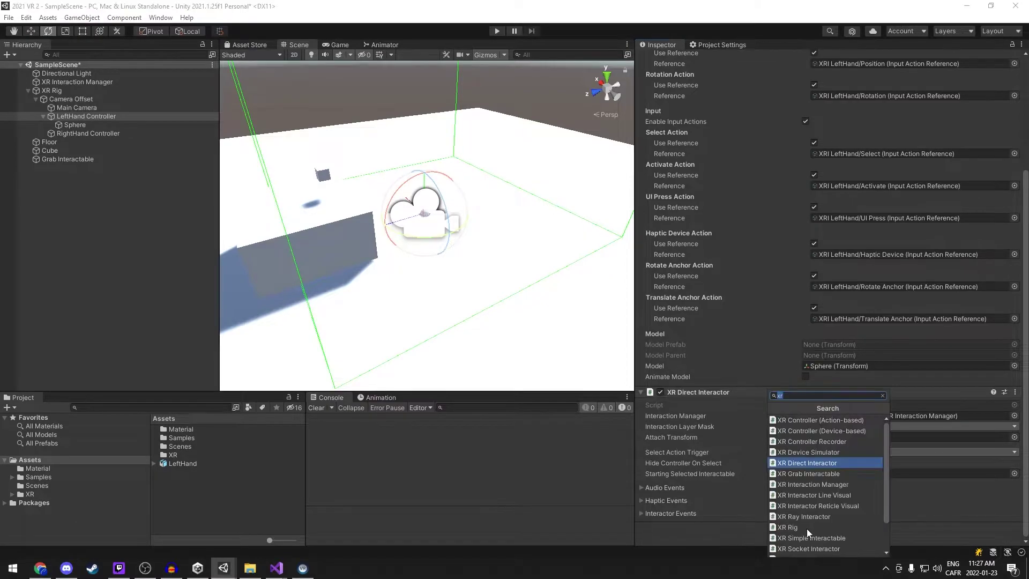
pyautogui.write('coll')
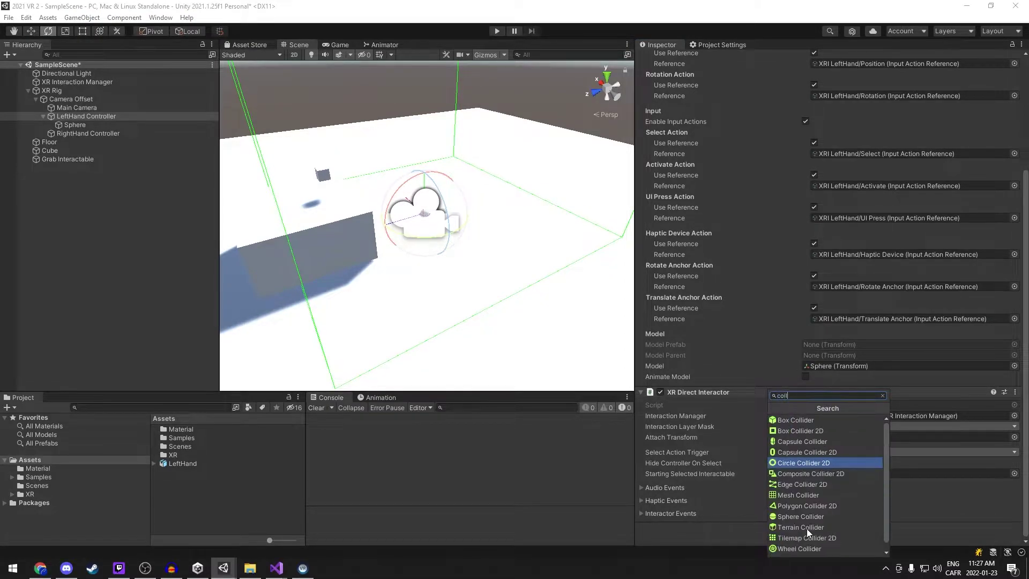
pyautogui.press('Down')
pyautogui.press('Down')
pyautogui.press('Down')
pyautogui.press('Down')
pyautogui.press('Down')
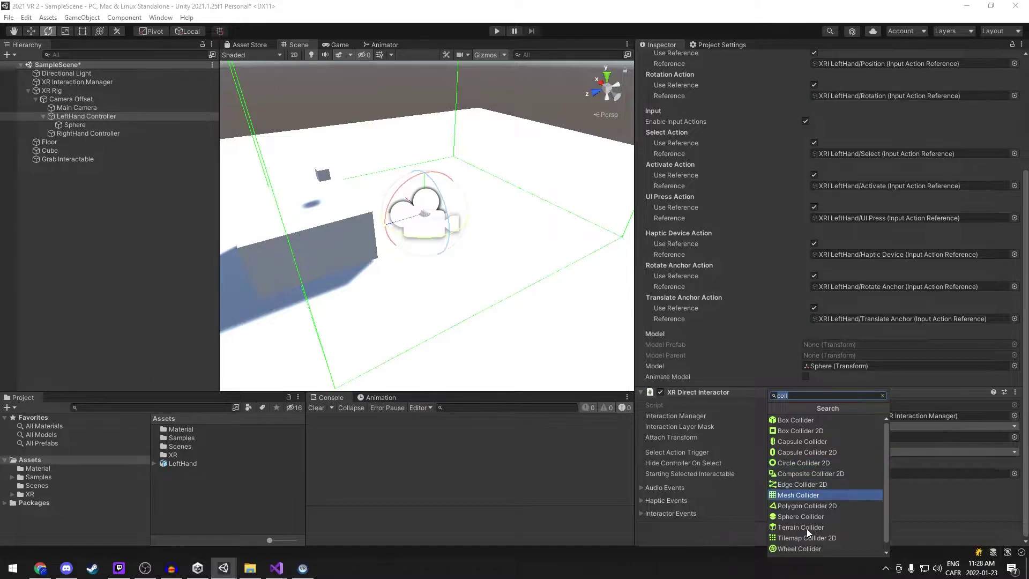
pyautogui.press('Return')
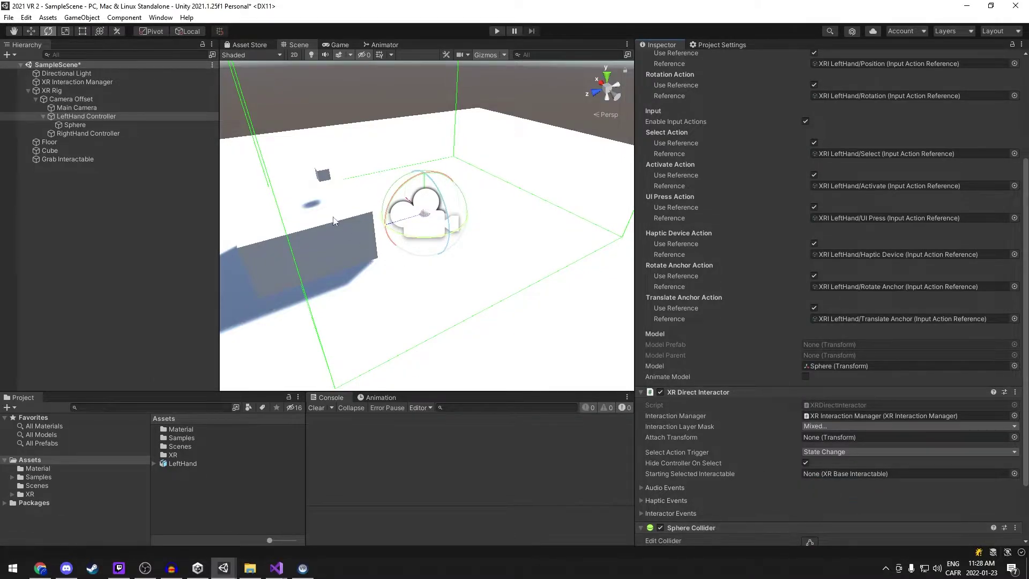
# Set the Sphere Collider radius to 0.1 and make it a trigger
pyautogui.scroll(3, 420, 199)
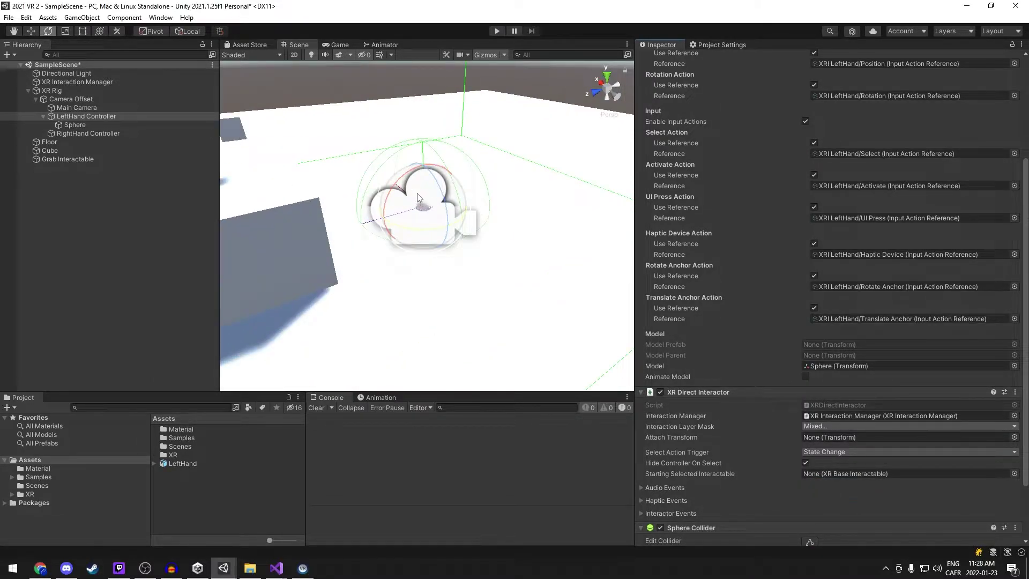
pyautogui.keyDown('alt'); pyautogui.moveTo(419, 197); pyautogui.dragTo(432, 147); pyautogui.keyUp('alt')
pyautogui.scroll(-3, 930, 409)
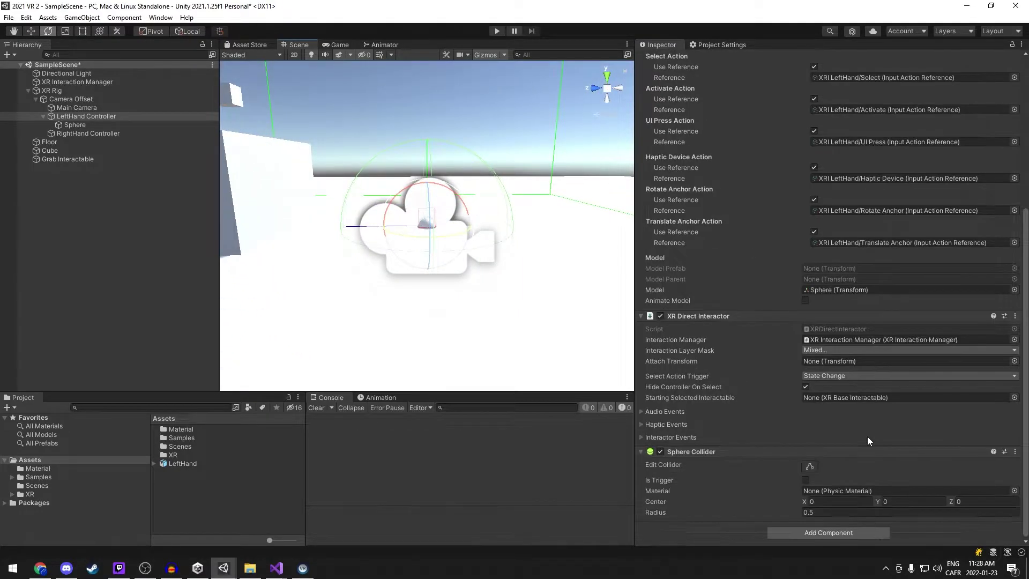
pyautogui.click(838, 512)
pyautogui.write('.')
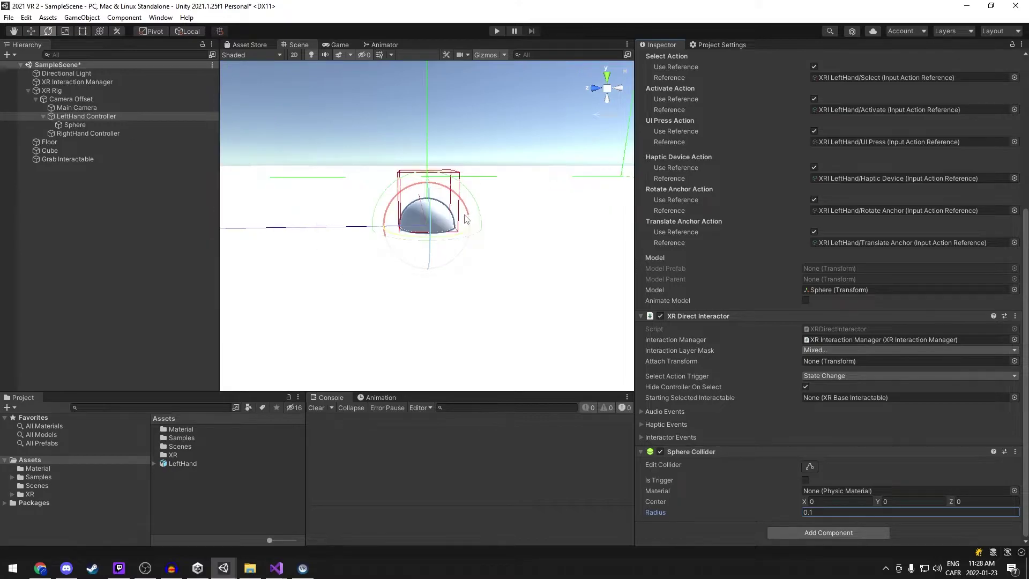
pyautogui.scroll(3, 428, 233)
pyautogui.click(806, 480)
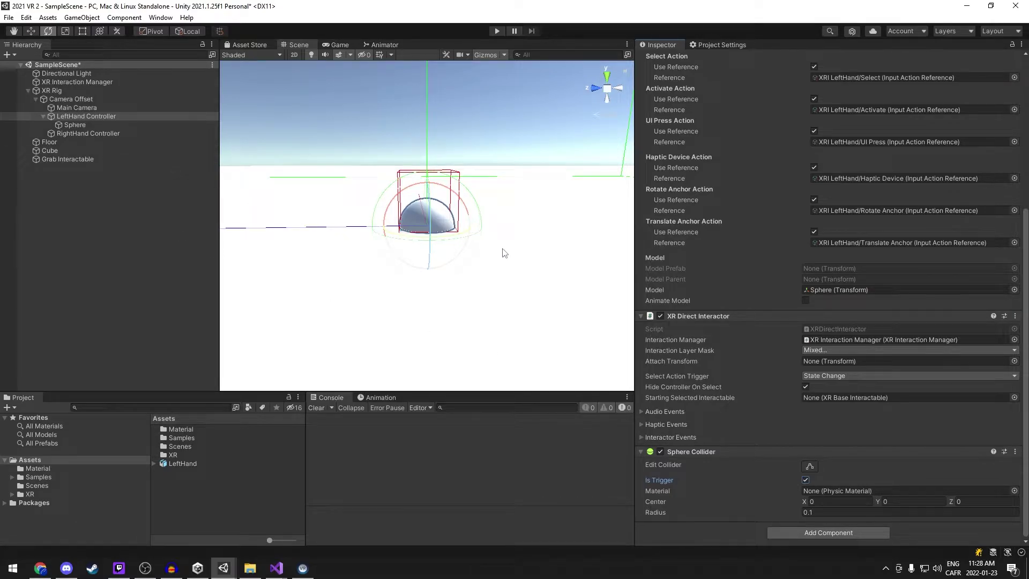
# Remove the XR Ray Interactor, Line Visual and Line Renderer from RightHand Controller
pyautogui.click(85, 133)
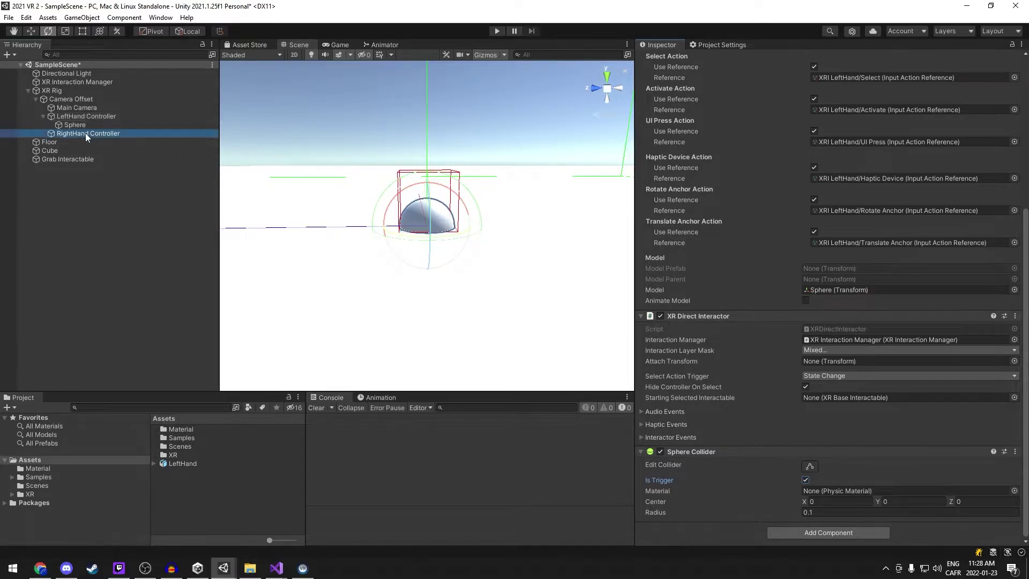
pyautogui.scroll(6, 899, 296)
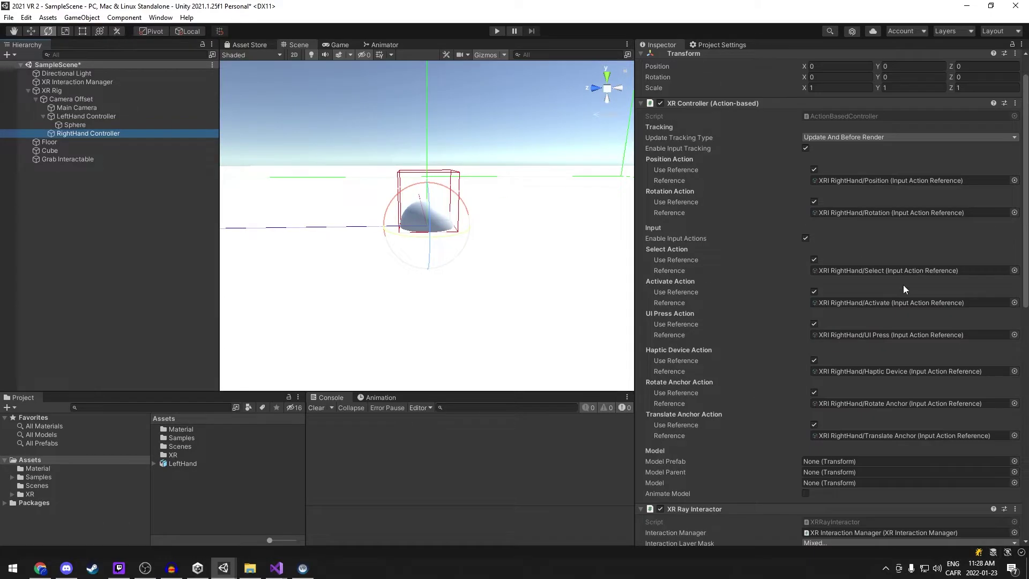
pyautogui.scroll(-8, 903, 285)
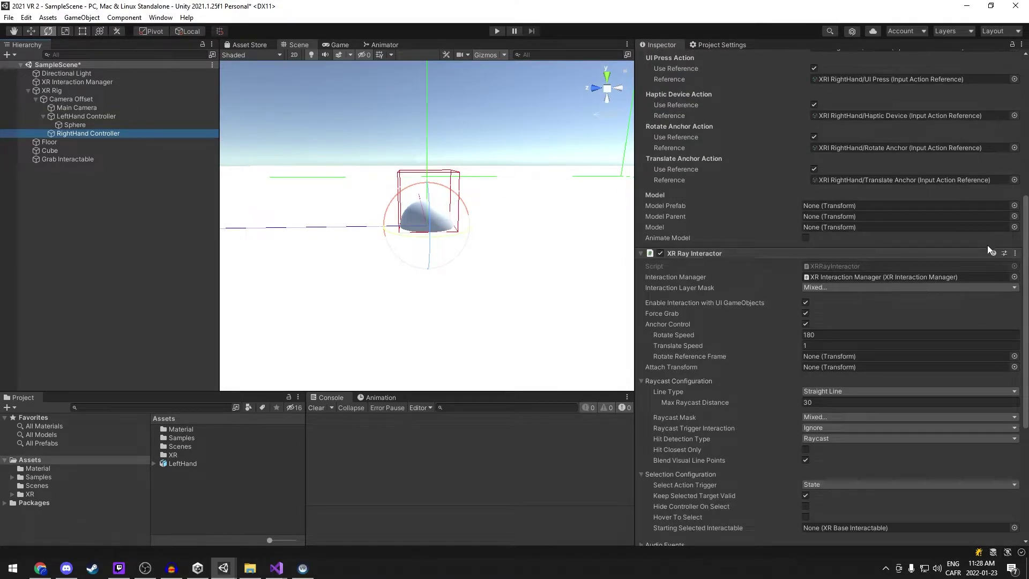
pyautogui.click(1015, 253)
pyautogui.click(971, 281)
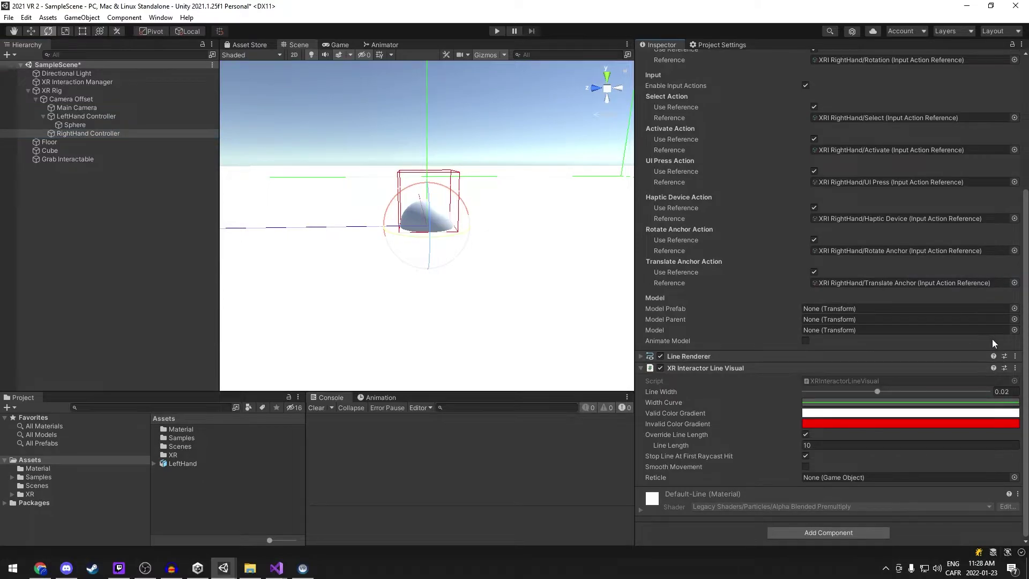
pyautogui.click(1014, 368)
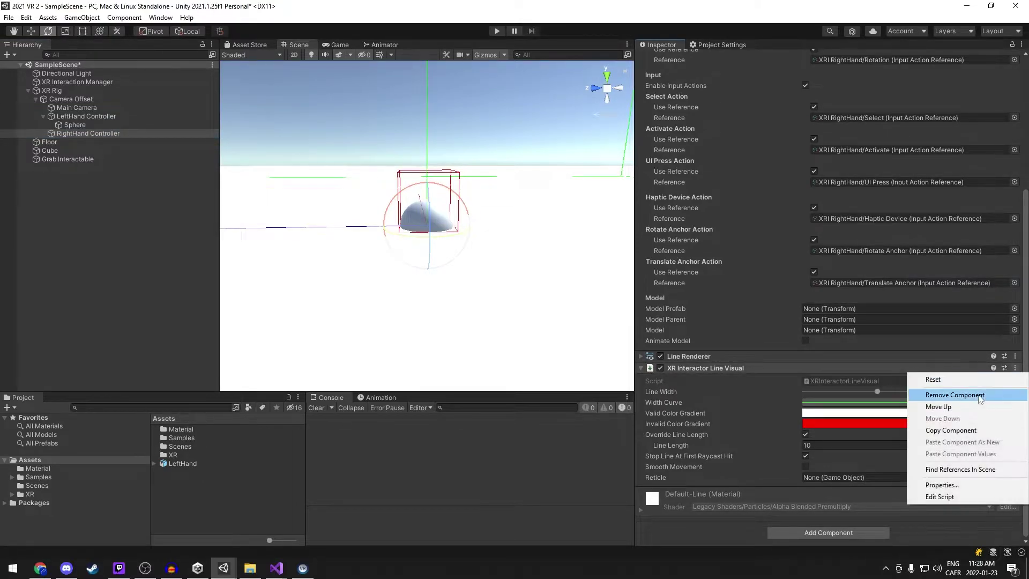
pyautogui.click(979, 398)
pyautogui.click(1014, 498)
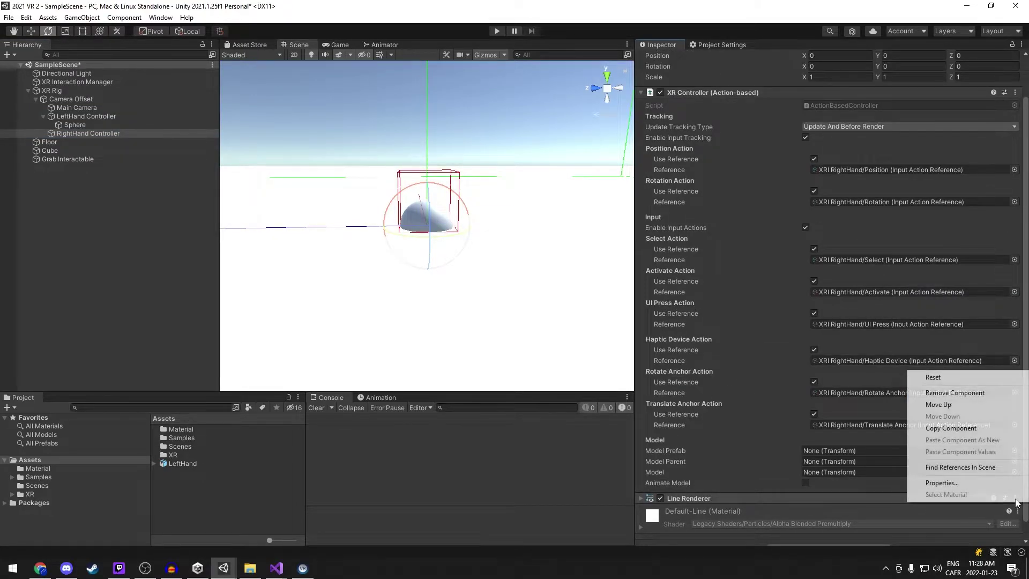
pyautogui.click(963, 391)
# Add an XR Direct Interactor using State Change with Hide Controller On Select enabled
pyautogui.click(835, 534)
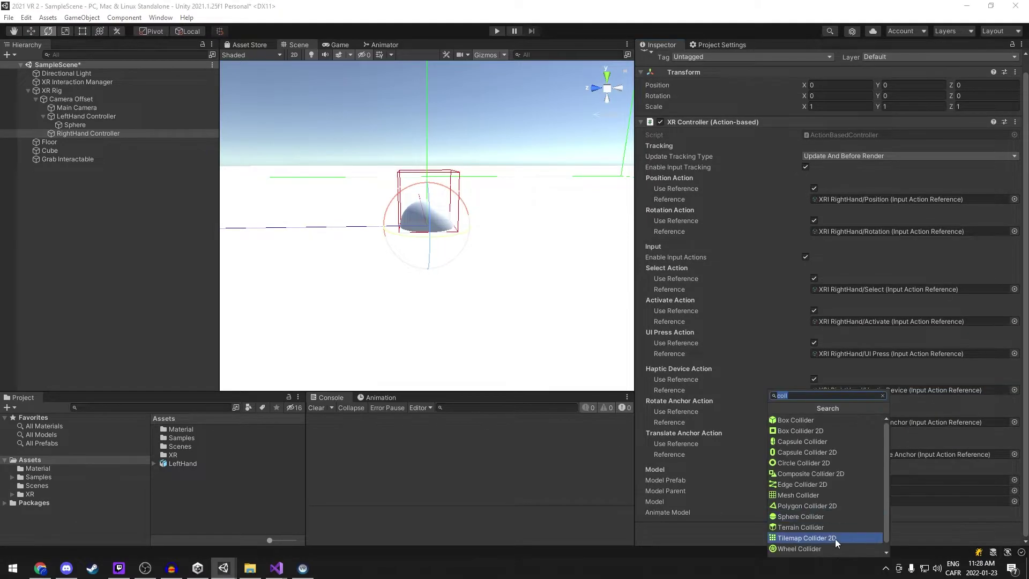
pyautogui.write('xr')
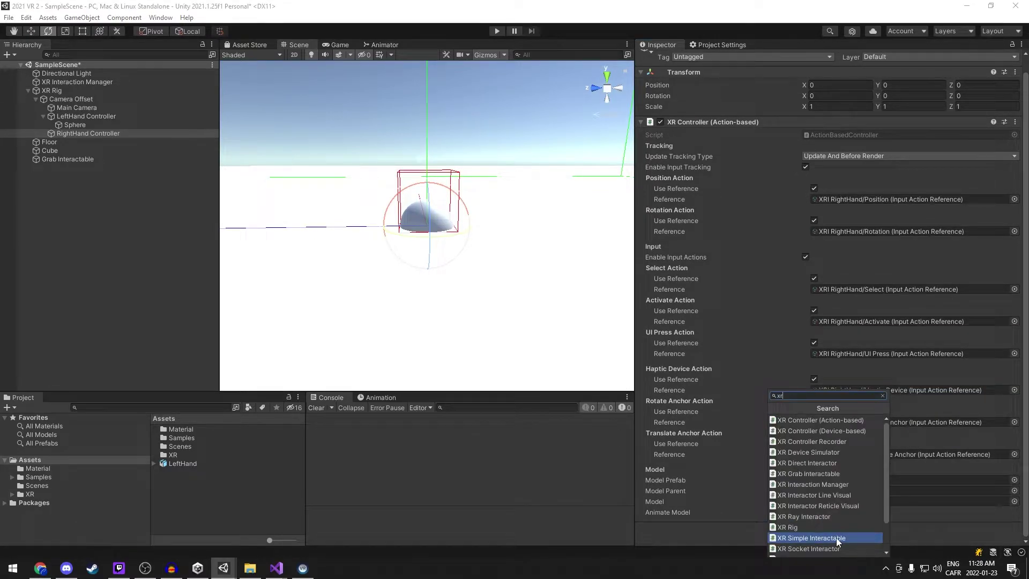
pyautogui.click(836, 464)
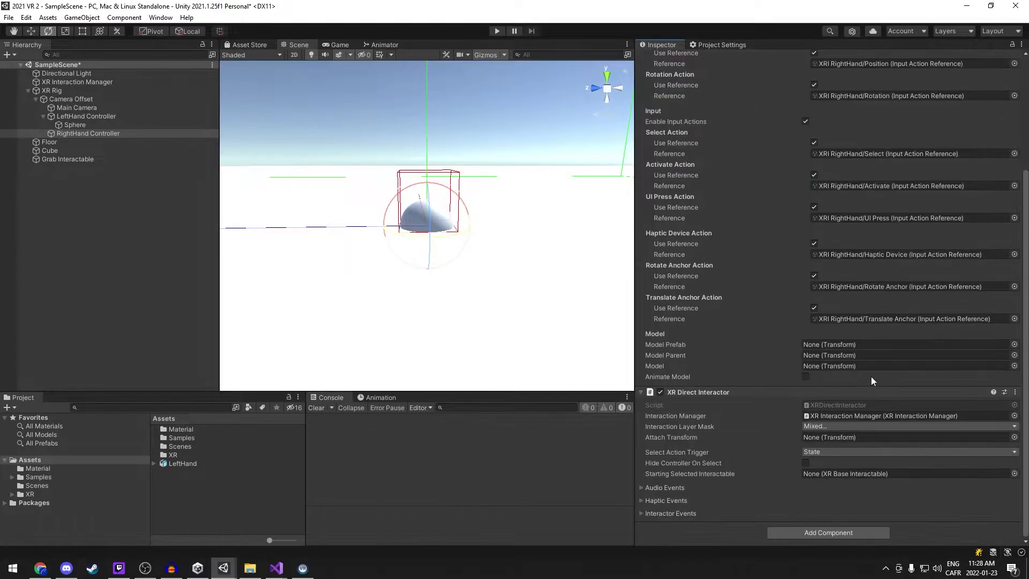
pyautogui.click(811, 452)
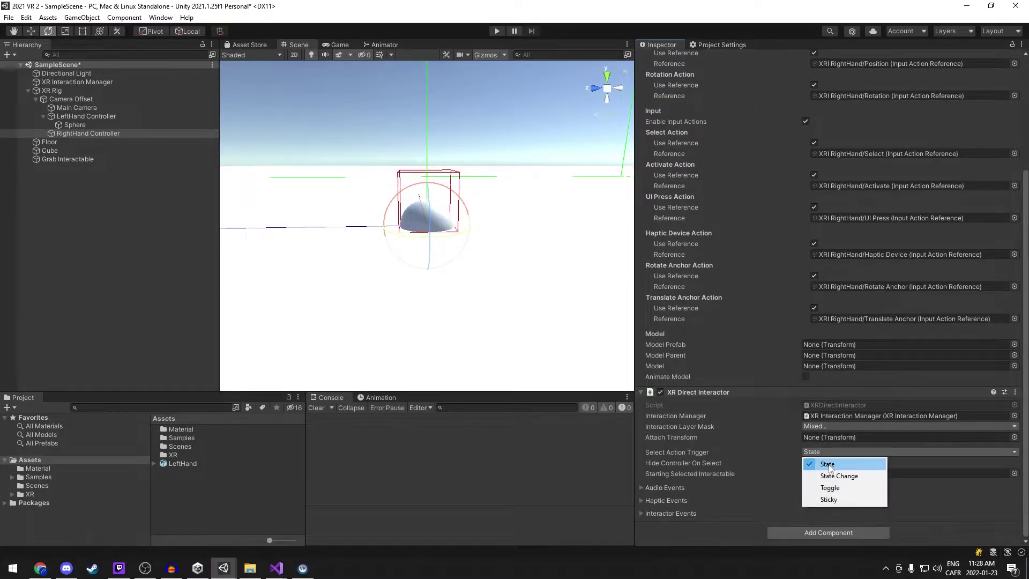
pyautogui.click(812, 474)
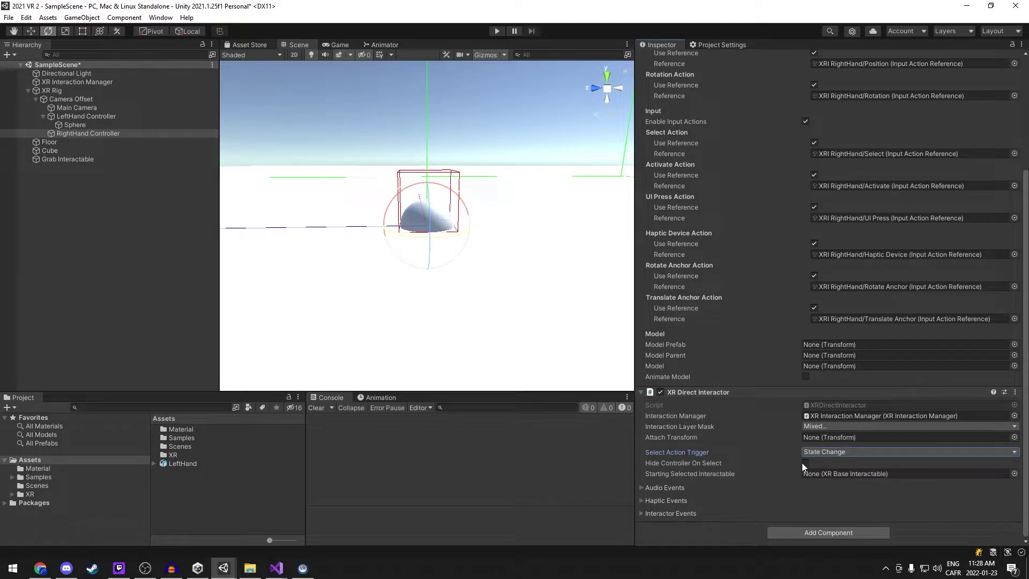
pyautogui.click(806, 463)
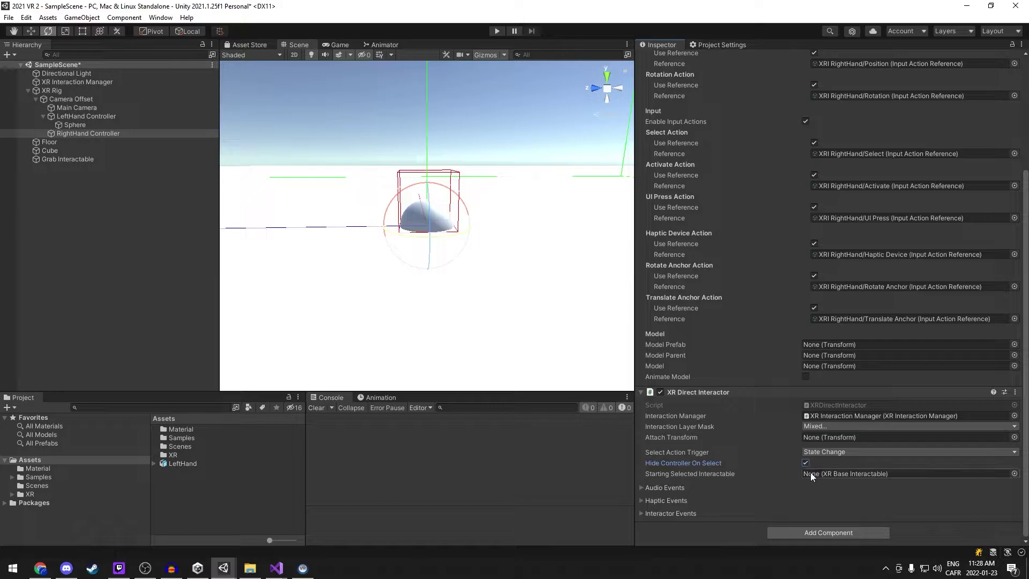
# Add a Sphere Collider with radius 0.1 to RightHand Controller
pyautogui.click(797, 534)
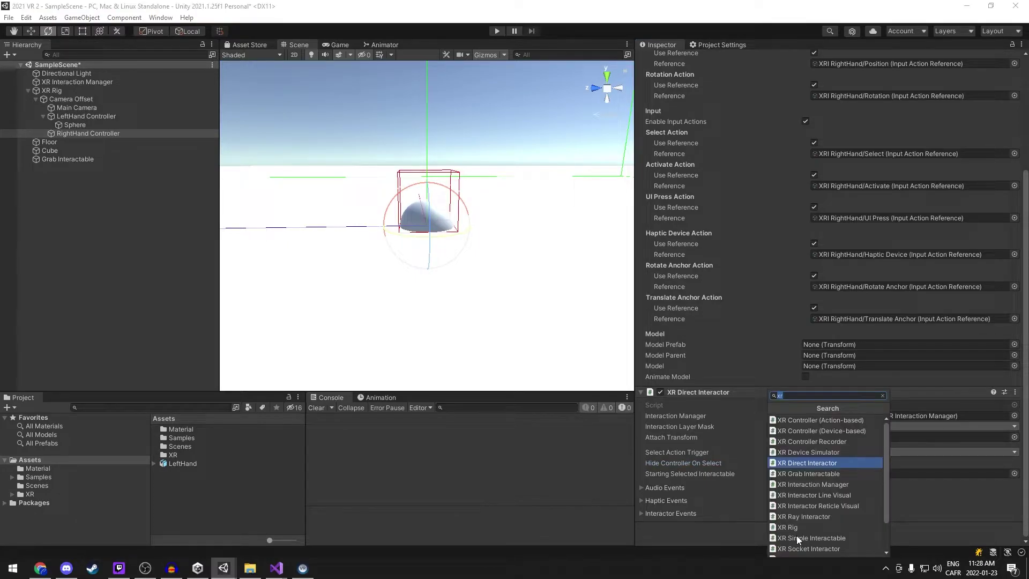
pyautogui.write('coll')
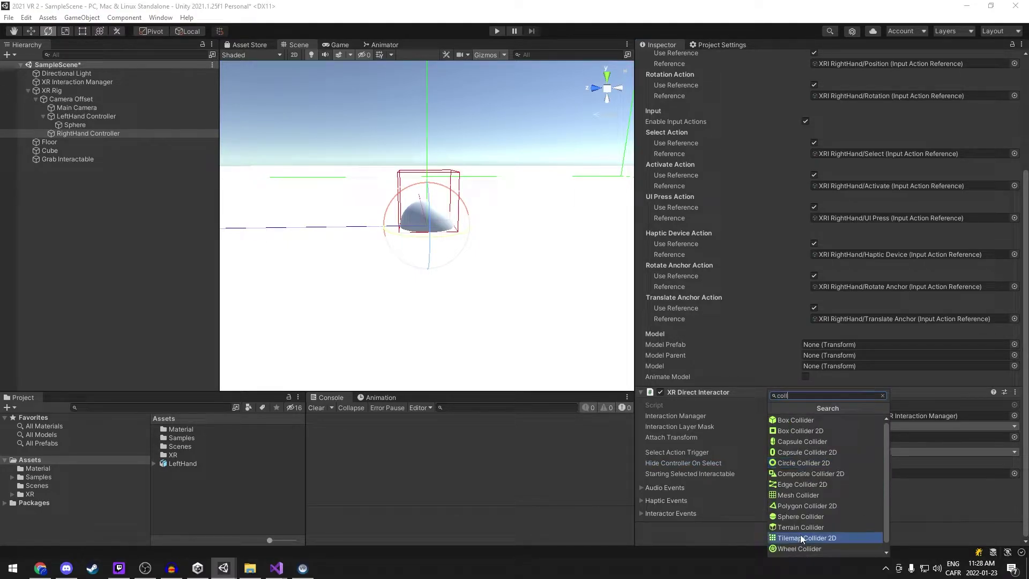
pyautogui.click(796, 516)
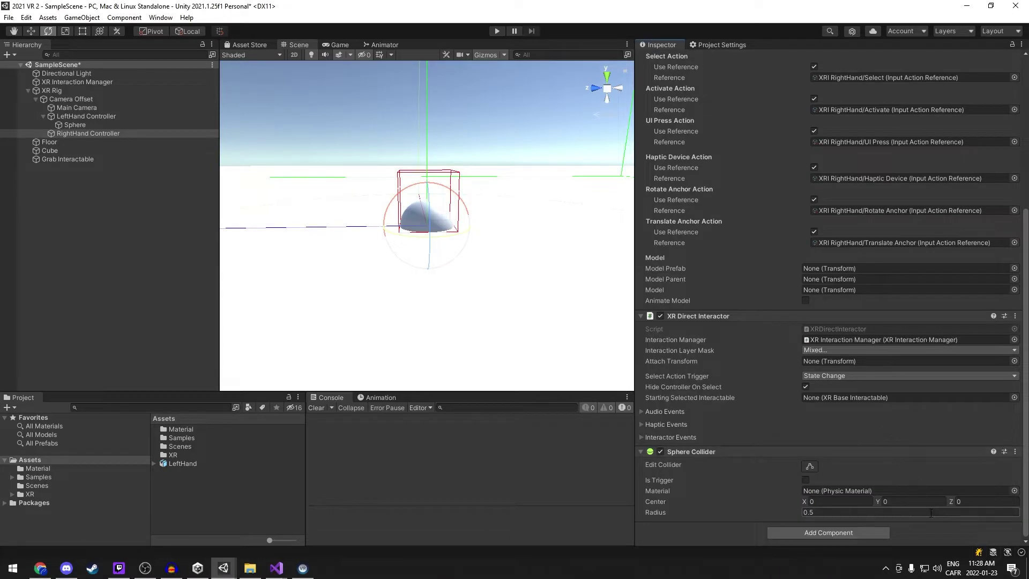
pyautogui.write('0.1')
# Paste the left hand's Sphere under RightHand Controller and assign it as the model
pyautogui.click(72, 126)
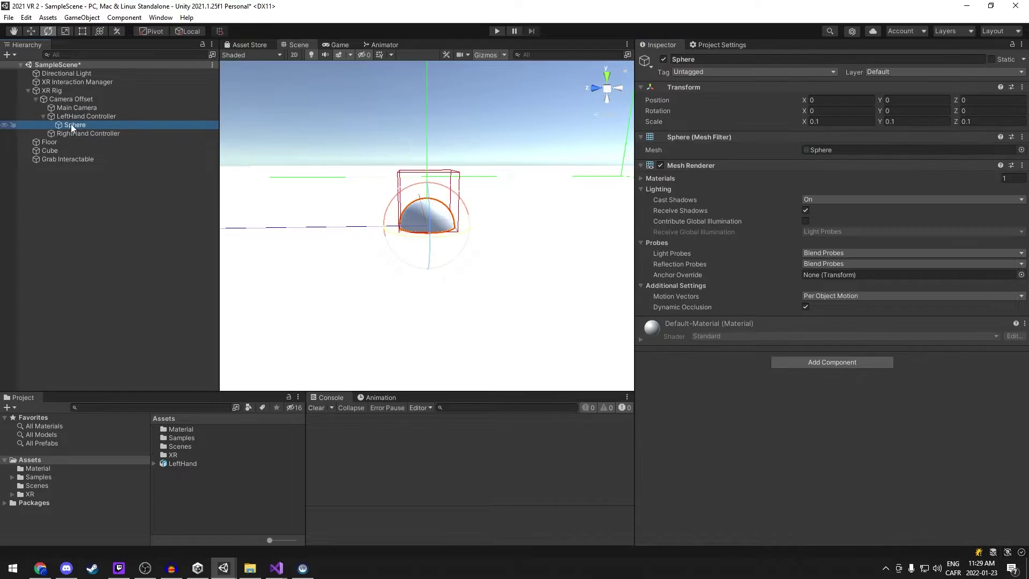
pyautogui.rightClick(72, 134)
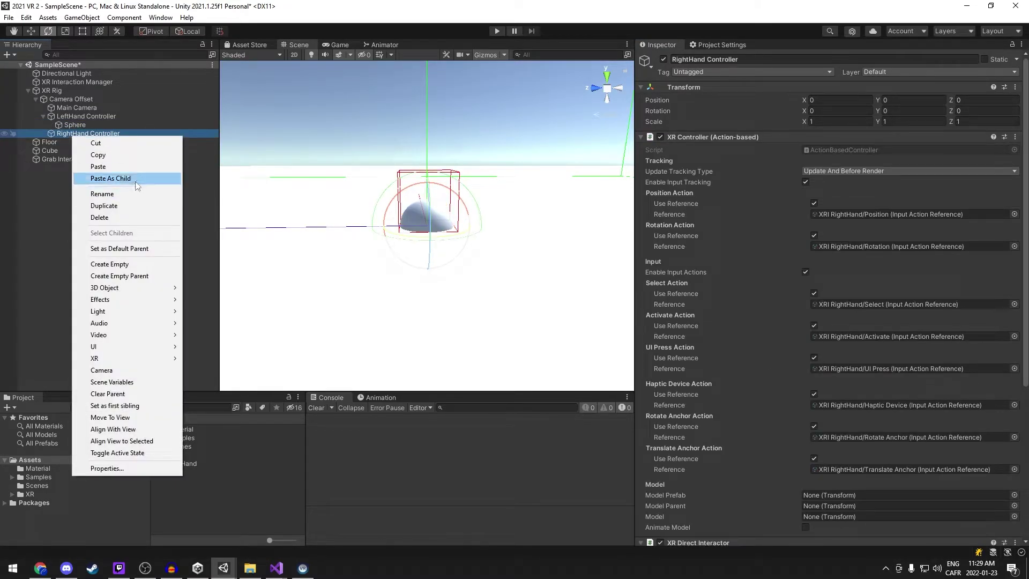
pyautogui.click(96, 178)
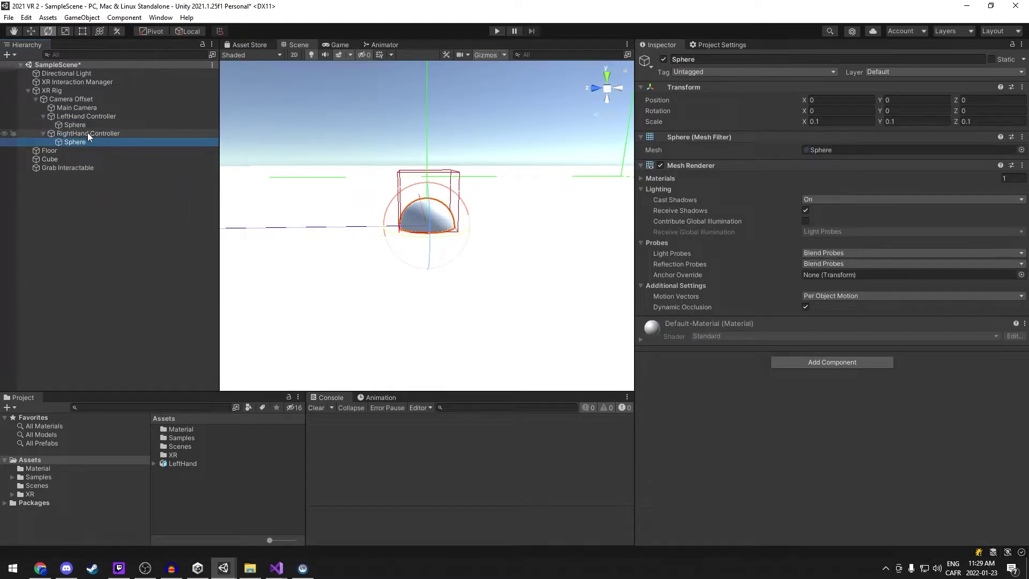
pyautogui.click(88, 133)
pyautogui.scroll(-6, 829, 299)
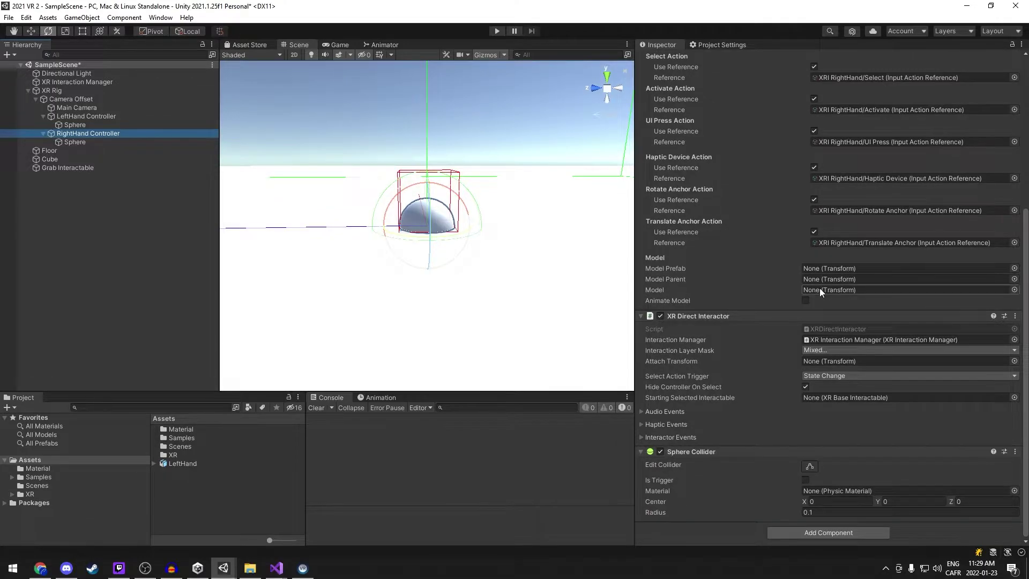
pyautogui.moveTo(75, 142); pyautogui.dragTo(842, 289)
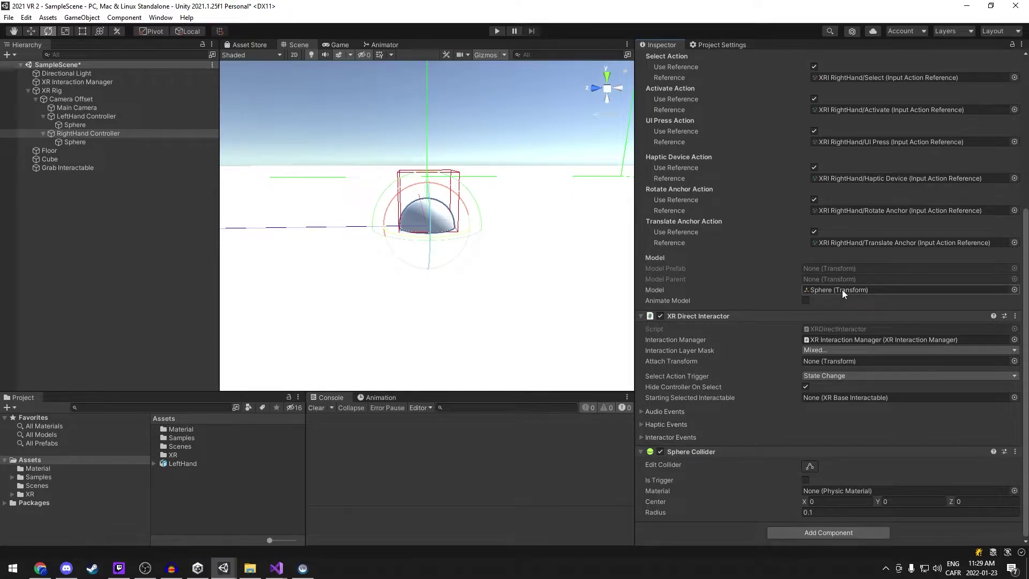
# Play-test the scene, then stop playback and return to the editor
pyautogui.click(496, 31)
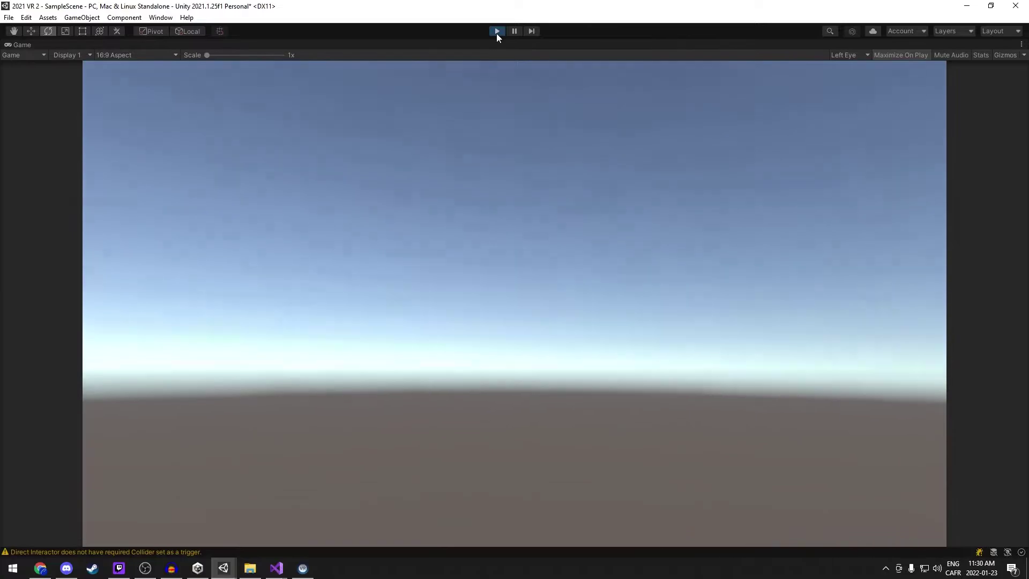
pyautogui.click(496, 33)
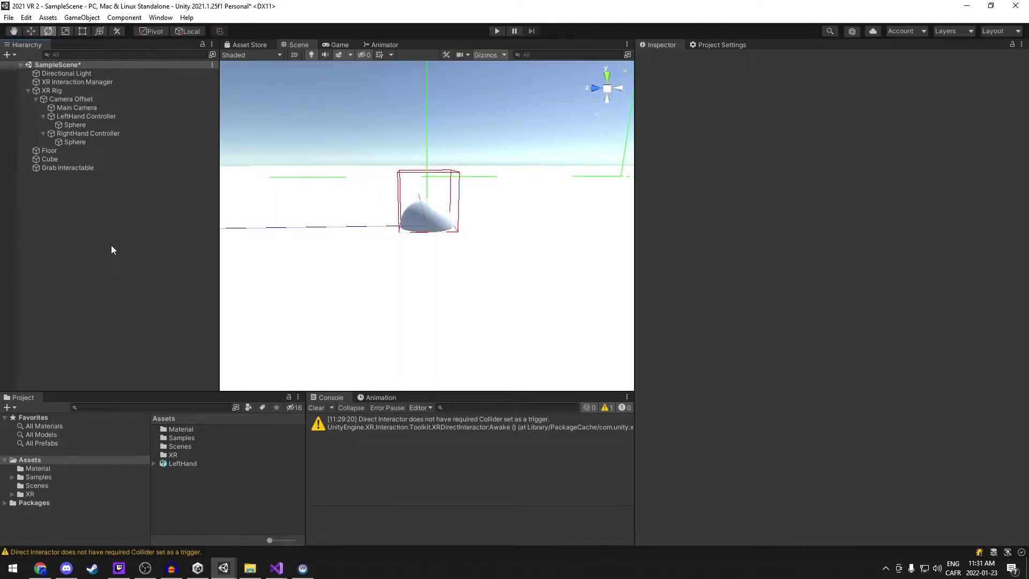
# Tick Is Trigger on RightHand Controller's Sphere Collider, then deselect everything
pyautogui.click(91, 134)
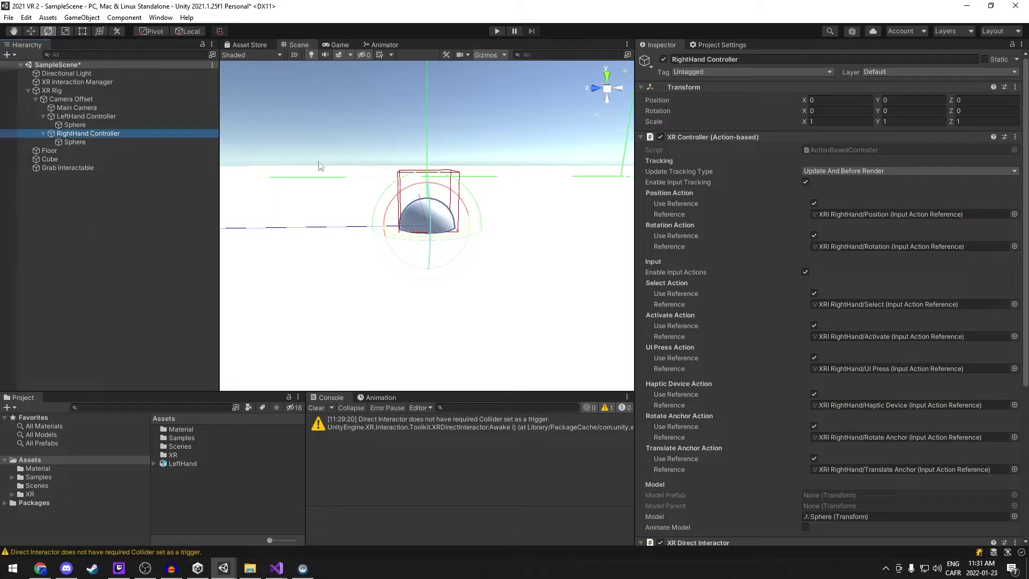
pyautogui.scroll(-5, 818, 249)
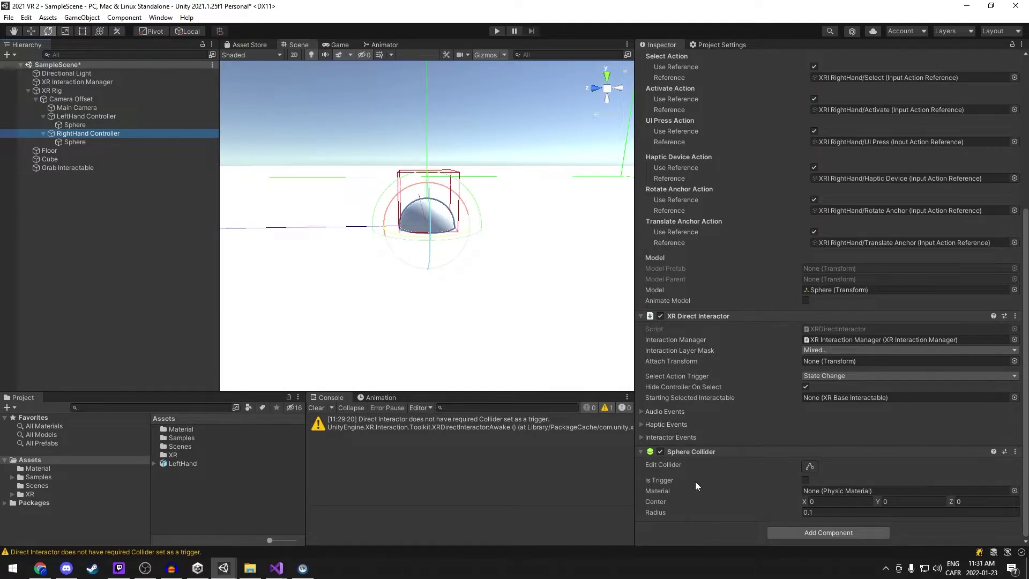
pyautogui.click(805, 479)
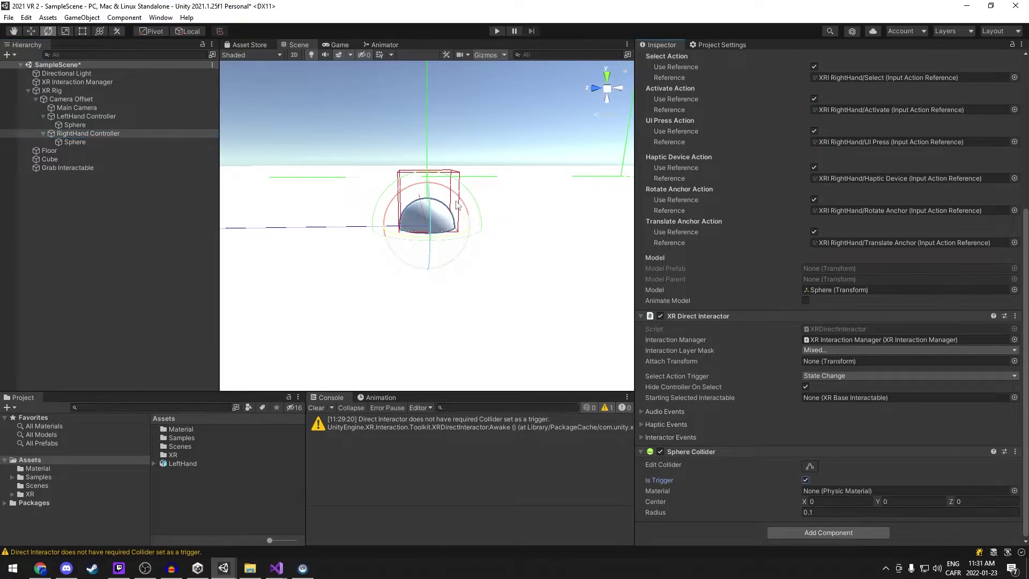
pyautogui.keyDown('alt'); pyautogui.moveTo(439, 181); pyautogui.dragTo(359, 221); pyautogui.keyUp('alt')
pyautogui.keyDown('alt'); pyautogui.moveTo(313, 172); pyautogui.dragTo(320, 128); pyautogui.keyUp('alt')
pyautogui.click(313, 99)
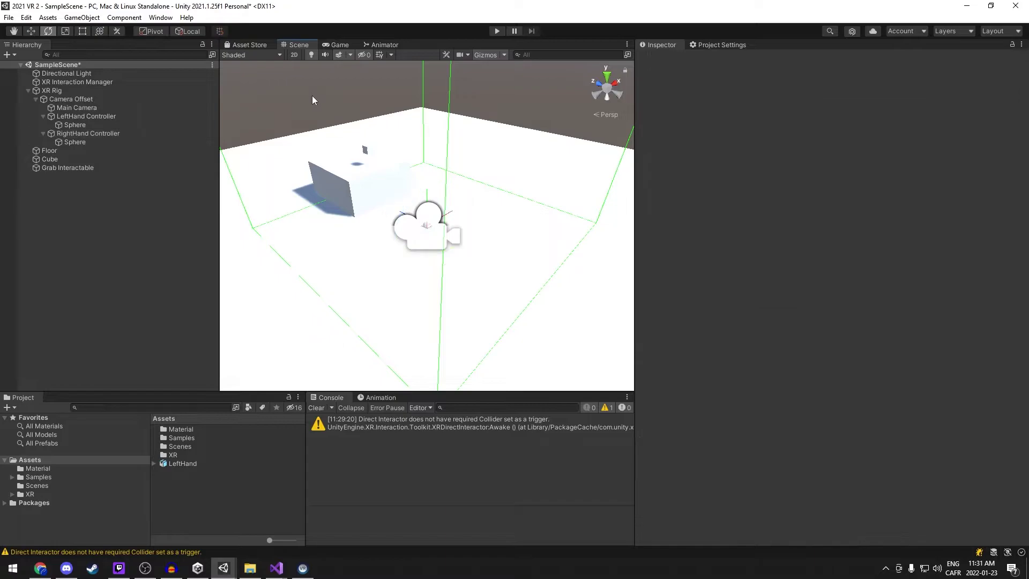
# Create a material named Grey with albedo 8C8C8C and smoothness 0
pyautogui.rightClick(211, 493)
pyautogui.moveTo(298, 222)
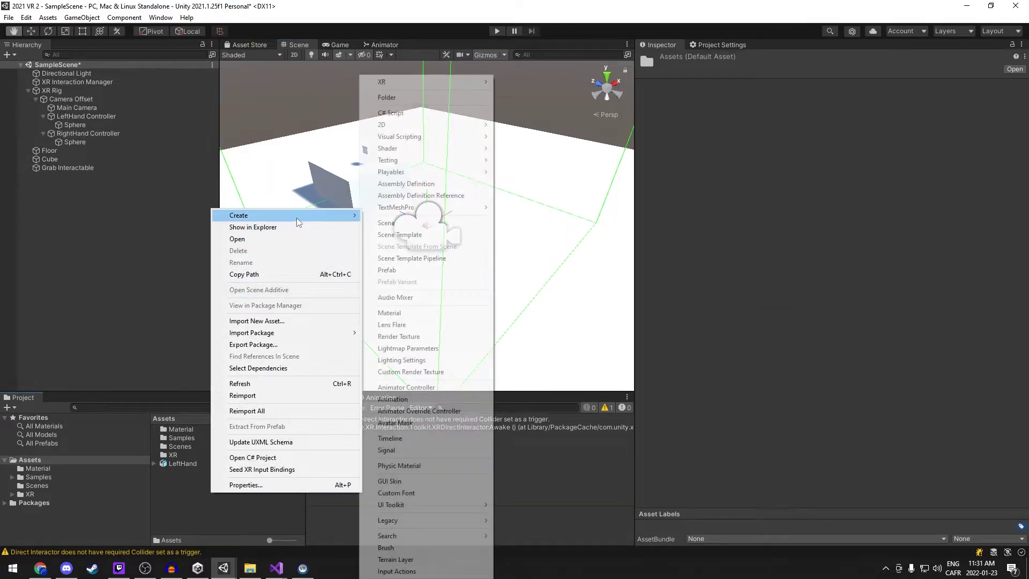
pyautogui.click(397, 313)
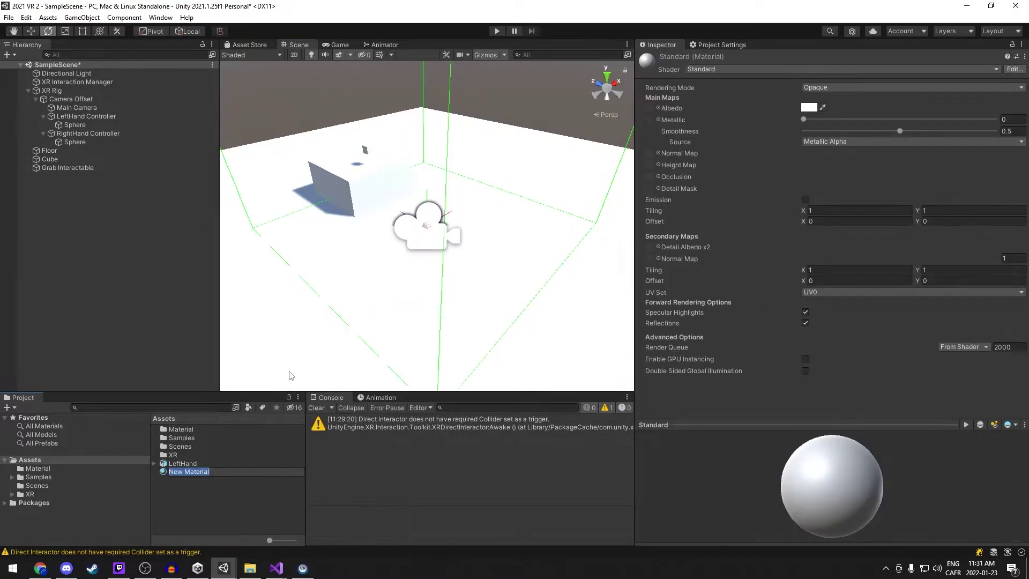
pyautogui.write('Grey')
pyautogui.press('Return')
pyautogui.click(809, 107)
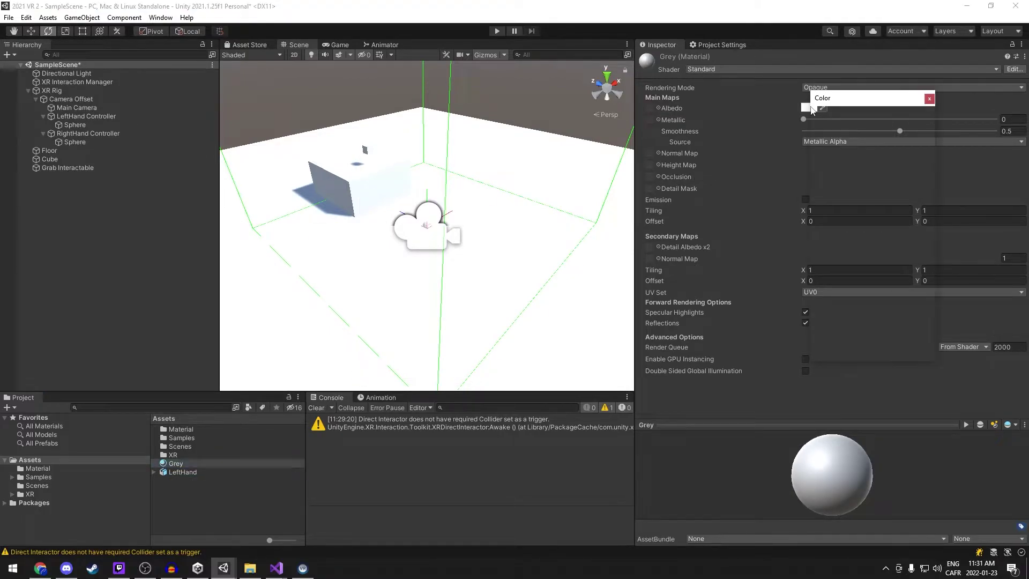
pyautogui.moveTo(877, 199); pyautogui.dragTo(834, 192)
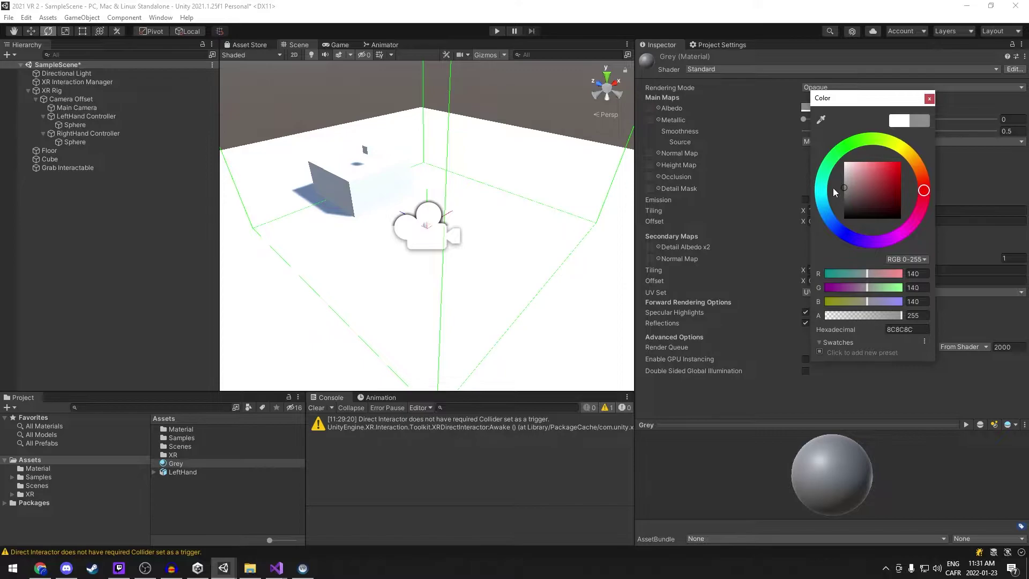
pyautogui.click(929, 98)
pyautogui.moveTo(900, 131); pyautogui.dragTo(788, 129)
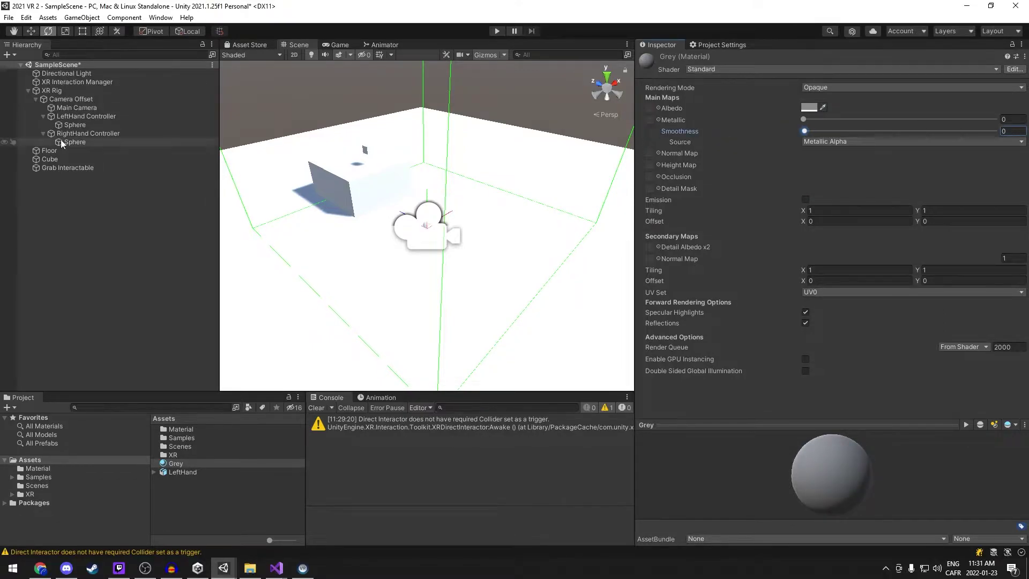
# Apply the Grey material to the large cube and the small cube
pyautogui.moveTo(174, 469); pyautogui.dragTo(350, 184)
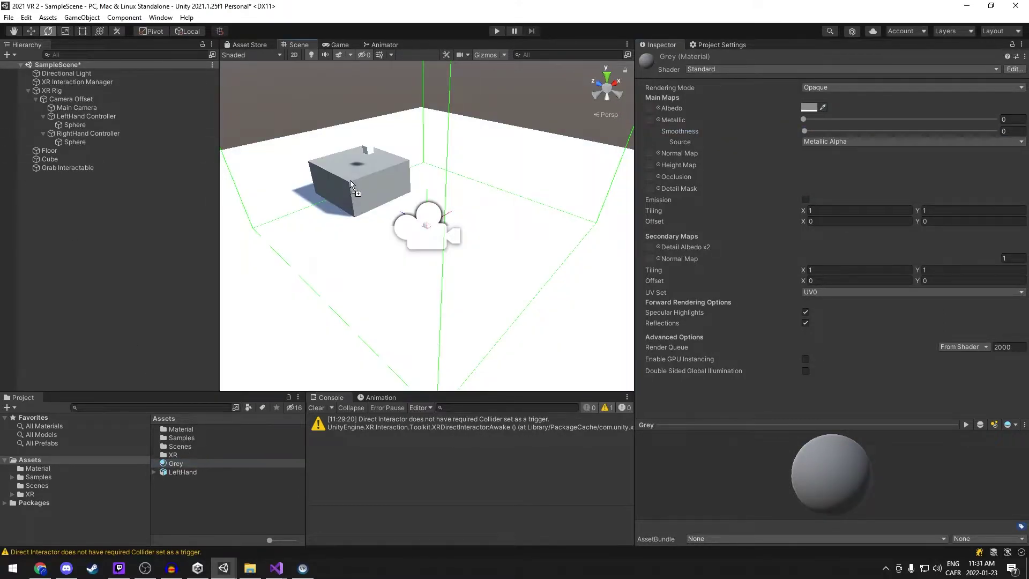
pyautogui.moveTo(191, 462); pyautogui.dragTo(367, 150)
pyautogui.keyDown('alt'); pyautogui.moveTo(491, 252); pyautogui.dragTo(521, 248); pyautogui.keyUp('alt')
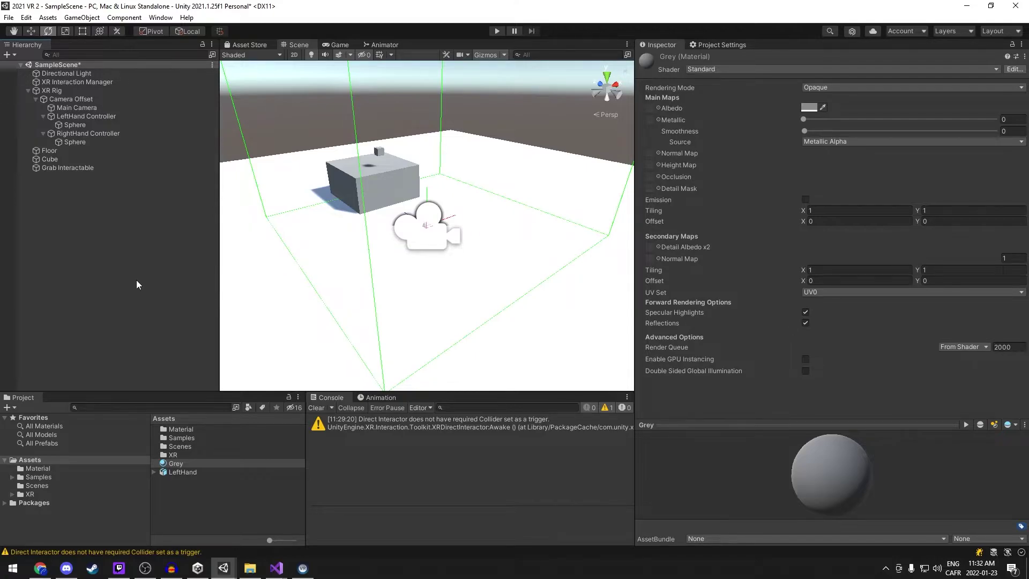
# Select the LeftHand model asset to view its material import settings
pyautogui.click(187, 471)
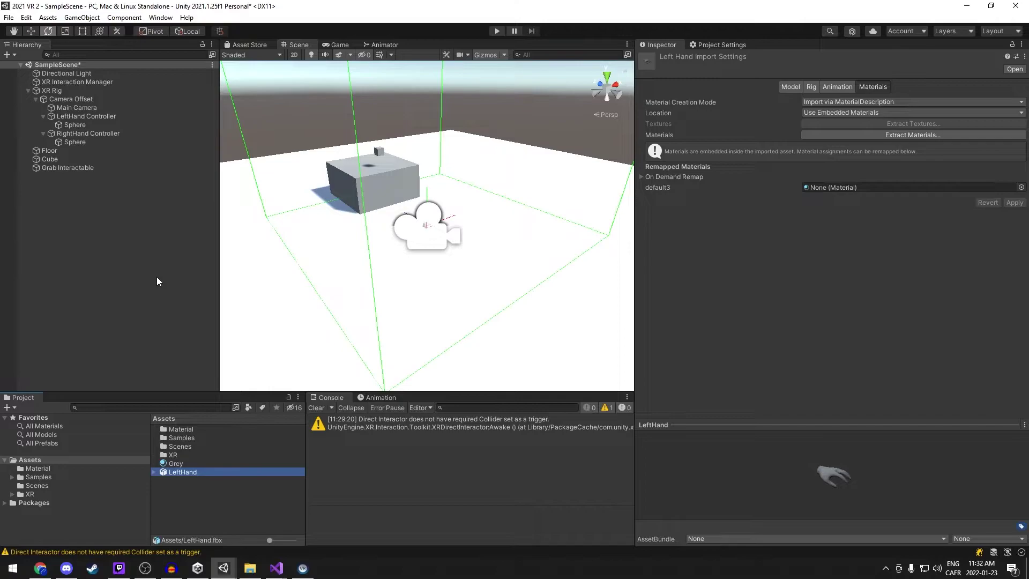
# Delete the Sphere children of both hand controllers
pyautogui.click(80, 125)
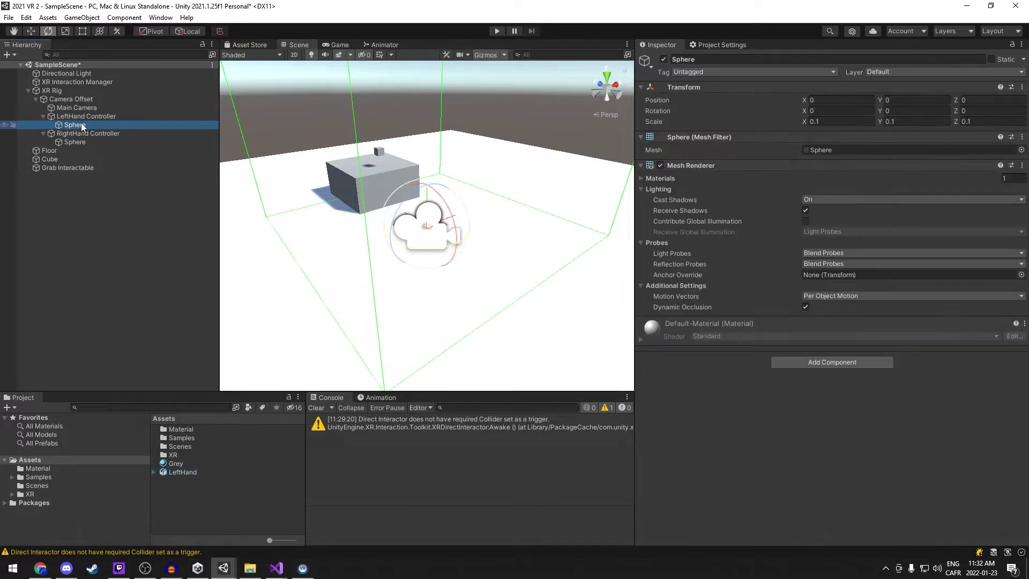
pyautogui.keyDown('ctrl'); pyautogui.click(85, 141); pyautogui.keyUp('ctrl')
pyautogui.press('Delete')
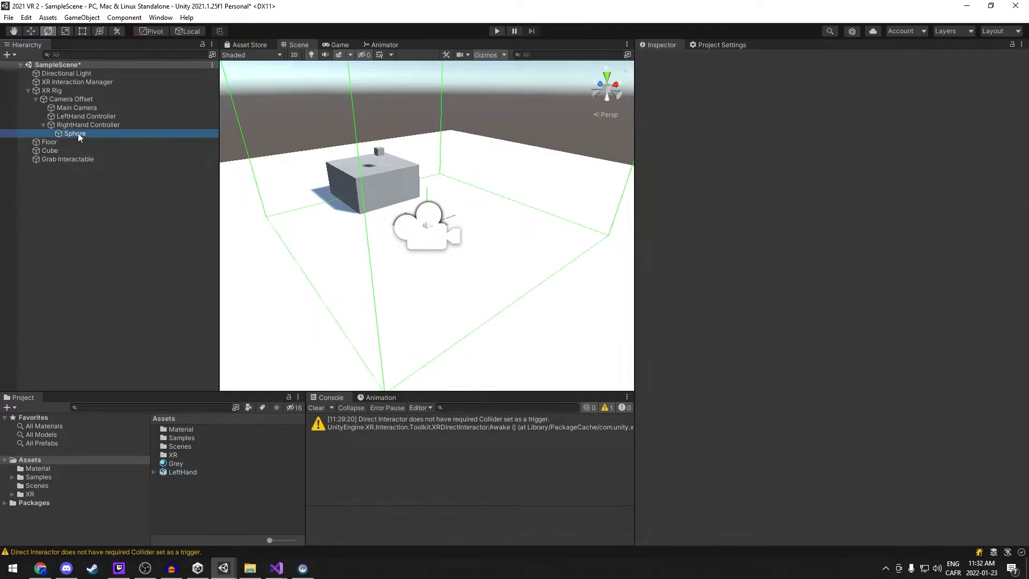
# Place the LeftHand model under LeftHand Controller and frame it in view
pyautogui.moveTo(182, 471); pyautogui.dragTo(117, 117)
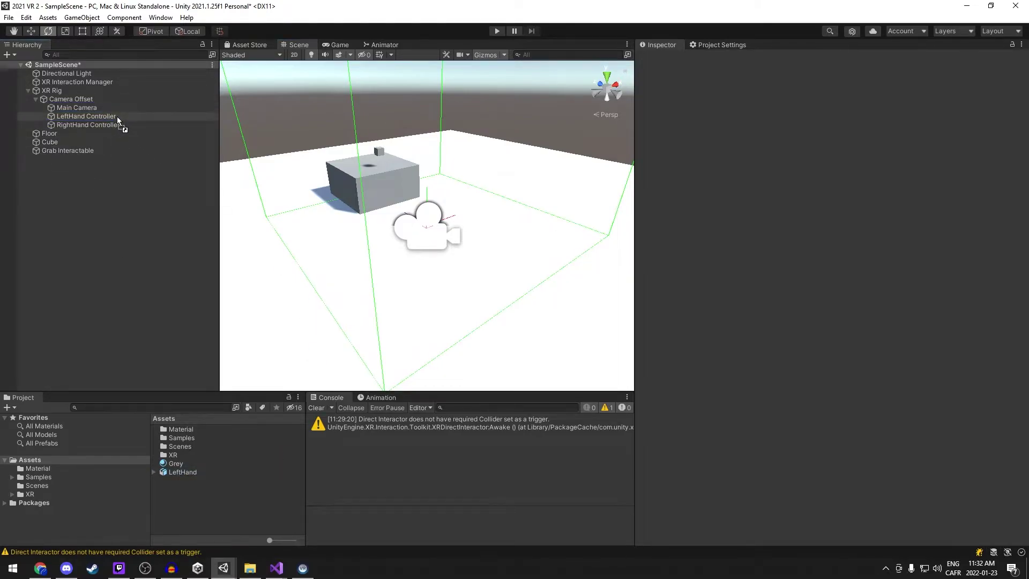
pyautogui.press('f')
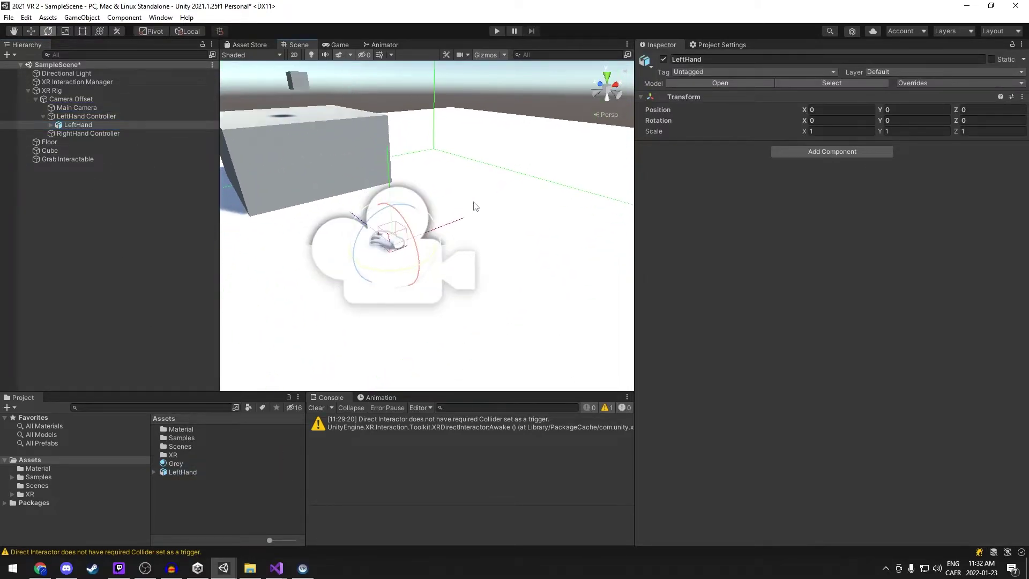
pyautogui.keyDown('alt'); pyautogui.moveTo(470, 207); pyautogui.dragTo(407, 238); pyautogui.keyUp('alt')
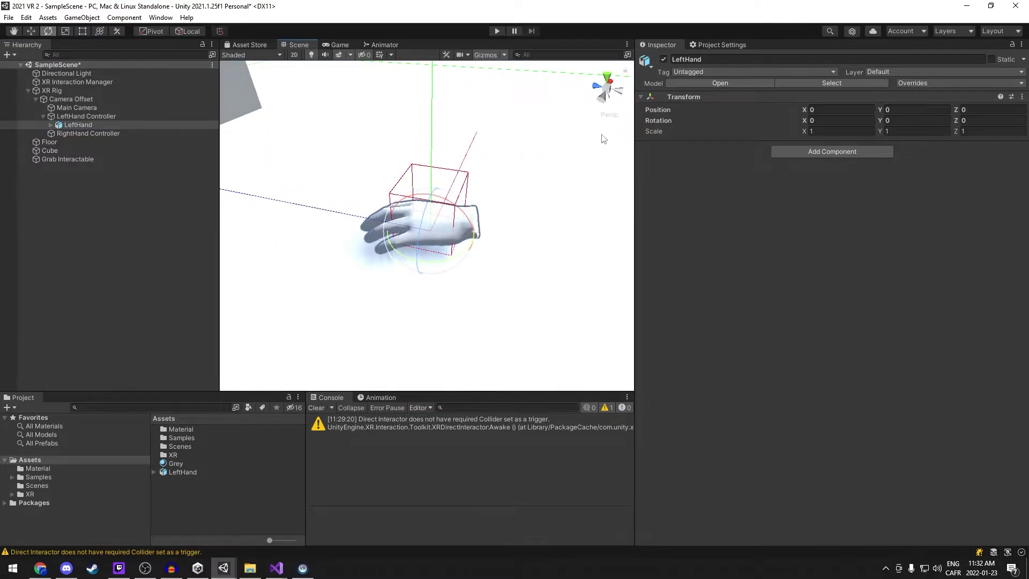
pyautogui.keyDown('alt'); pyautogui.moveTo(604, 140); pyautogui.dragTo(176, 193); pyautogui.keyUp('alt')
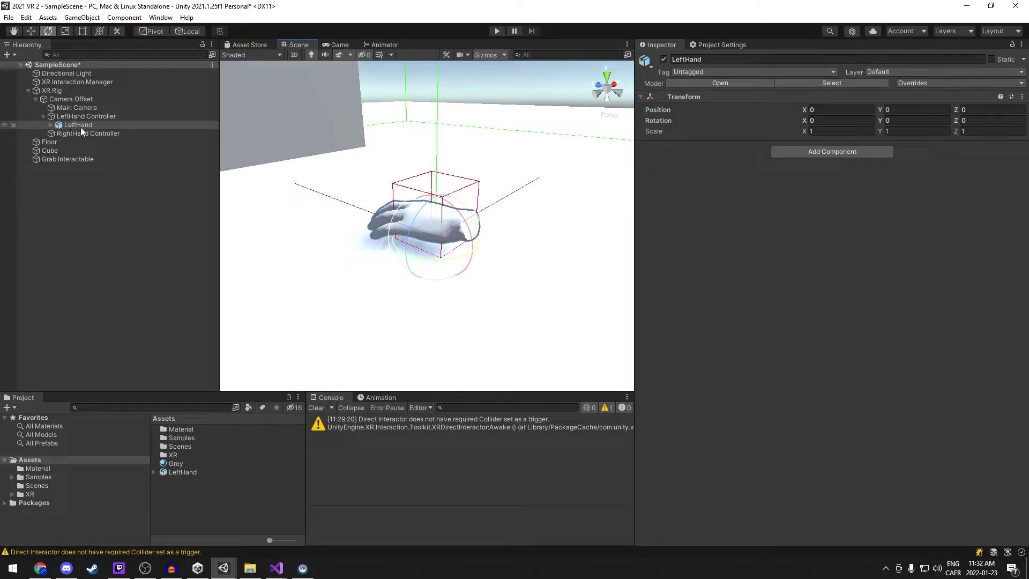
# Copy the LeftHand object and paste it as a child of RightHand Controller
pyautogui.rightClick(80, 127)
pyautogui.click(123, 146)
pyautogui.rightClick(95, 135)
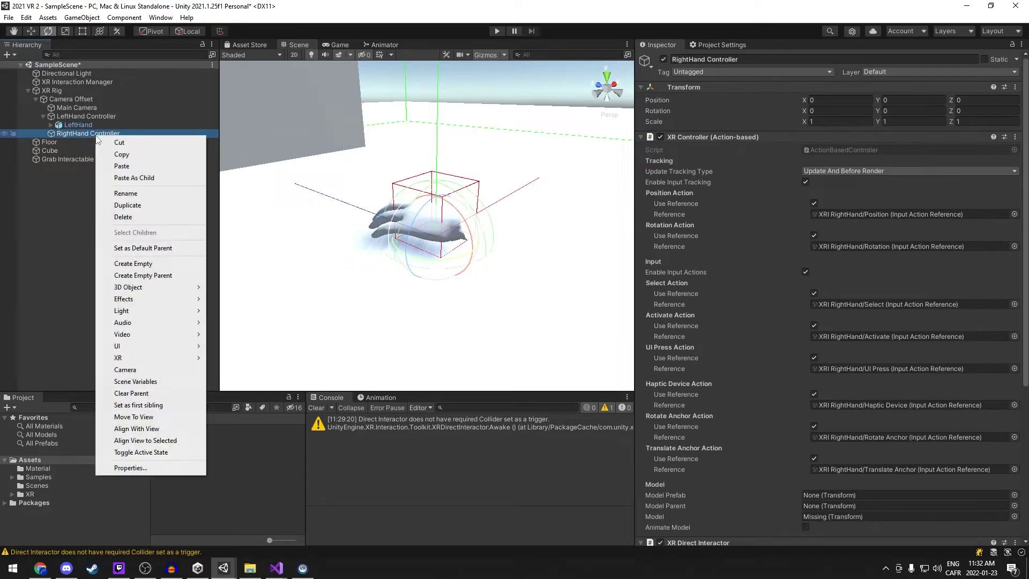
pyautogui.click(159, 177)
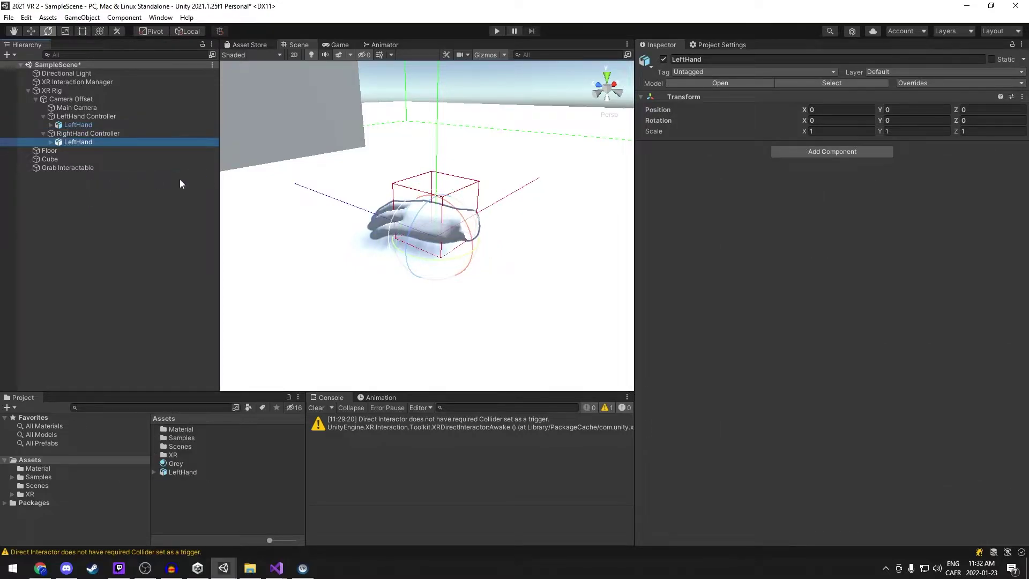
pyautogui.keyDown('alt'); pyautogui.moveTo(252, 203); pyautogui.dragTo(292, 206); pyautogui.keyUp('alt')
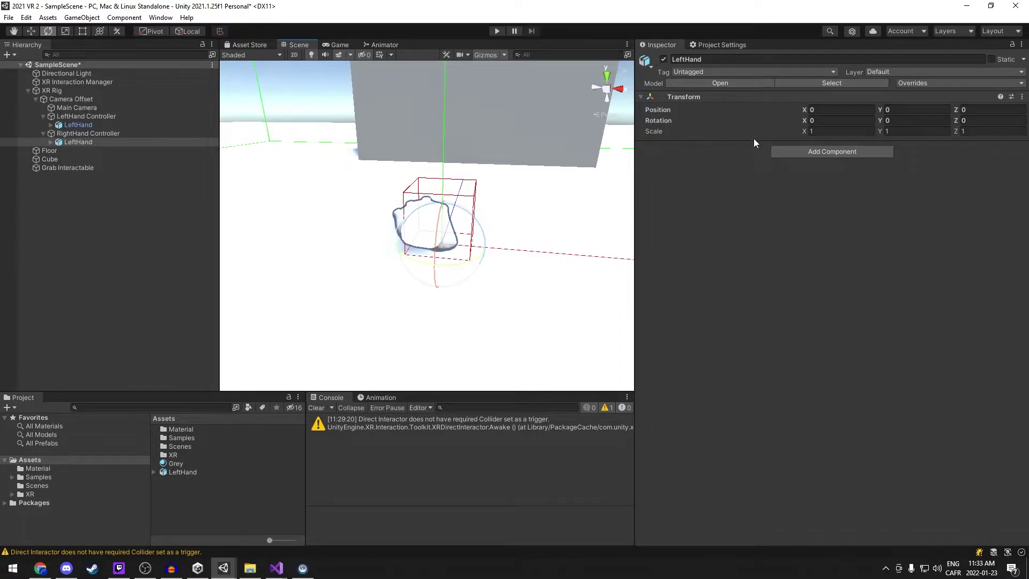
# Mirror the pasted hand with an X scale of -1 and inspect its bone hierarchy
pyautogui.click(845, 129)
pyautogui.write('-1')
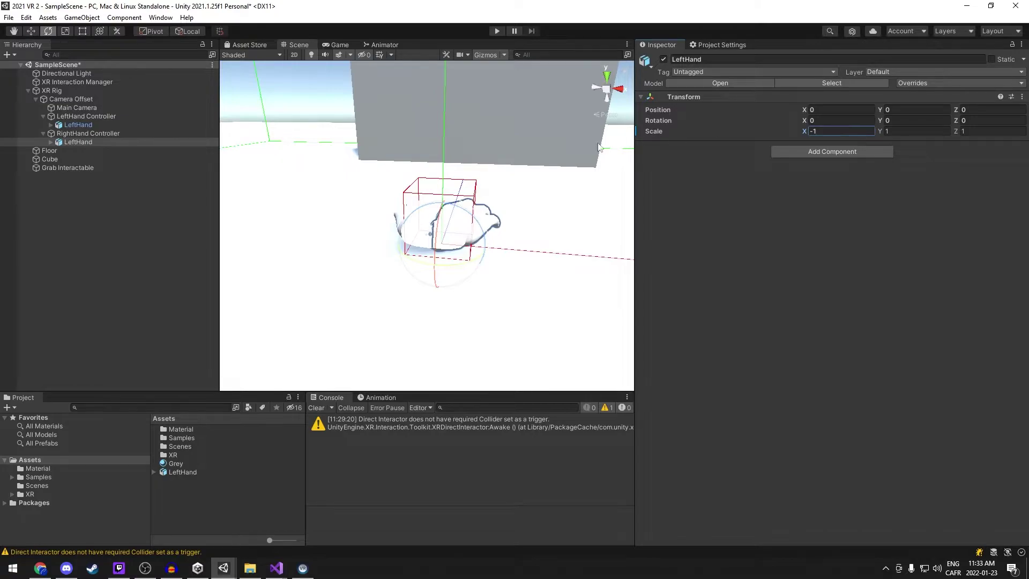
pyautogui.keyDown('alt'); pyautogui.moveTo(428, 322); pyautogui.dragTo(460, 252); pyautogui.keyUp('alt')
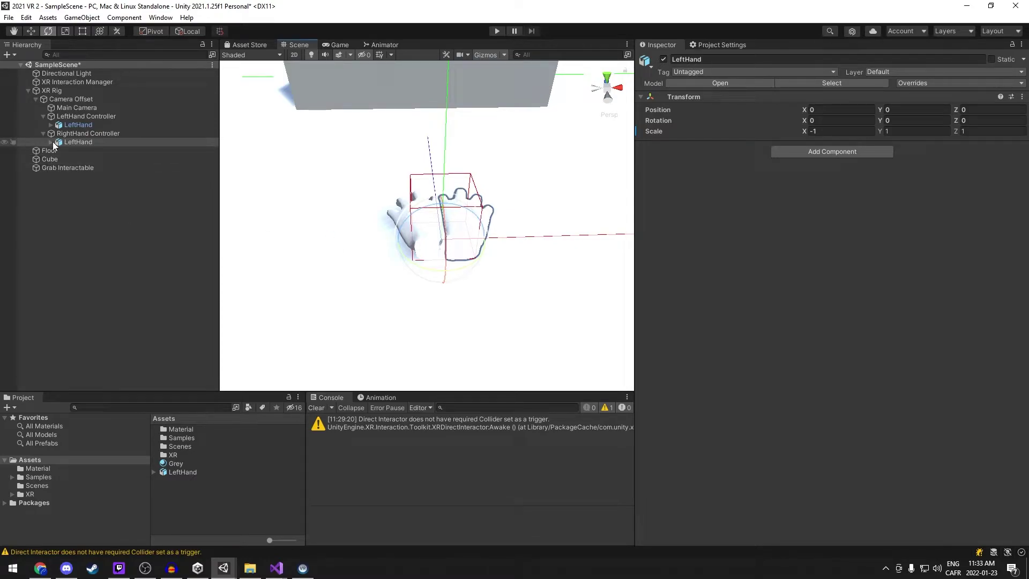
pyautogui.press('alt')
pyautogui.keyDown('alt'); pyautogui.click(51, 142); pyautogui.keyUp('alt')
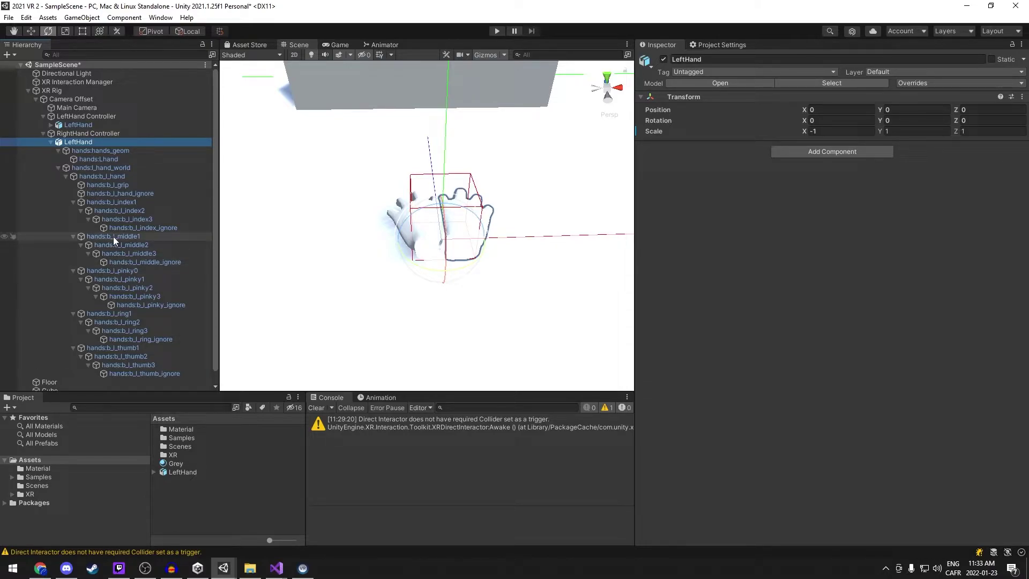
pyautogui.press('alt')
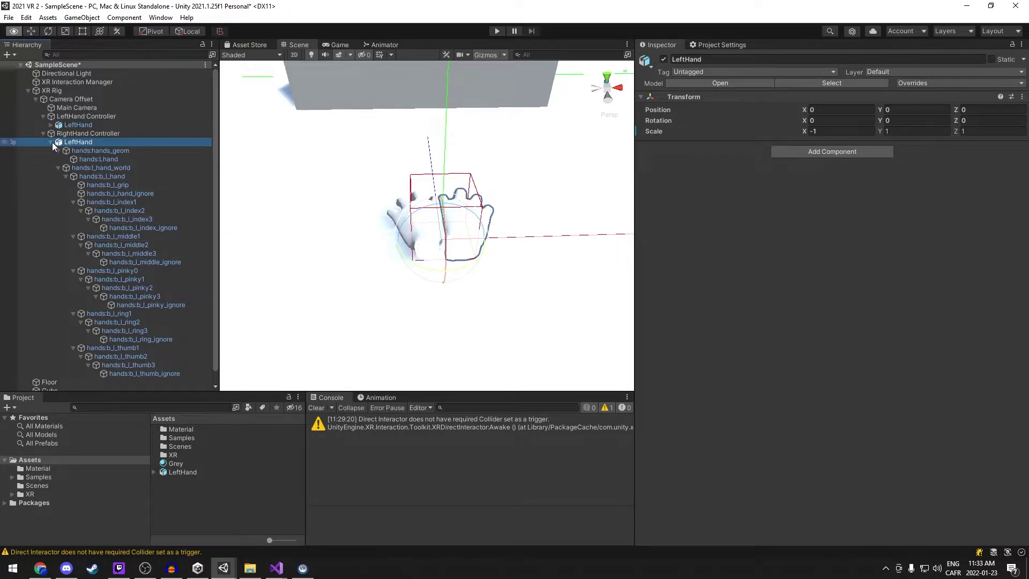
pyautogui.keyDown('alt'); pyautogui.click(53, 143); pyautogui.keyUp('alt')
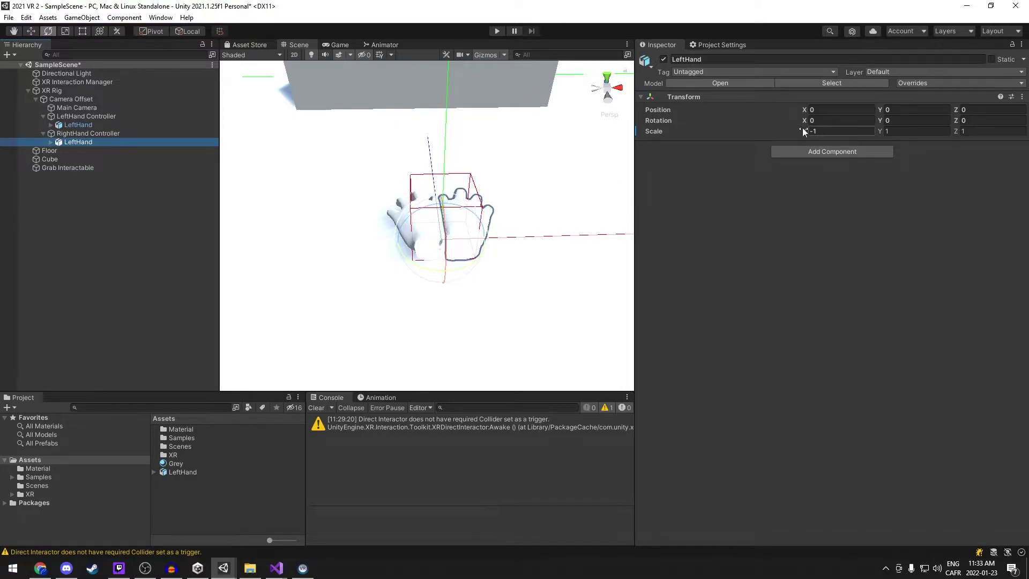
# Rename the mirrored hand copy to RightHand
pyautogui.click(710, 60)
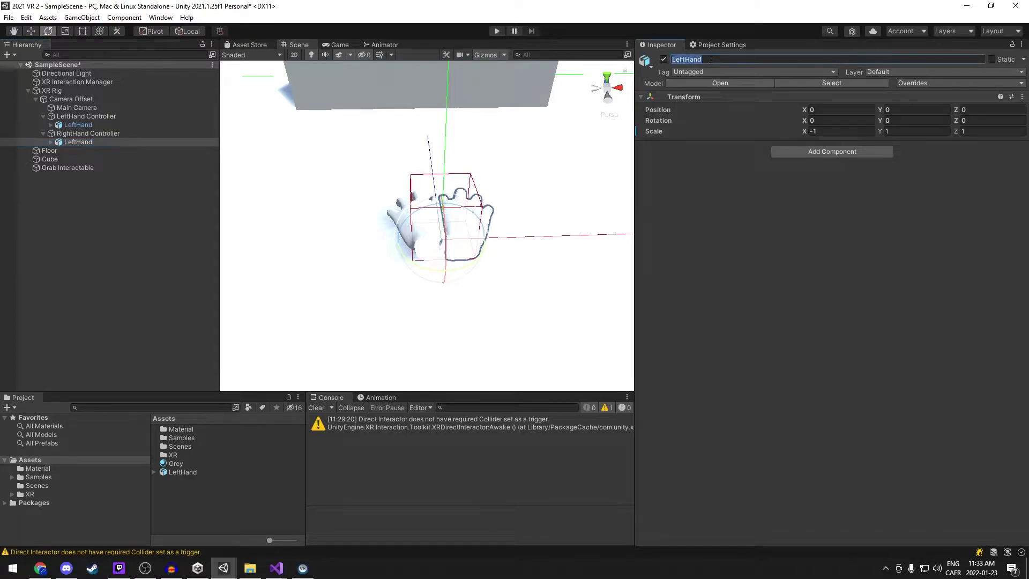
pyautogui.write('RightHand')
pyautogui.press('Return')
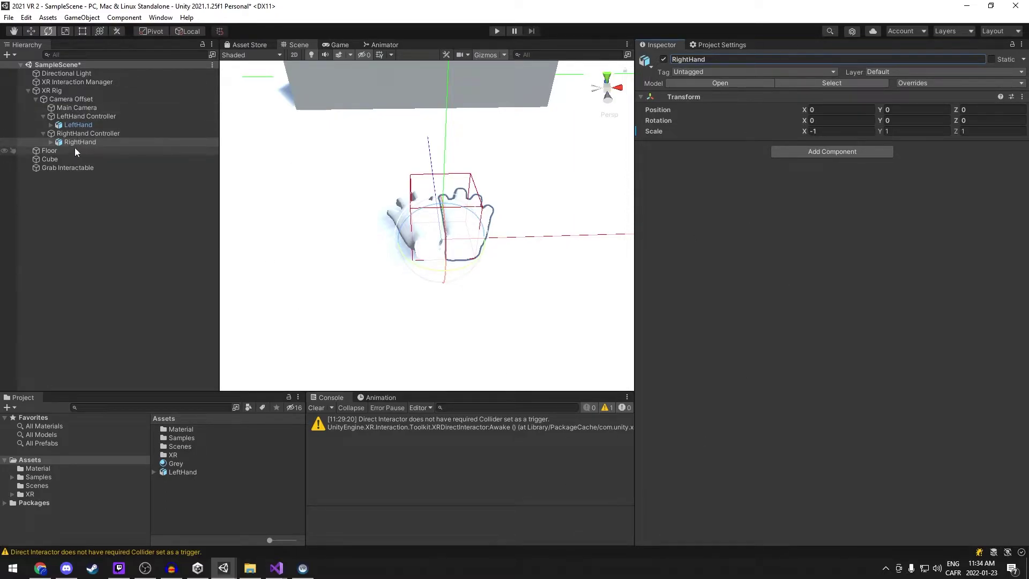
# Add an Animator component to RightHand
pyautogui.click(817, 152)
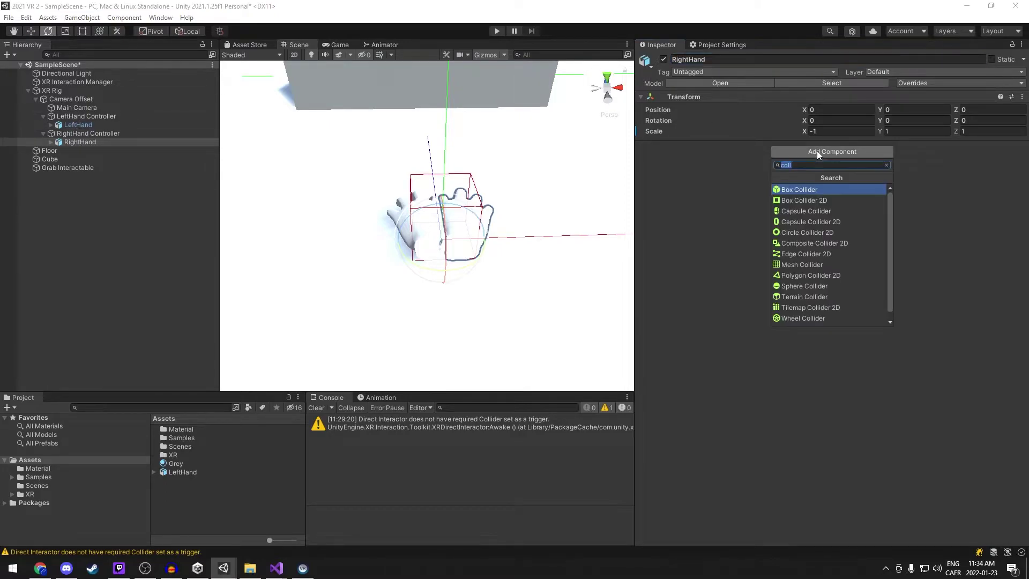
pyautogui.write('anima')
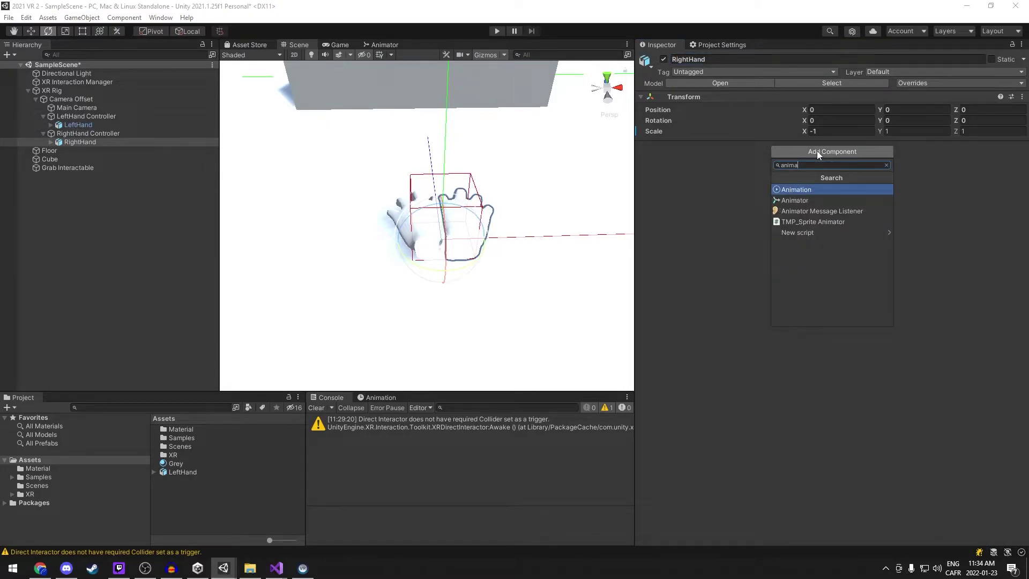
pyautogui.press('Down')
pyautogui.press('Return')
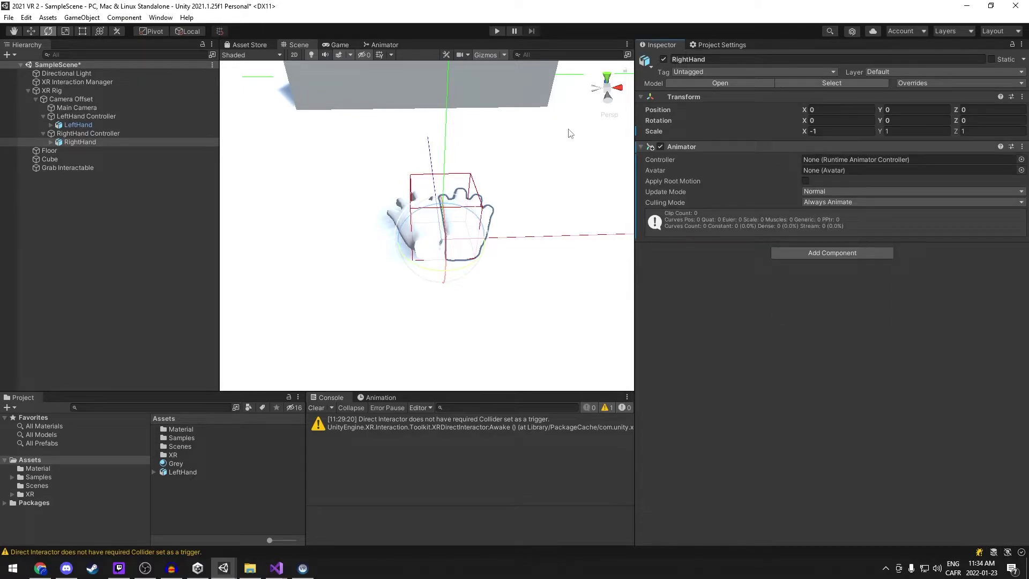
# Add an Animator component to LeftHand as well
pyautogui.click(98, 124)
pyautogui.click(801, 151)
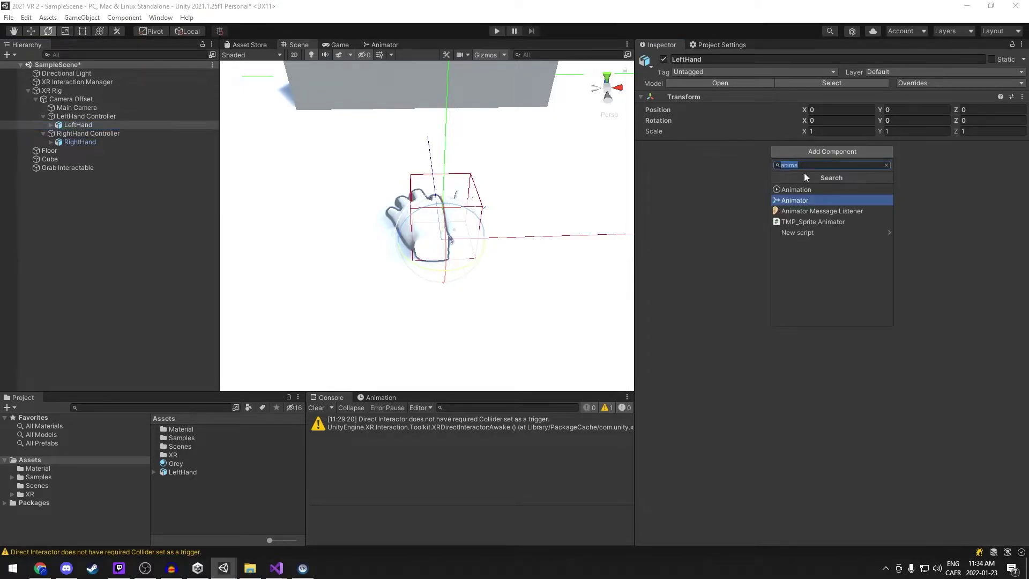
pyautogui.click(809, 200)
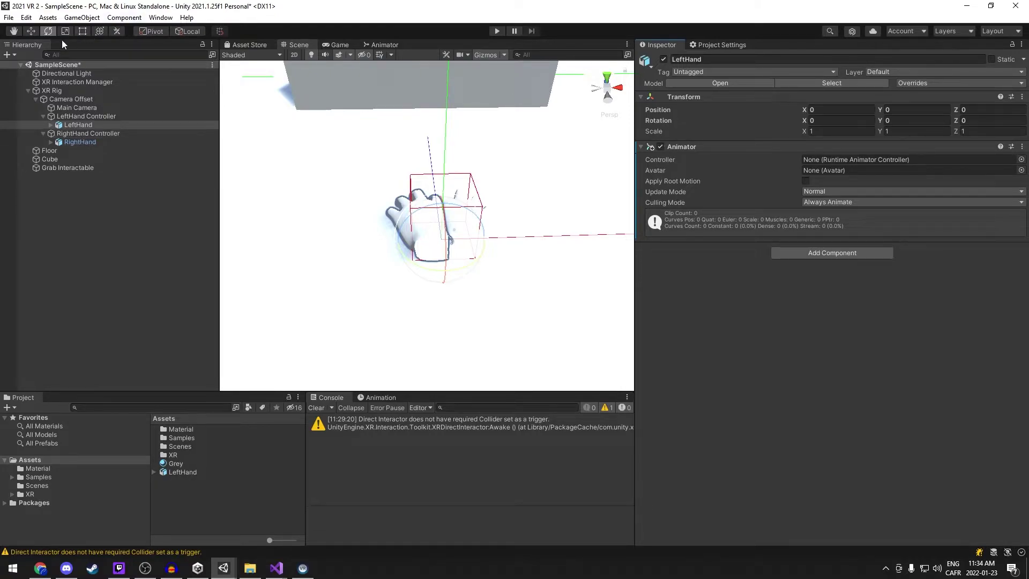
# Rotate LeftHand to a Z rotation of 90 using centre and global handles
pyautogui.click(158, 30)
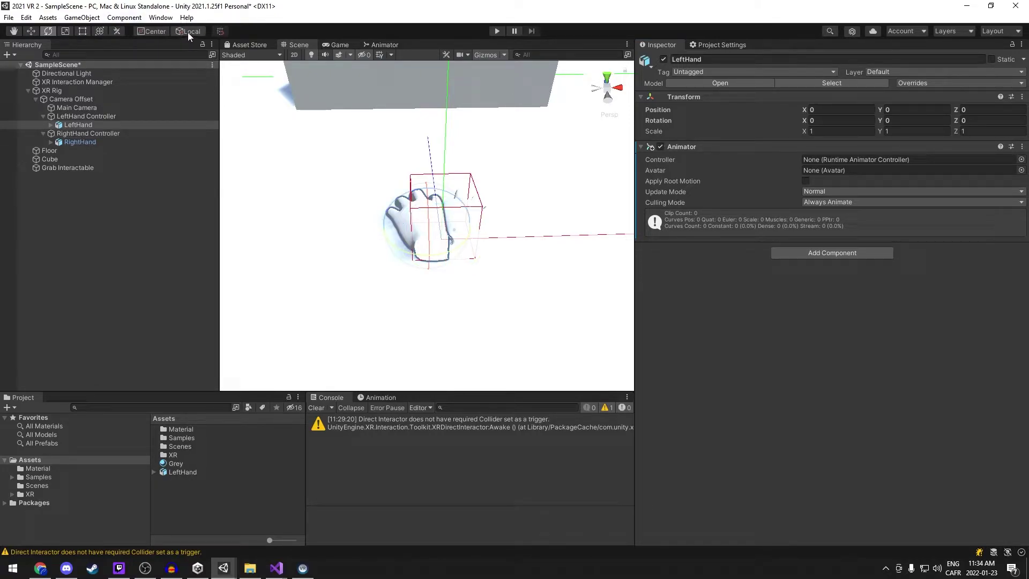
pyautogui.click(187, 31)
pyautogui.moveTo(402, 202); pyautogui.dragTo(348, 207)
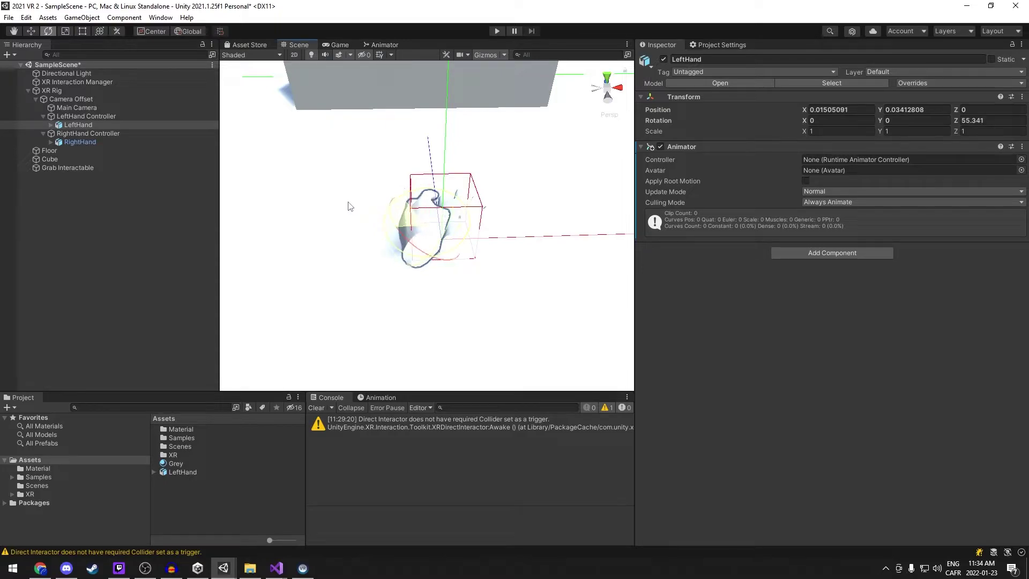
pyautogui.click(985, 120)
pyautogui.write('90')
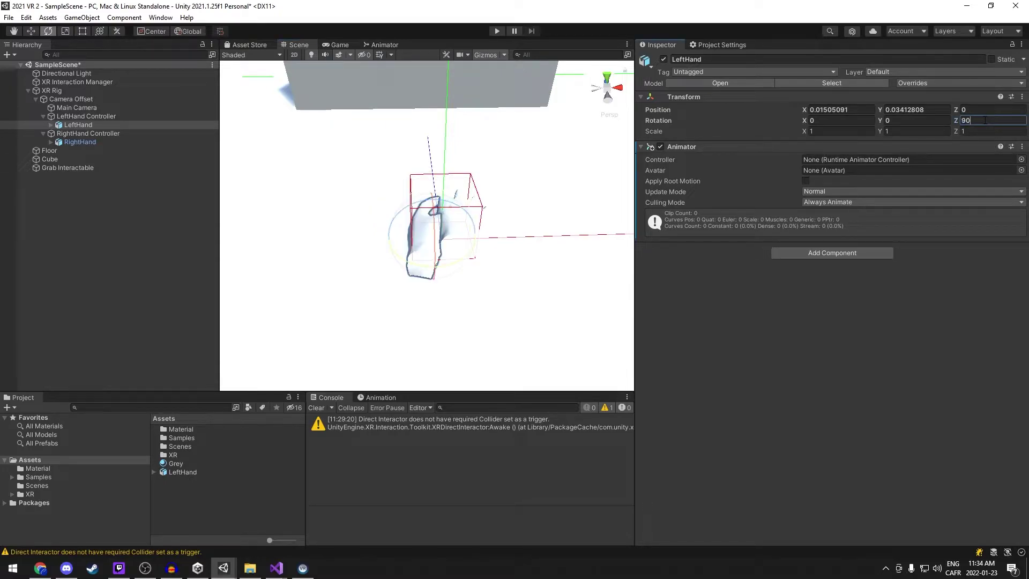
# Give RightHand a Z rotation of -90
pyautogui.click(121, 142)
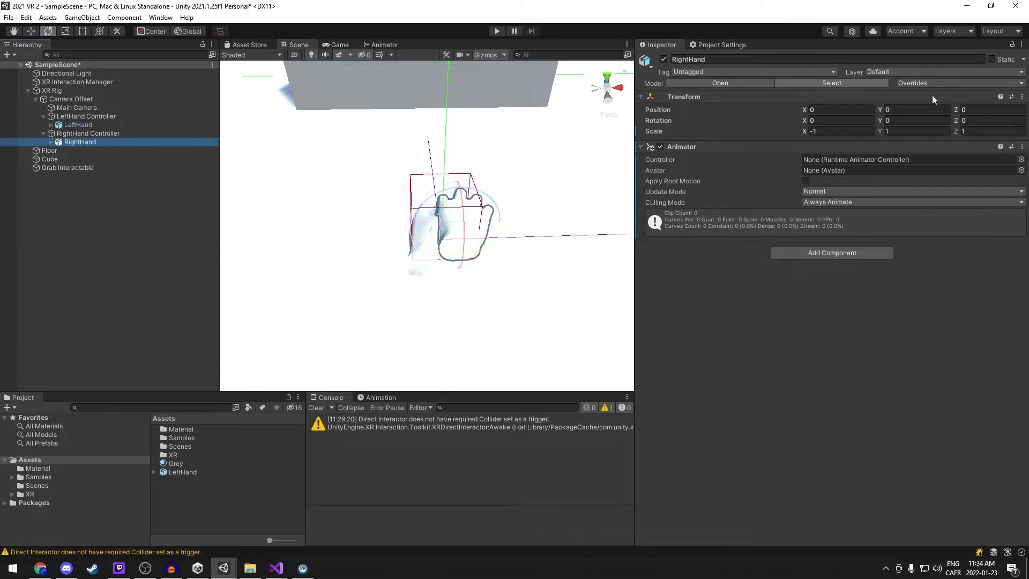
pyautogui.click(977, 120)
pyautogui.write('-')
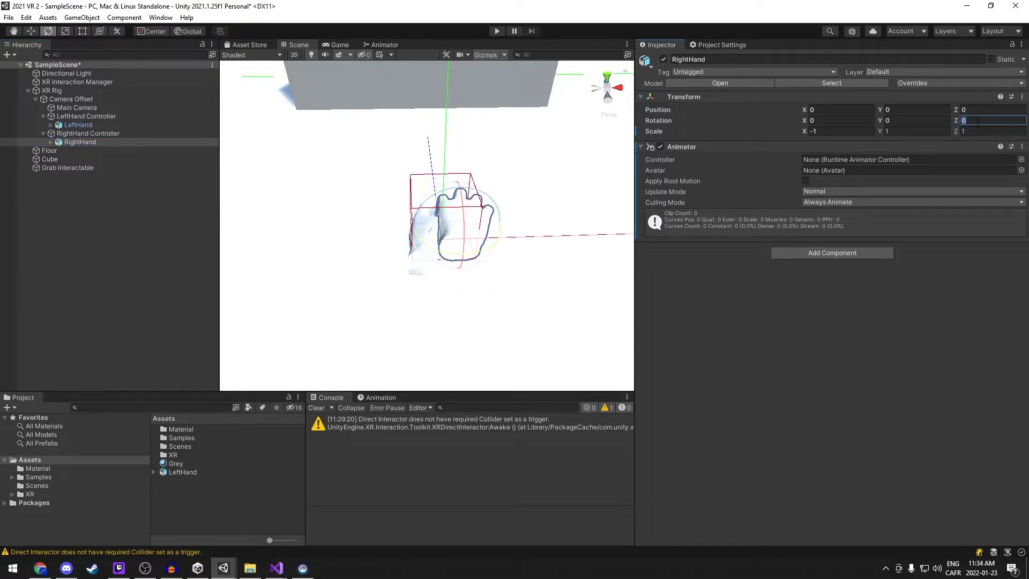
pyautogui.write('90')
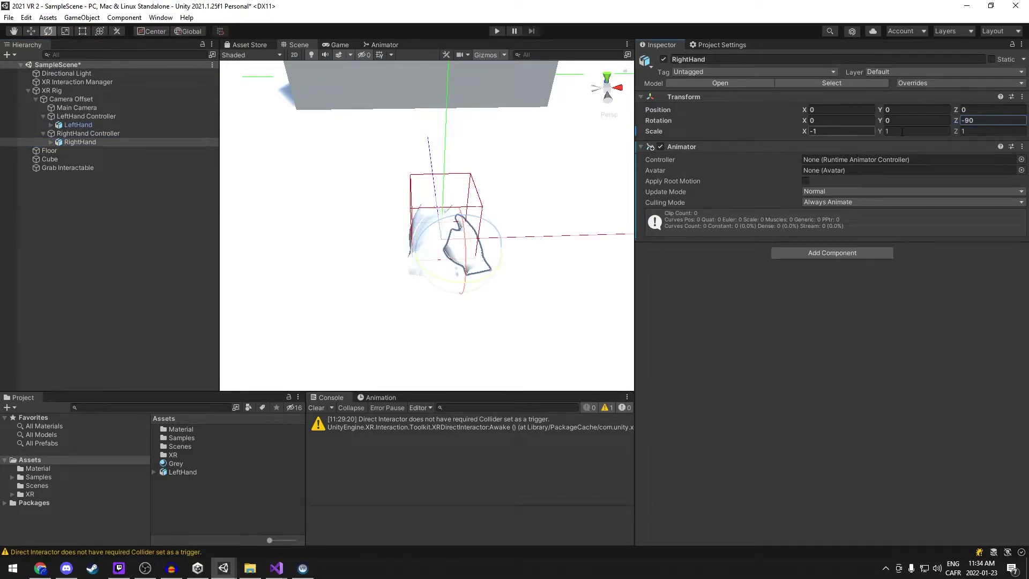
pyautogui.keyDown('alt'); pyautogui.moveTo(512, 244); pyautogui.dragTo(470, 177); pyautogui.keyUp('alt')
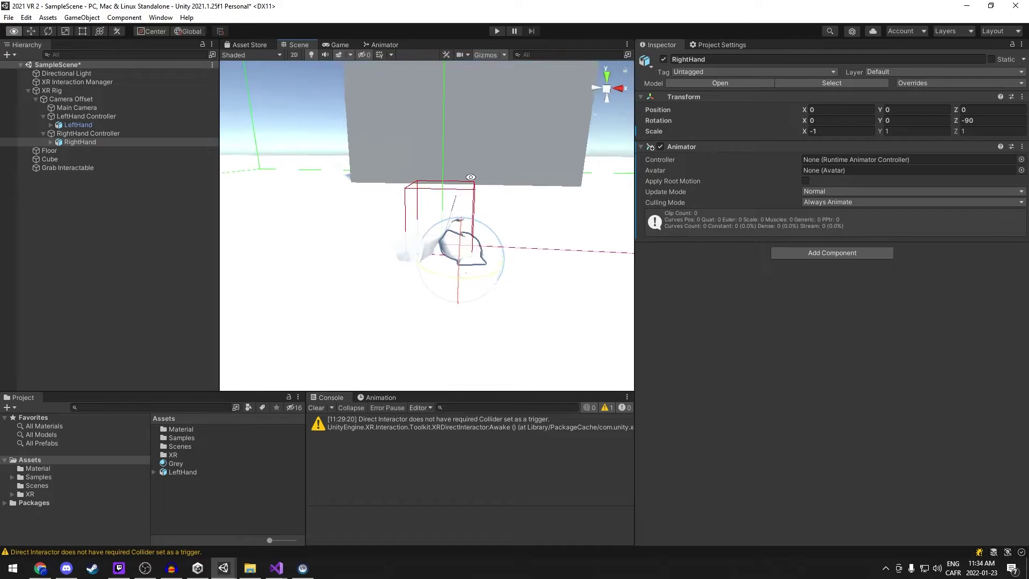
pyautogui.click(980, 120)
pyautogui.write('90')
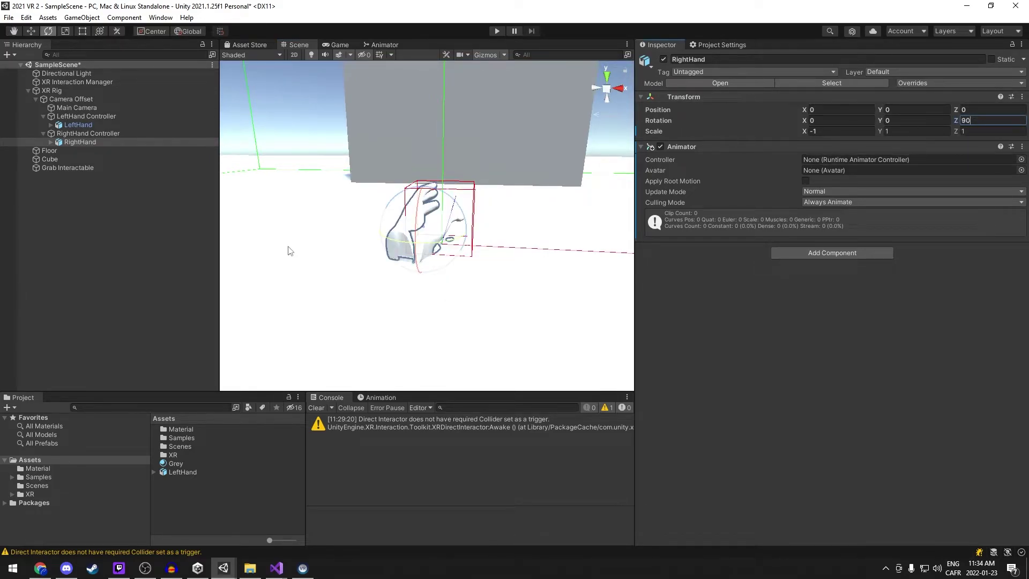
pyautogui.moveTo(448, 195); pyautogui.dragTo(654, 391)
pyautogui.click(995, 121)
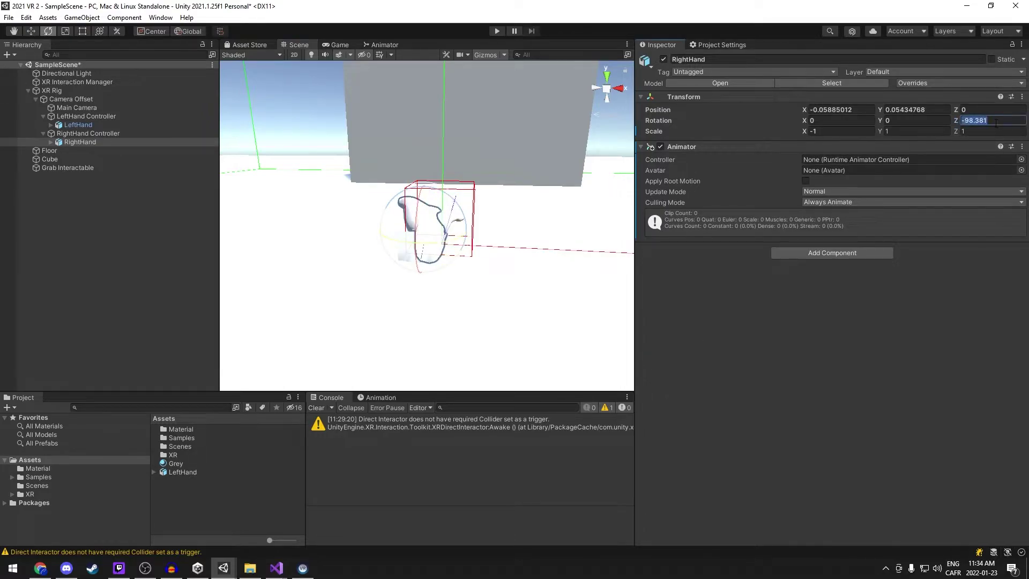
pyautogui.write('-90')
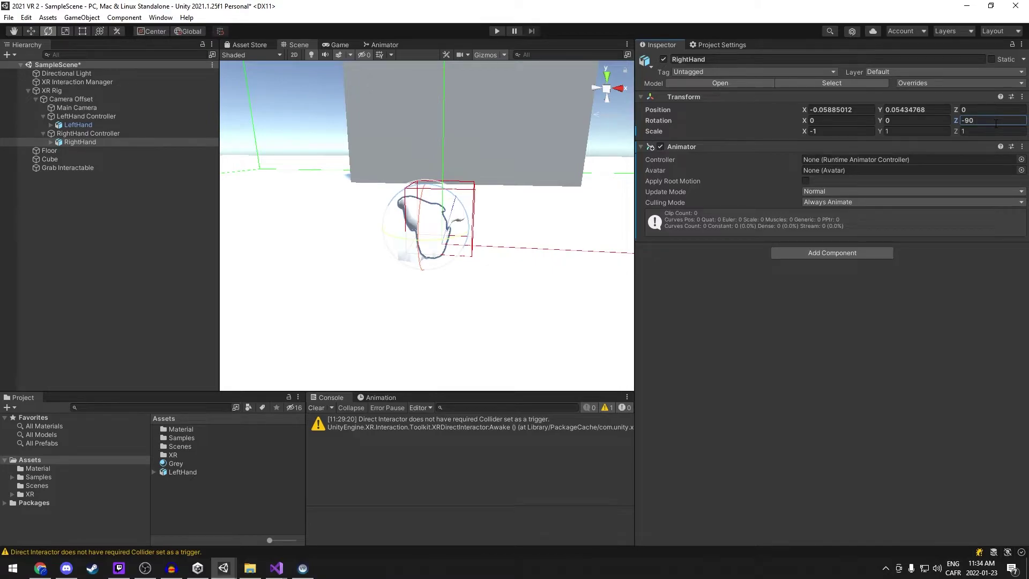
# Reset RightHand's X and Y position to 0
pyautogui.click(911, 110)
pyautogui.write('0')
pyautogui.click(833, 109)
pyautogui.write('0')
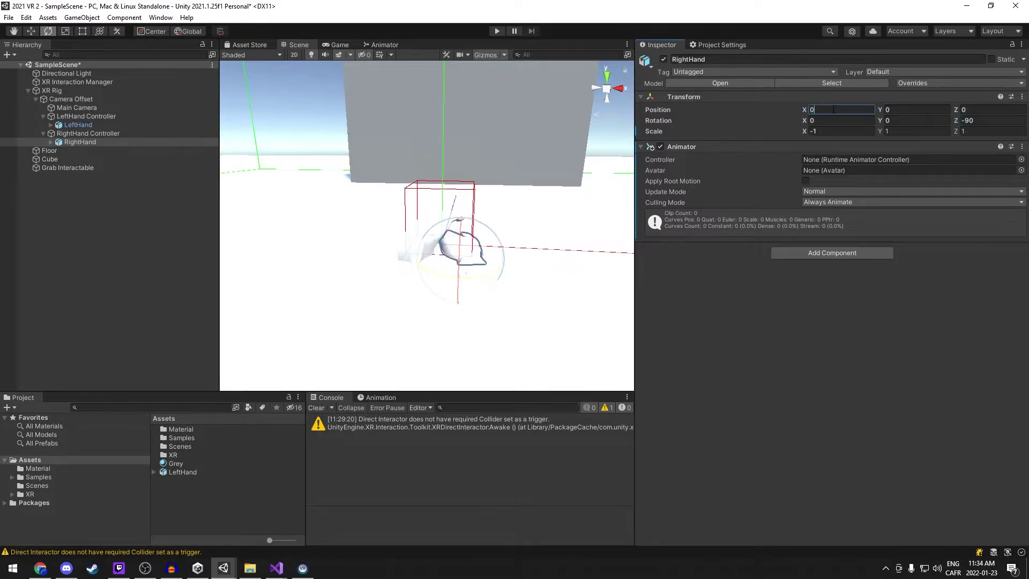
# Reset LeftHand's X and Y position to 0 and check it in the scene
pyautogui.click(78, 124)
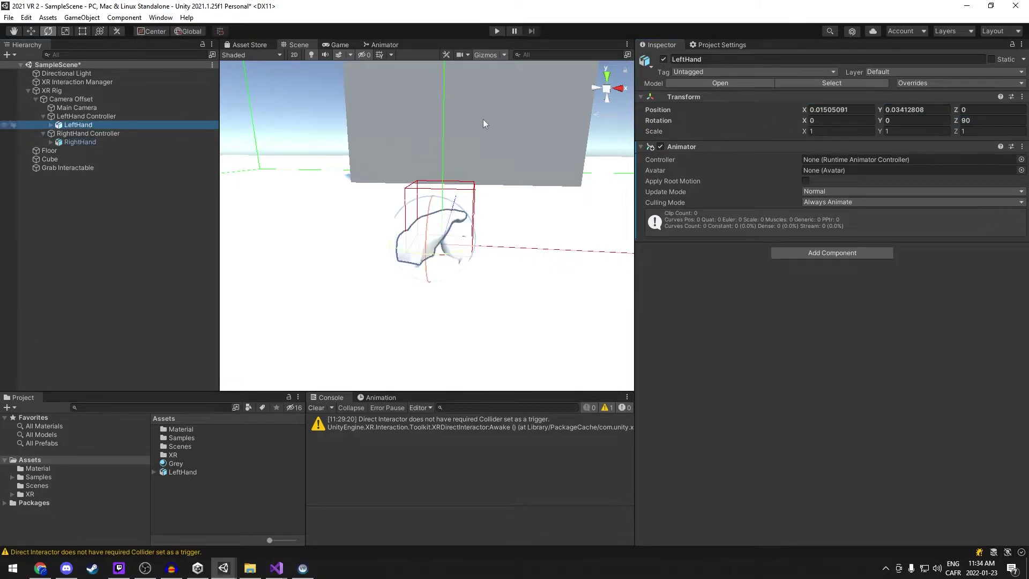
pyautogui.click(861, 111)
pyautogui.write('0')
pyautogui.click(911, 109)
pyautogui.write('0')
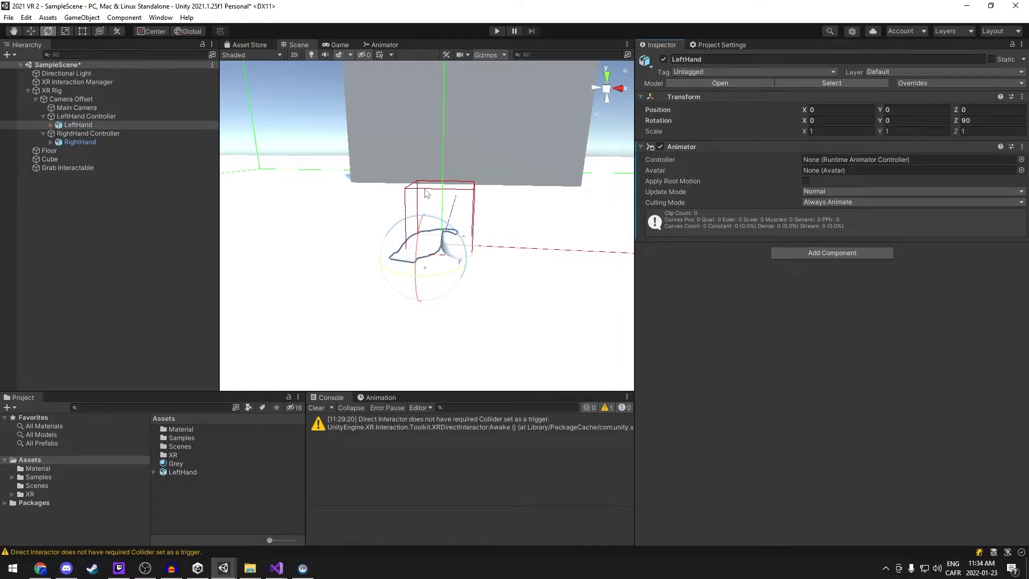
pyautogui.keyDown('alt'); pyautogui.moveTo(427, 193); pyautogui.dragTo(762, 242); pyautogui.keyUp('alt')
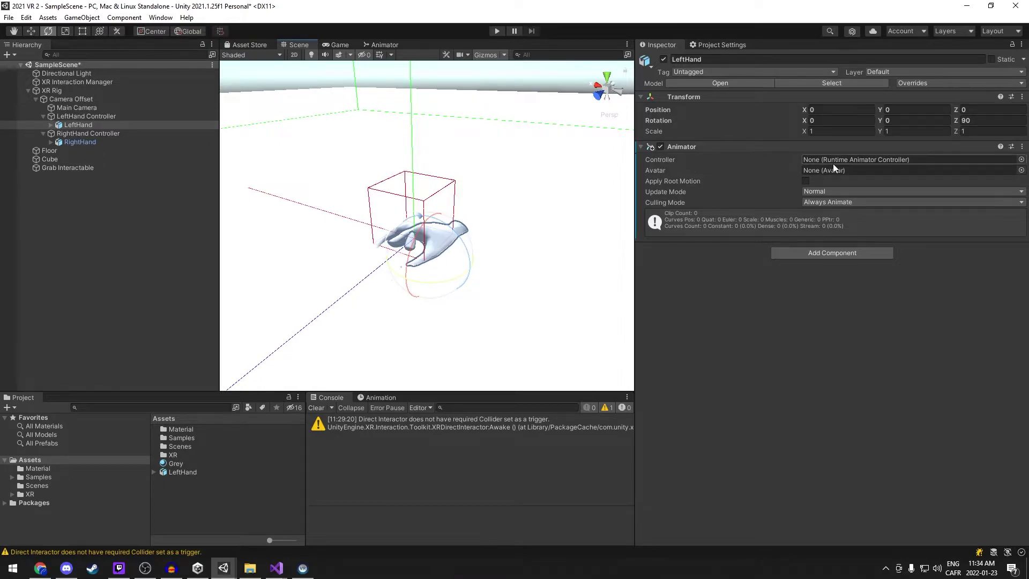
# Create and save a Hand_Open animation clip for LeftHand in the Animation window
pyautogui.click(191, 498)
pyautogui.rightClick(191, 498)
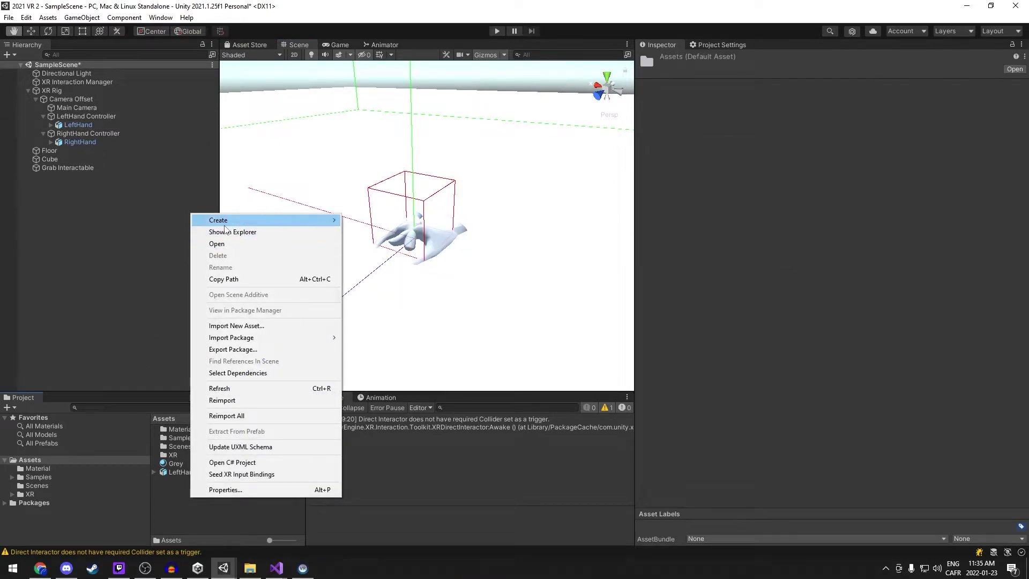
pyautogui.click(80, 124)
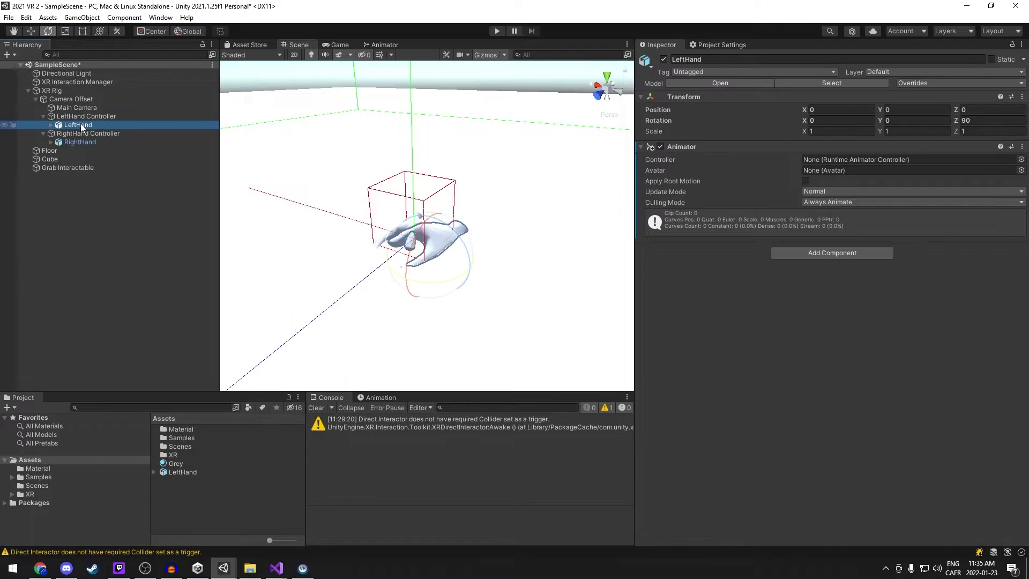
pyautogui.click(384, 399)
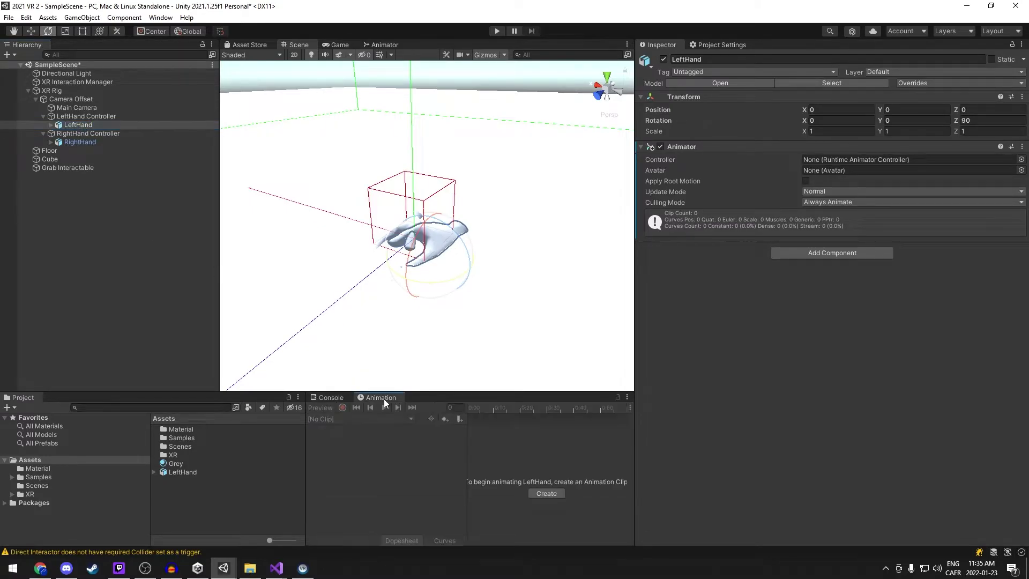
pyautogui.click(551, 494)
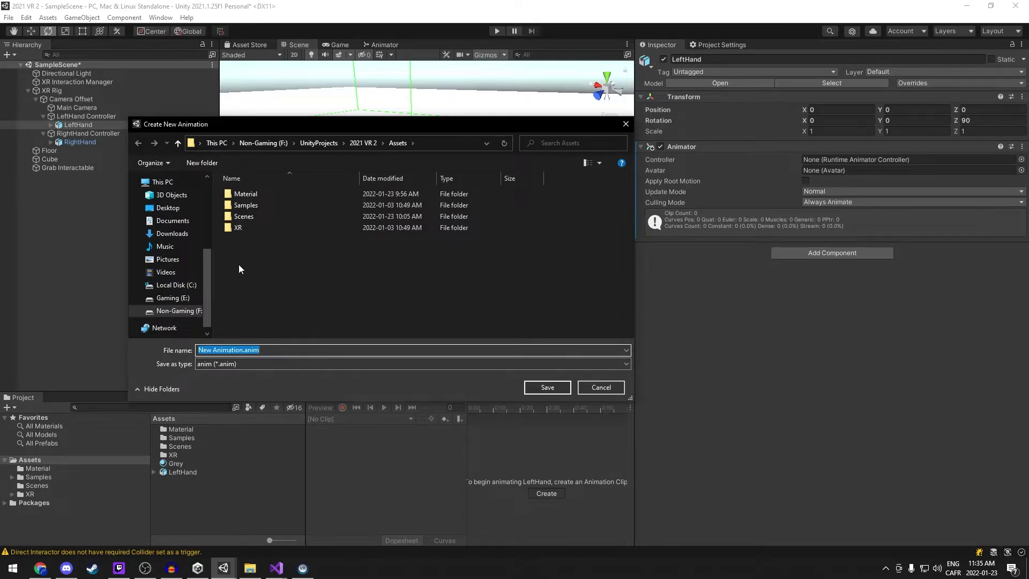
pyautogui.write('Hand_Idle')
pyautogui.press('BackSpace')
pyautogui.press('BackSpace')
pyautogui.press('BackSpace')
pyautogui.write('Op')
pyautogui.click(539, 387)
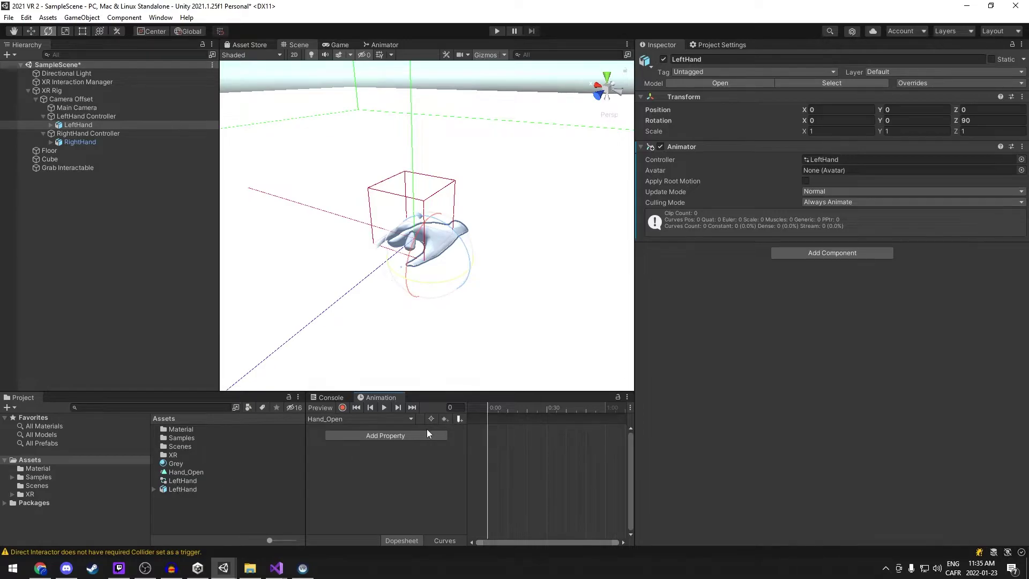
# Create and save a second LeftHand clip named Hand_Closed
pyautogui.click(333, 421)
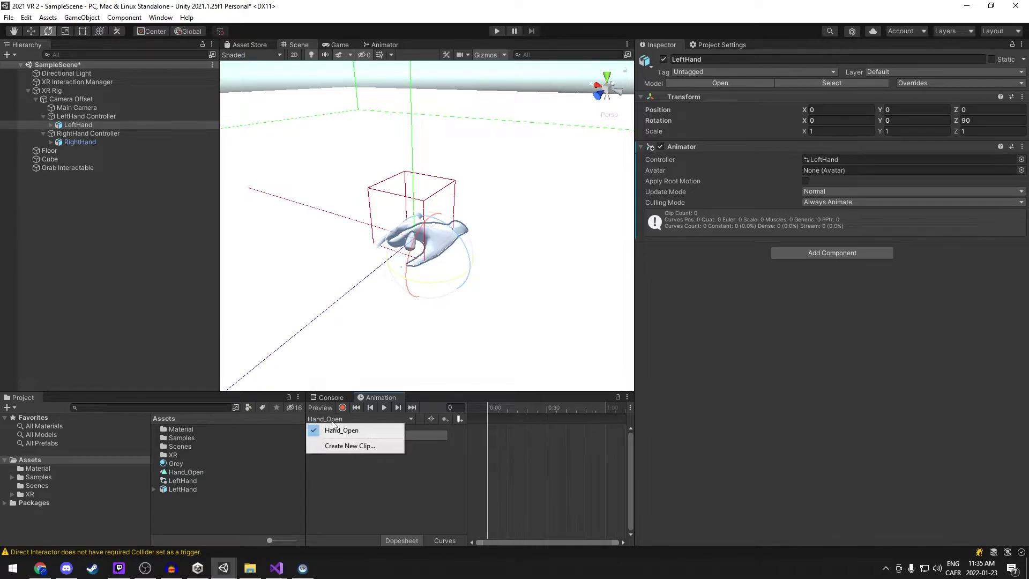
pyautogui.click(337, 447)
pyautogui.write('Ha')
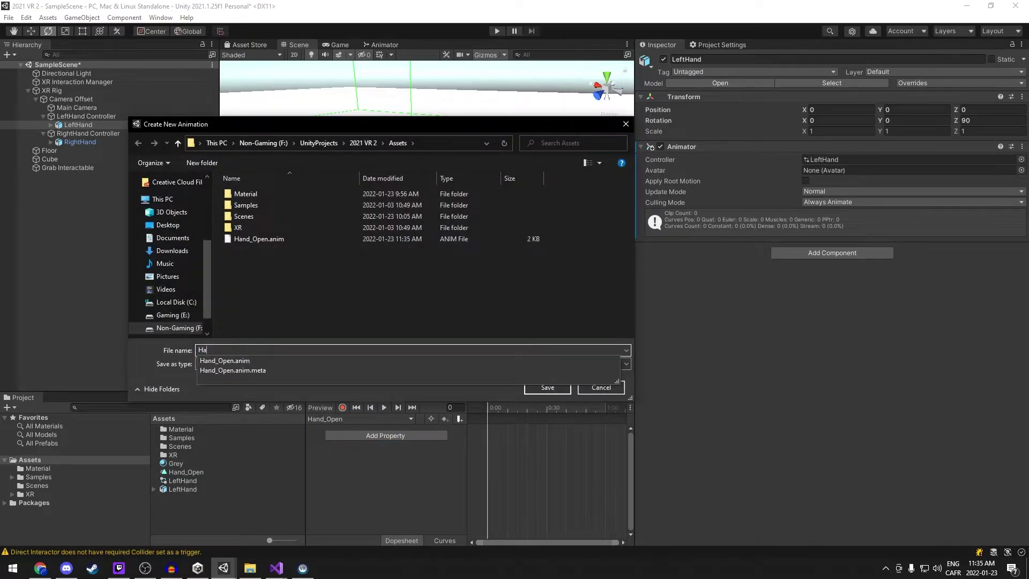
pyautogui.write('nd_Closed')
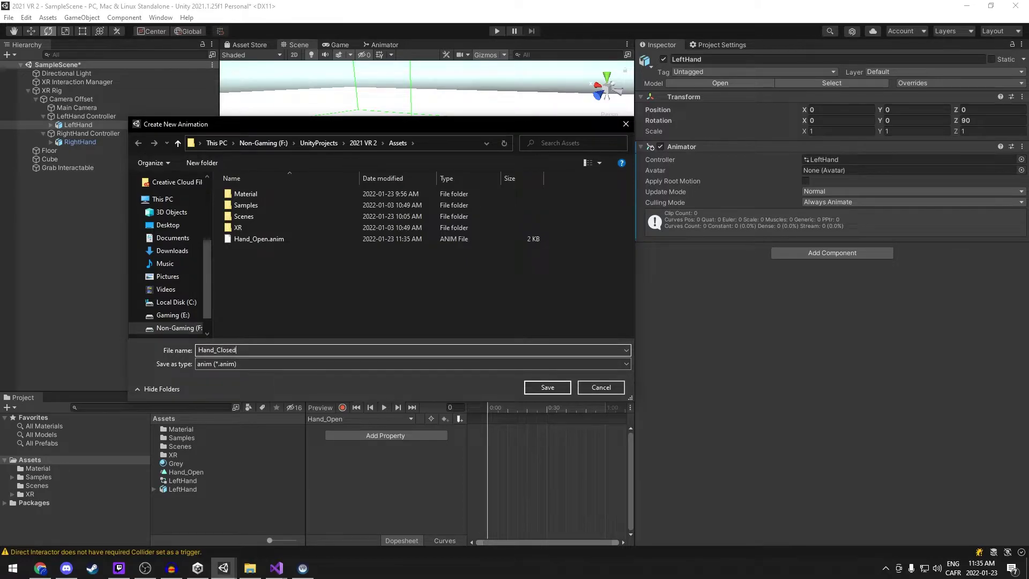
pyautogui.click(546, 388)
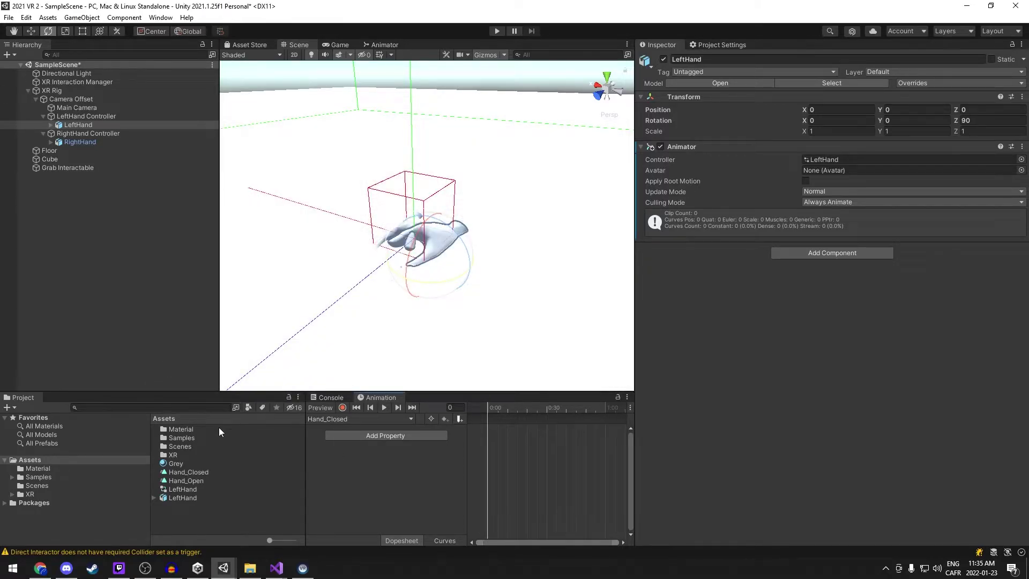
# Rename the LeftHand animator controller asset to Hand
pyautogui.click(184, 489)
pyautogui.rightClick(184, 489)
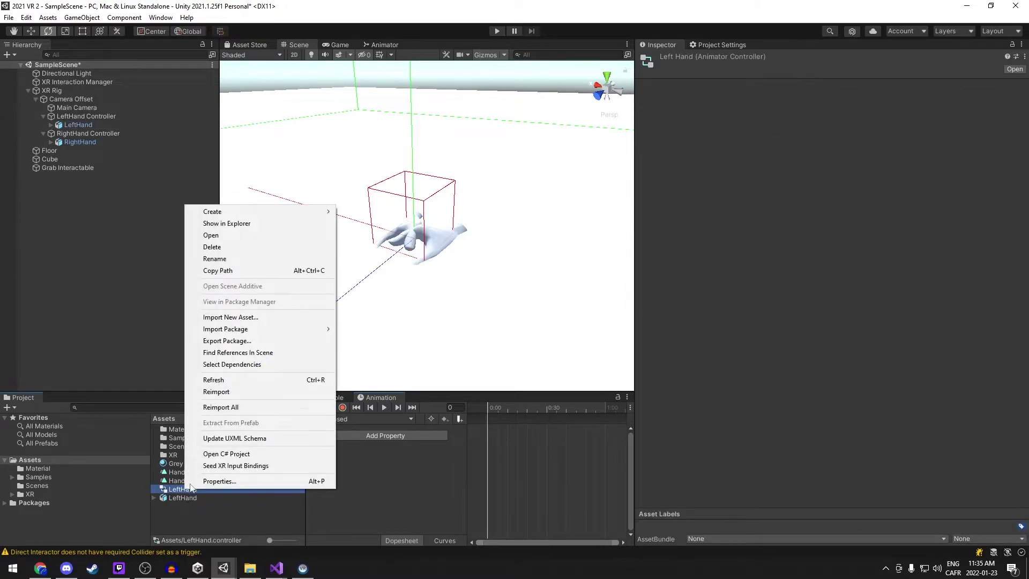
pyautogui.click(248, 265)
pyautogui.write('Hand')
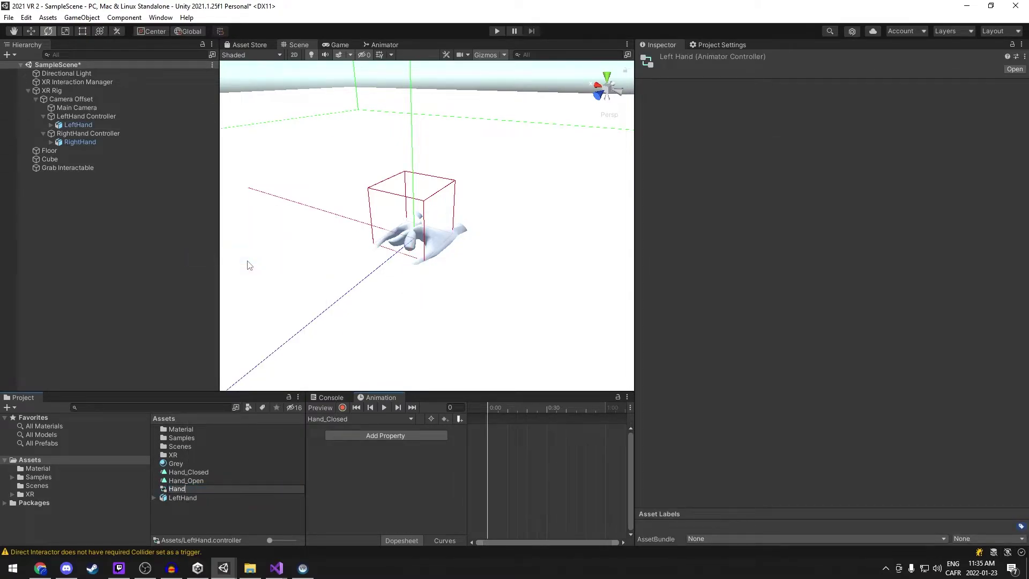
pyautogui.press('Return')
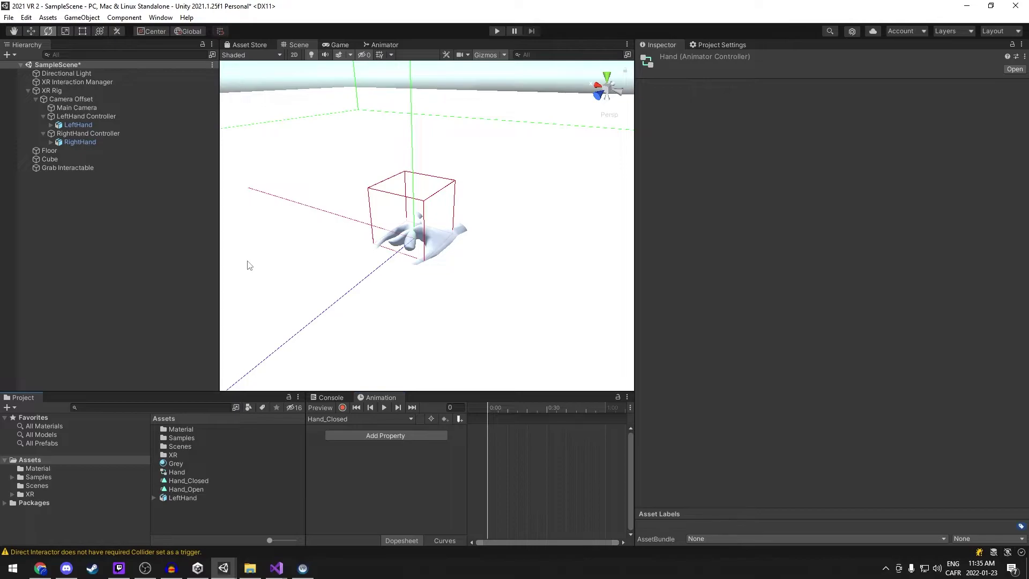
# Open the Animator window showing the Hand controller's state graph
pyautogui.click(380, 45)
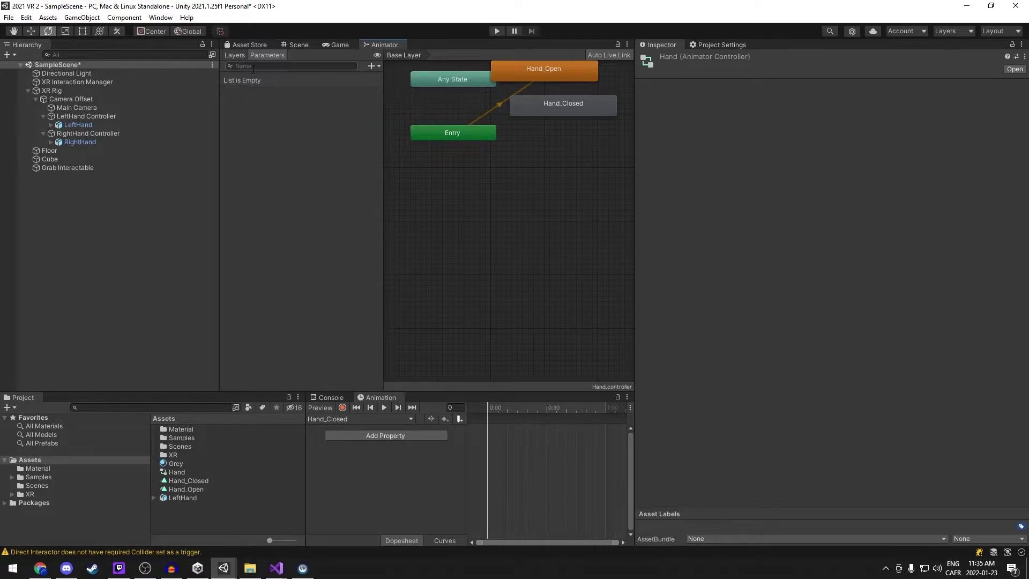
pyautogui.click(157, 19)
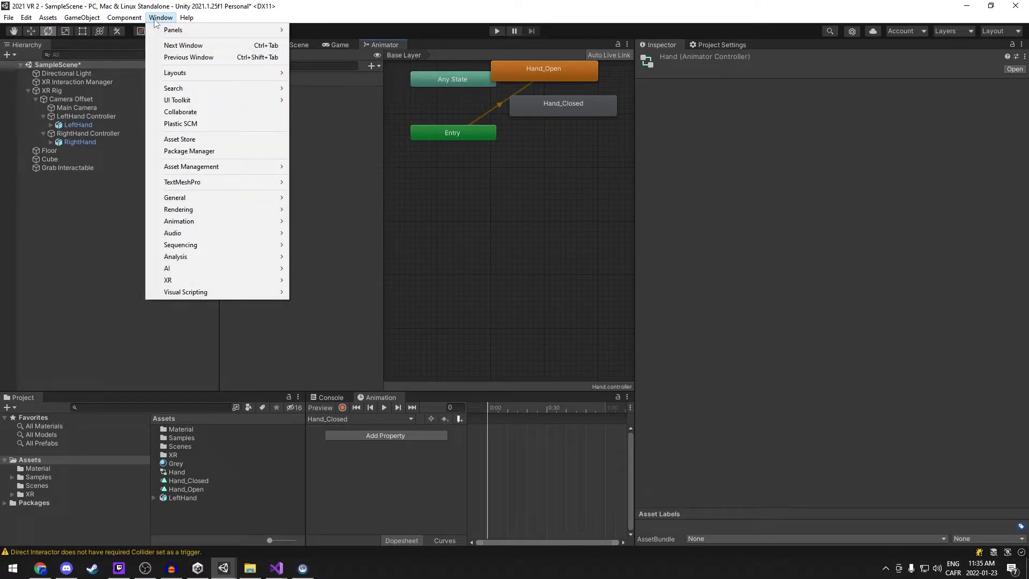
pyautogui.moveTo(212, 222)
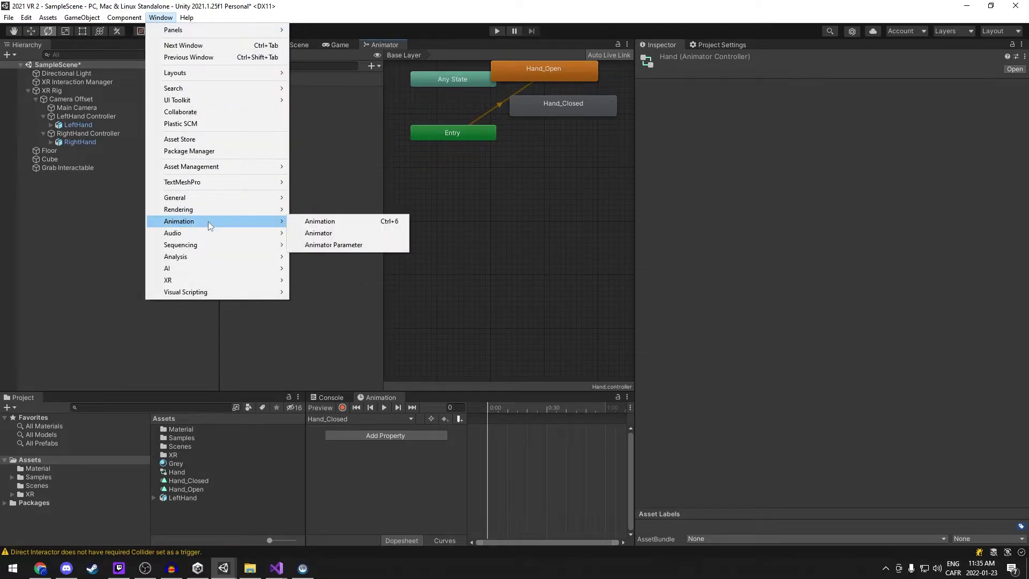
pyautogui.click(318, 233)
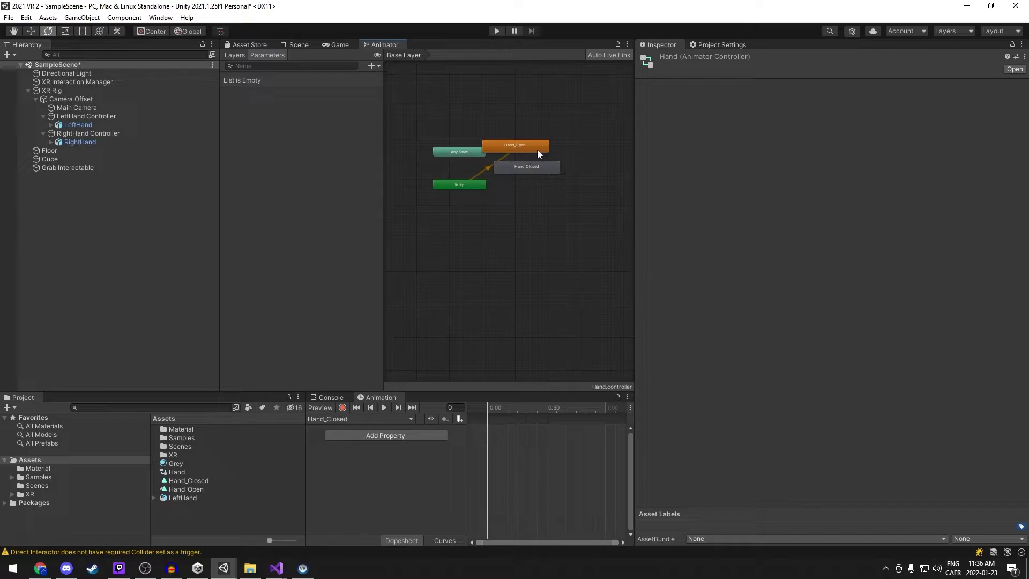
pyautogui.moveTo(569, 127); pyautogui.dragTo(557, 131, button='middle')
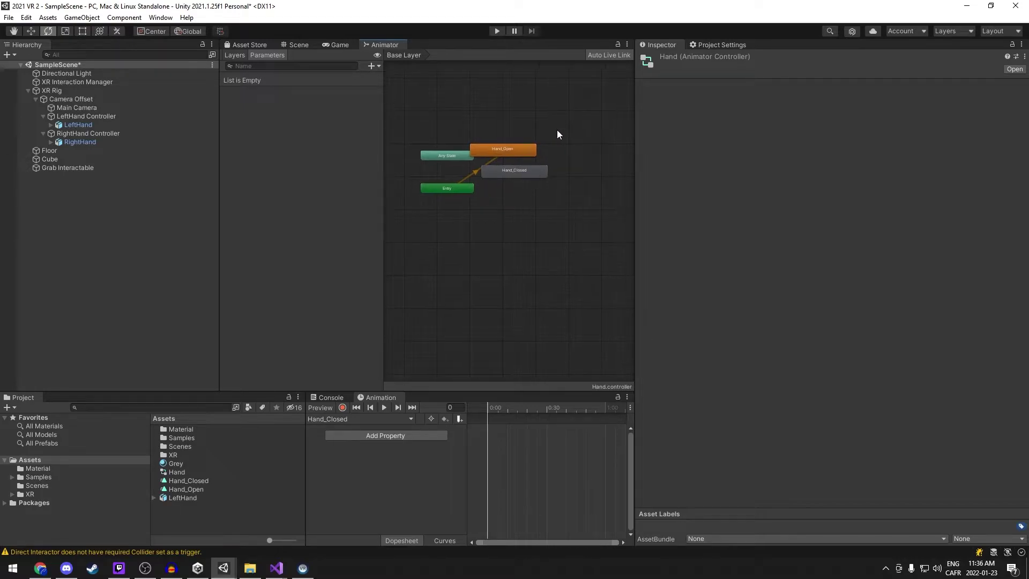
# Delete the Hand_Open and Hand_Closed states from the graph
pyautogui.click(523, 154)
pyautogui.press('Delete')
pyautogui.click(532, 169)
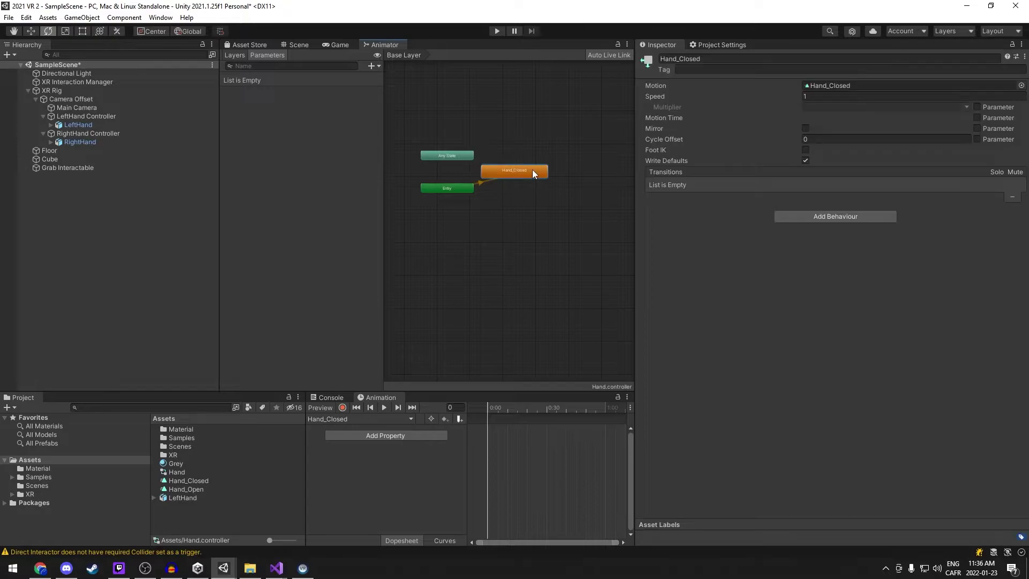
pyautogui.press('Delete')
# Add a state from a new blend tree and name it Hand Tree
pyautogui.rightClick(535, 183)
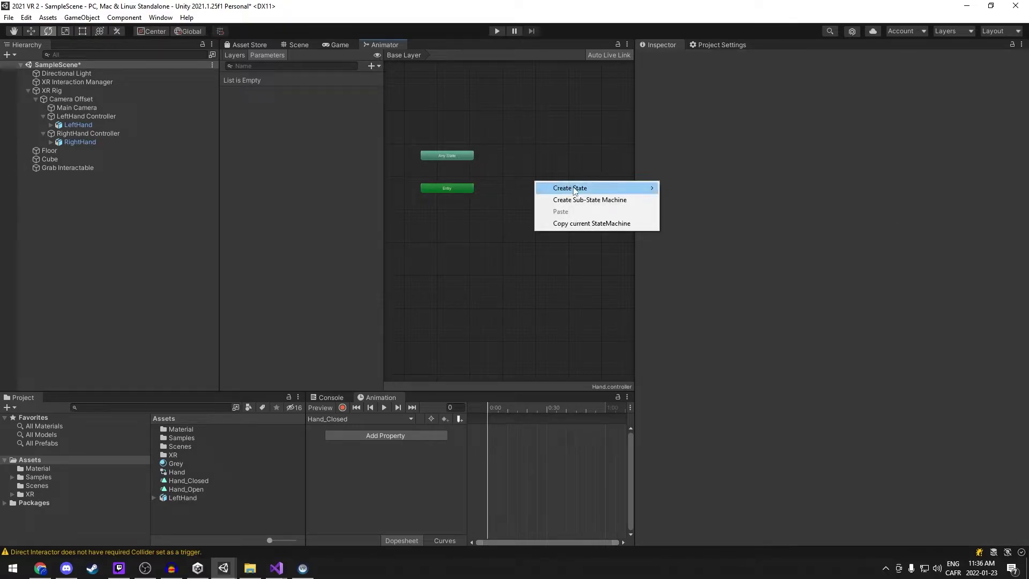
pyautogui.moveTo(576, 190)
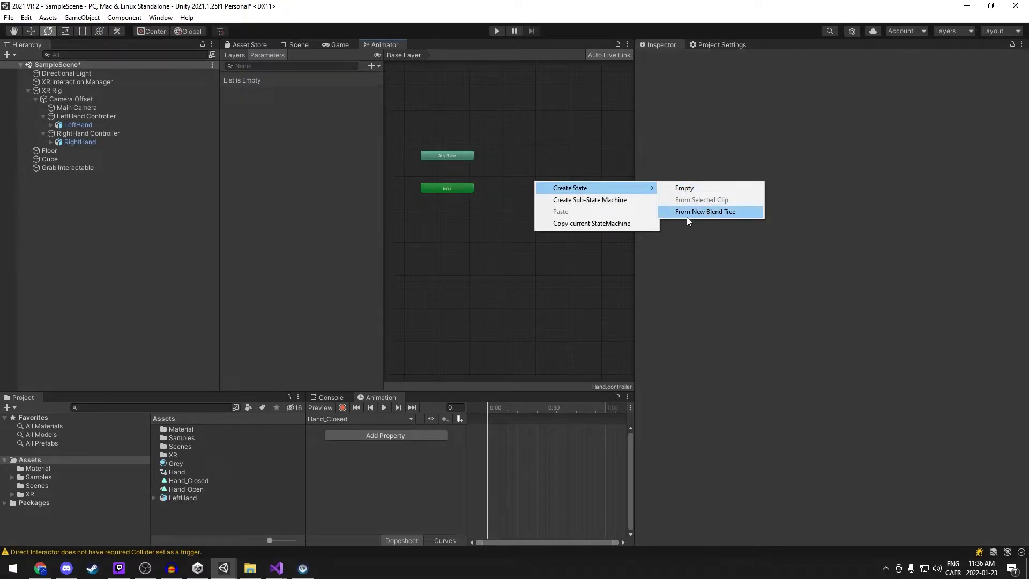
pyautogui.click(718, 212)
pyautogui.click(583, 188)
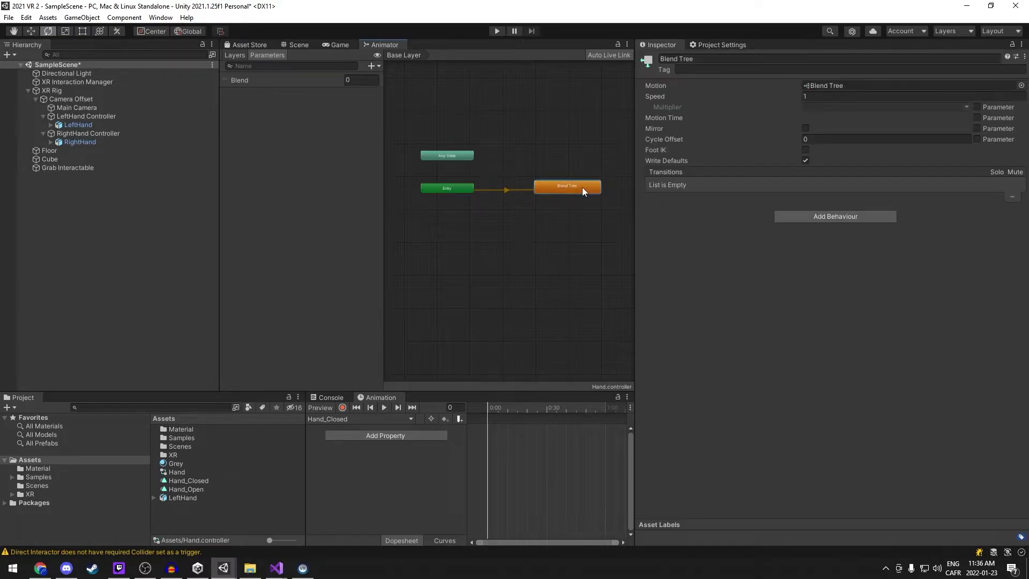
pyautogui.click(712, 58)
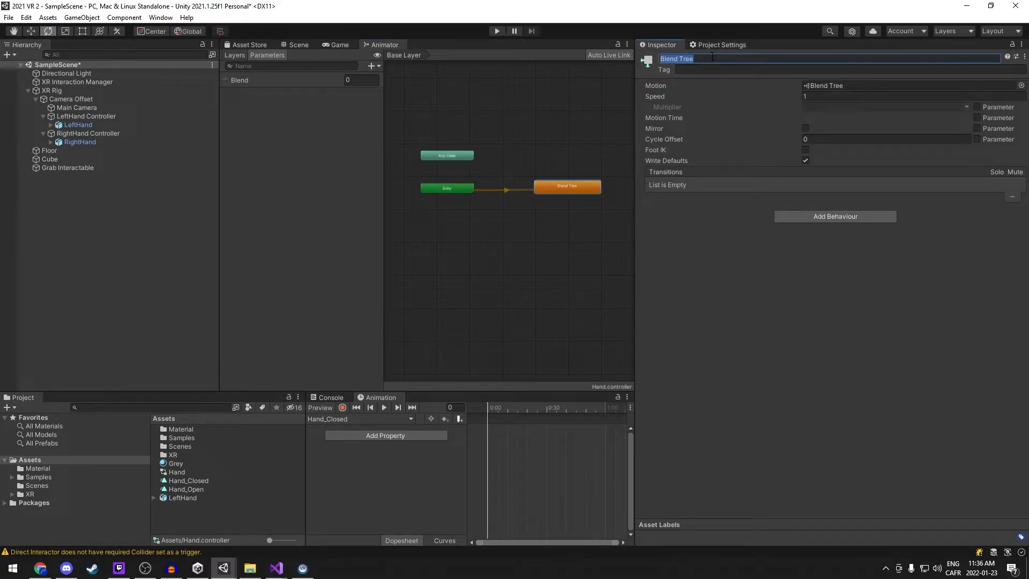
pyautogui.write('Hand Tree')
# Open the Hand Tree blend tree, rename its Blend parameter to Grip, and test it
pyautogui.doubleClick(571, 191)
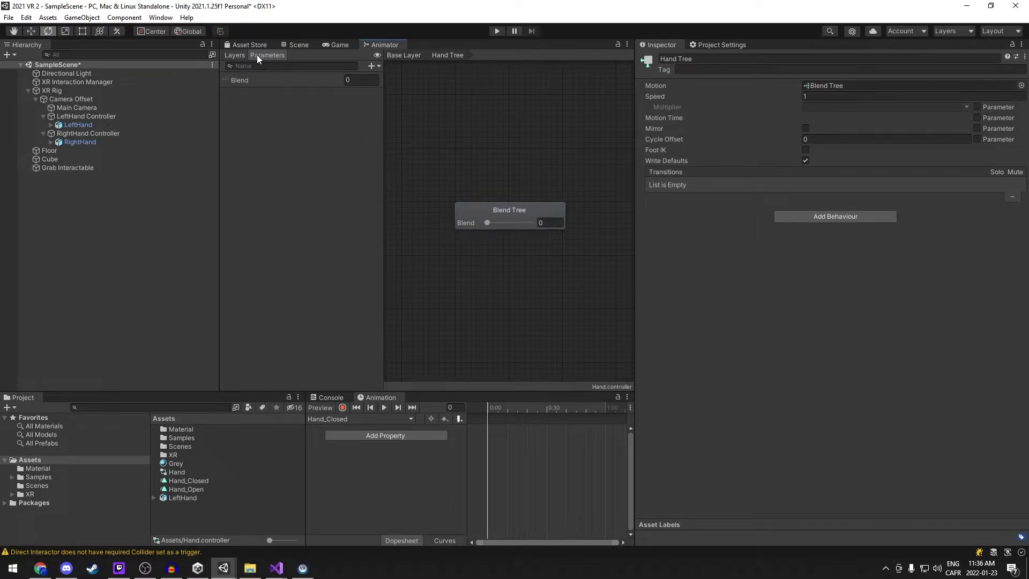
pyautogui.doubleClick(242, 80)
pyautogui.write('Grip')
pyautogui.press('Return')
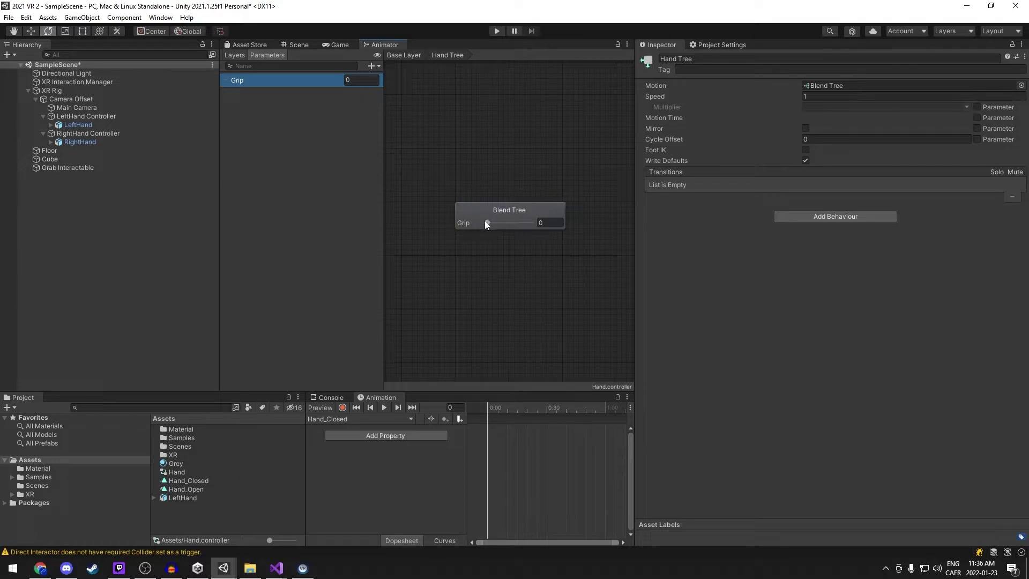
pyautogui.moveTo(480, 221)
pyautogui.mouseDown()
pyautogui.moveTo(536, 227)
pyautogui.moveTo(473, 224)
pyautogui.mouseUp()
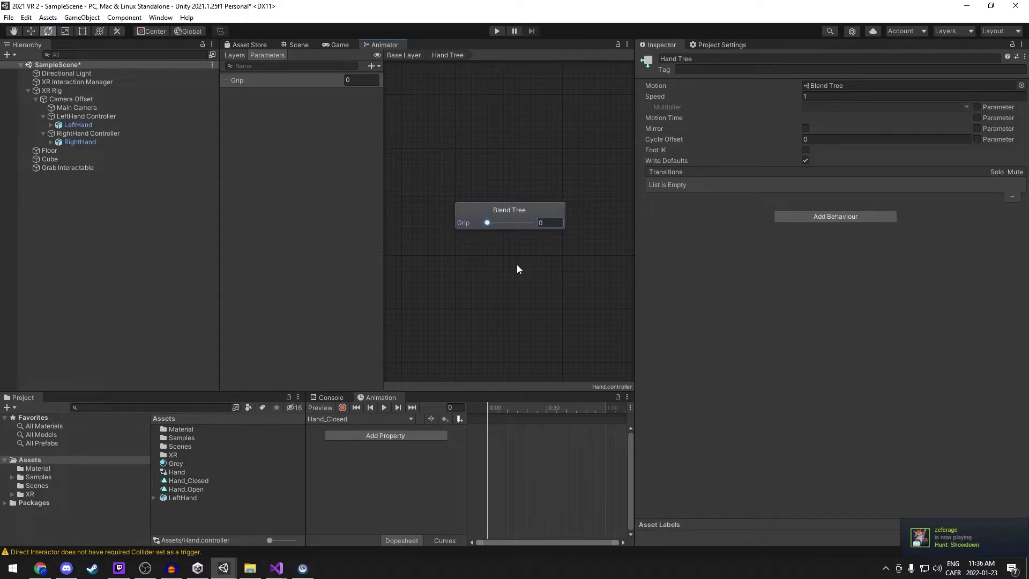
pyautogui.click(491, 210)
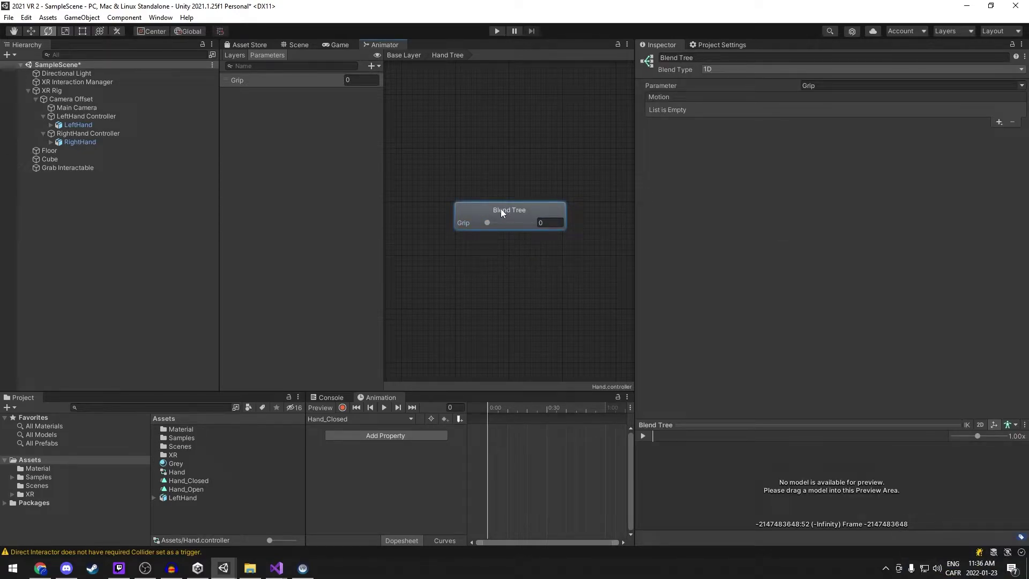
# Add two motion fields to the blend tree holding Hand_Open and Hand_Closed
pyautogui.click(997, 123)
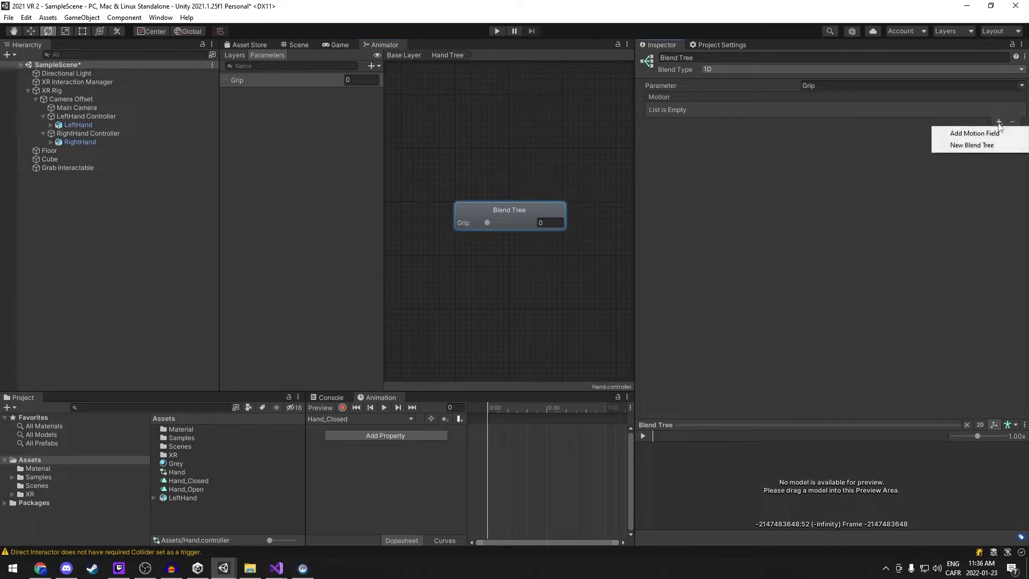
pyautogui.click(995, 131)
pyautogui.click(998, 124)
pyautogui.click(965, 132)
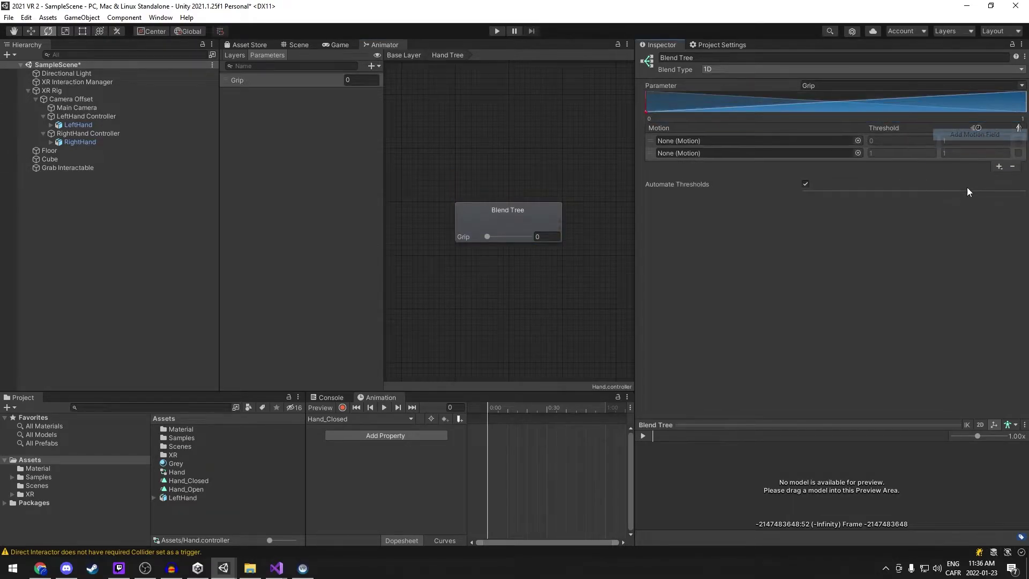
pyautogui.click(857, 145)
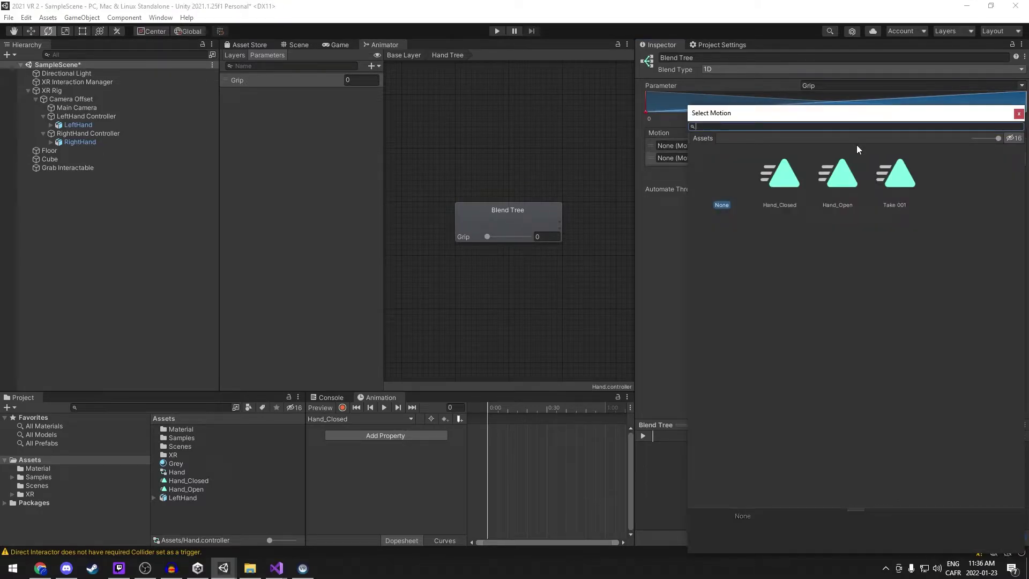
pyautogui.doubleClick(837, 173)
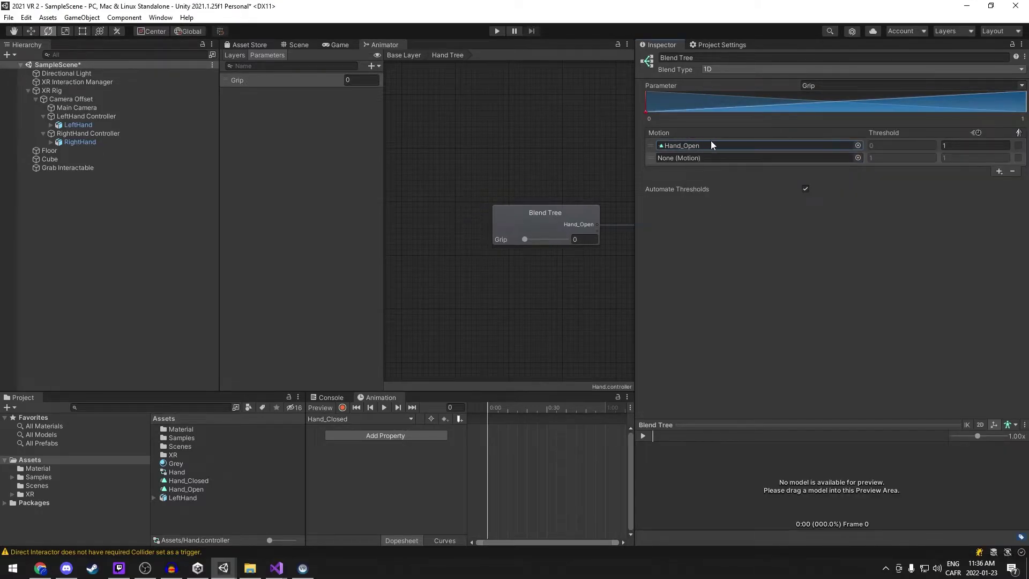
pyautogui.click(858, 157)
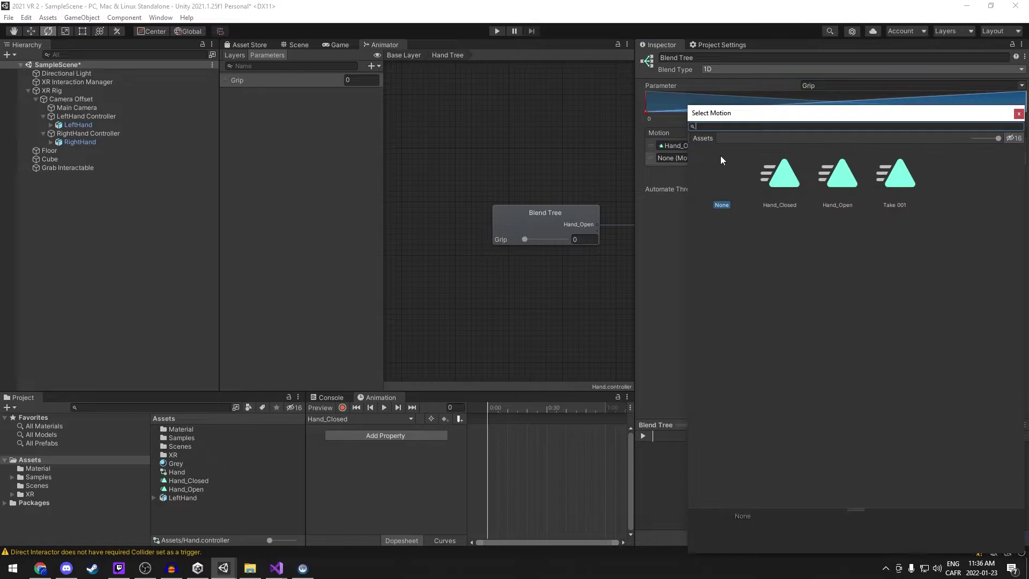
pyautogui.doubleClick(782, 177)
# Preview a Grip blend around 0.61, then return to the Scene view
pyautogui.click(541, 210)
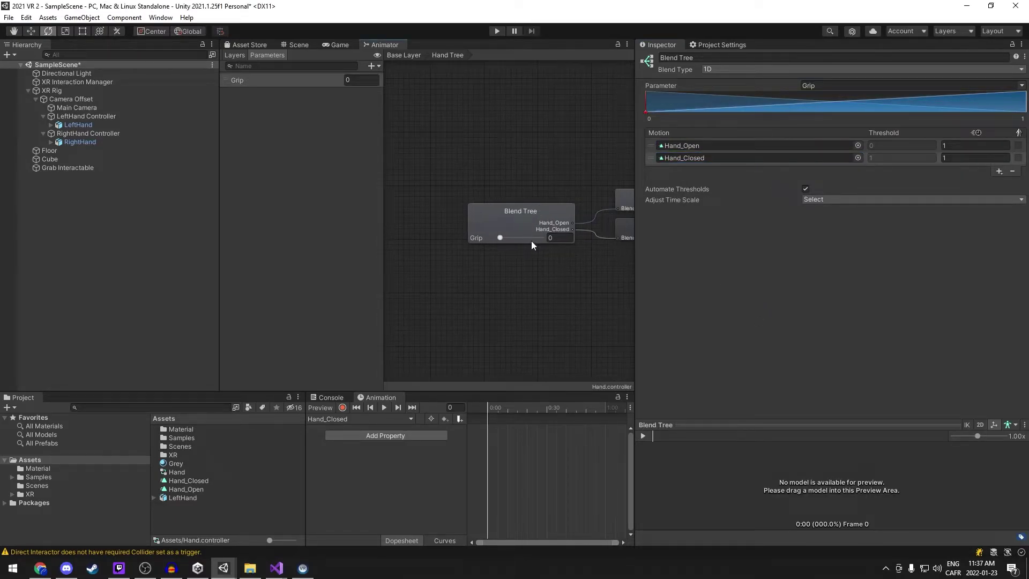
pyautogui.moveTo(499, 240)
pyautogui.mouseDown()
pyautogui.moveTo(551, 237)
pyautogui.moveTo(501, 238)
pyautogui.mouseUp()
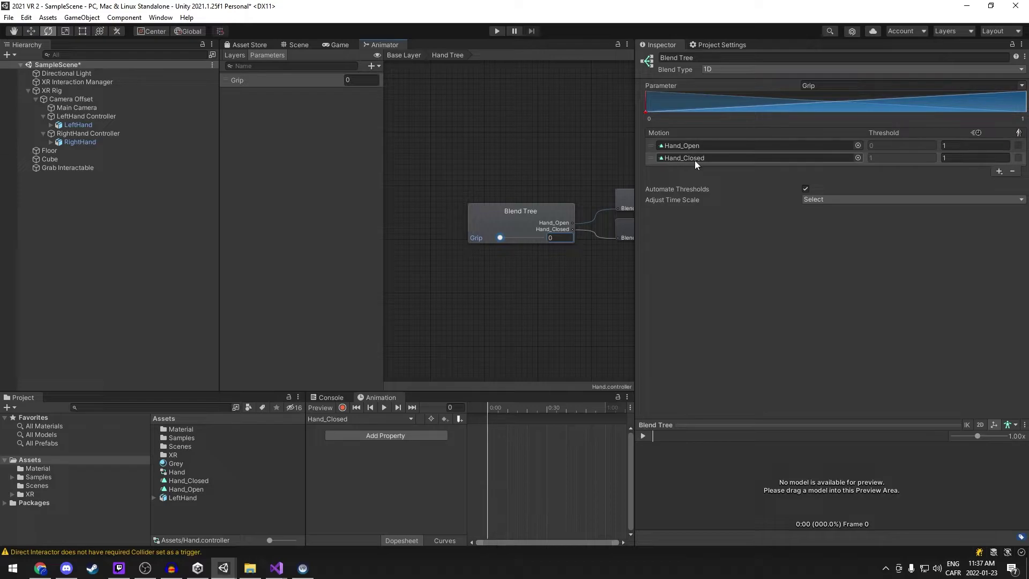
pyautogui.click(296, 45)
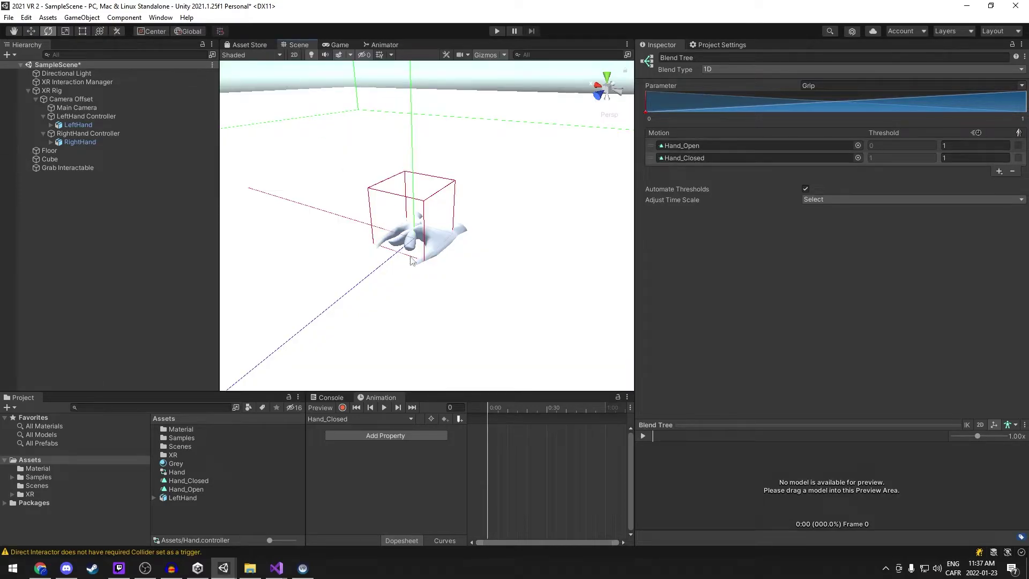
# Hide the floor plane by deactivating it
pyautogui.click(528, 82)
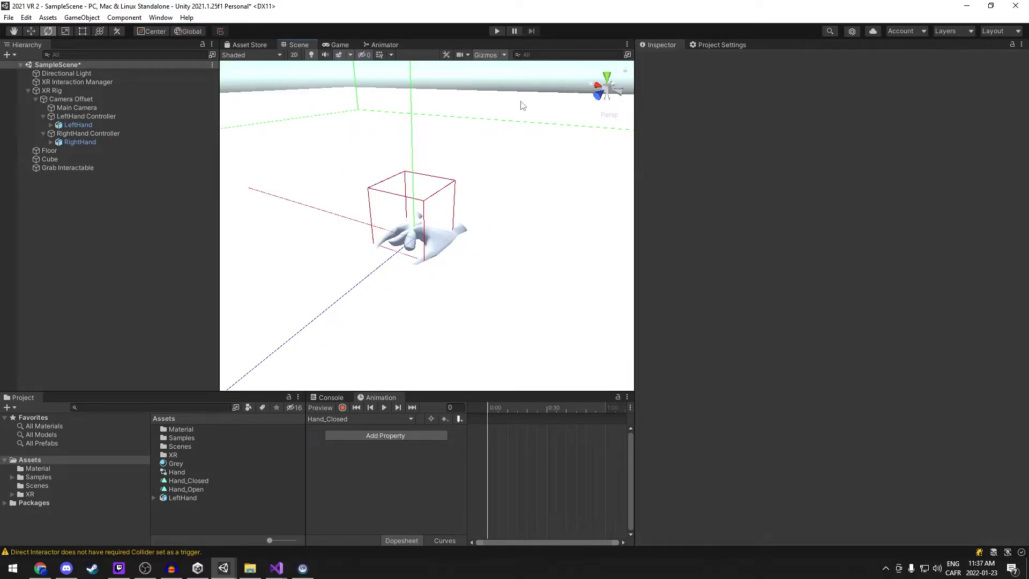
pyautogui.click(504, 158)
pyautogui.click(664, 59)
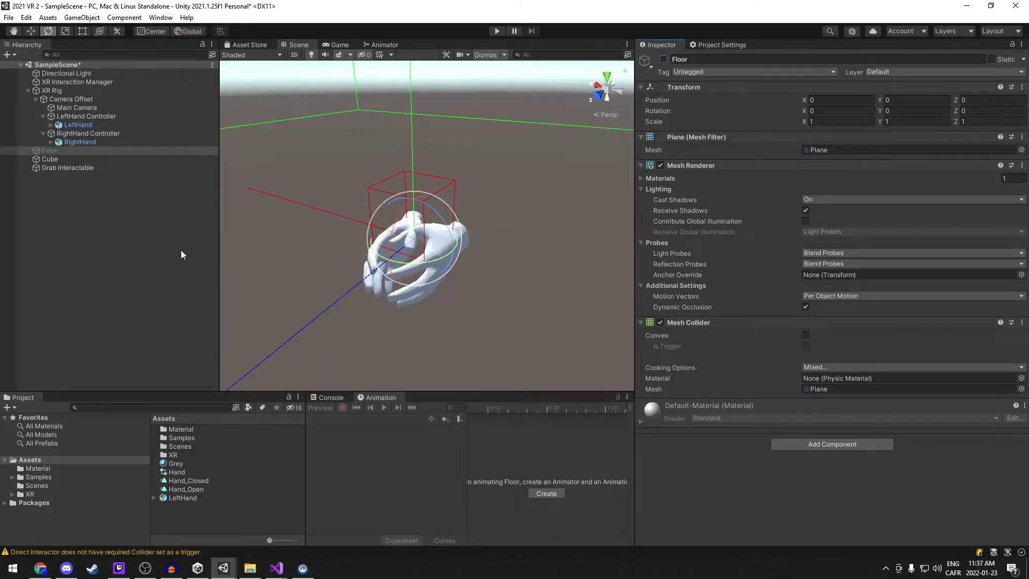
pyautogui.moveTo(370, 214)
pyautogui.keyDown('alt'); pyautogui.mouseDown()
pyautogui.moveTo(381, 201)
pyautogui.moveTo(361, 218)
pyautogui.mouseUp(); pyautogui.keyUp('alt')
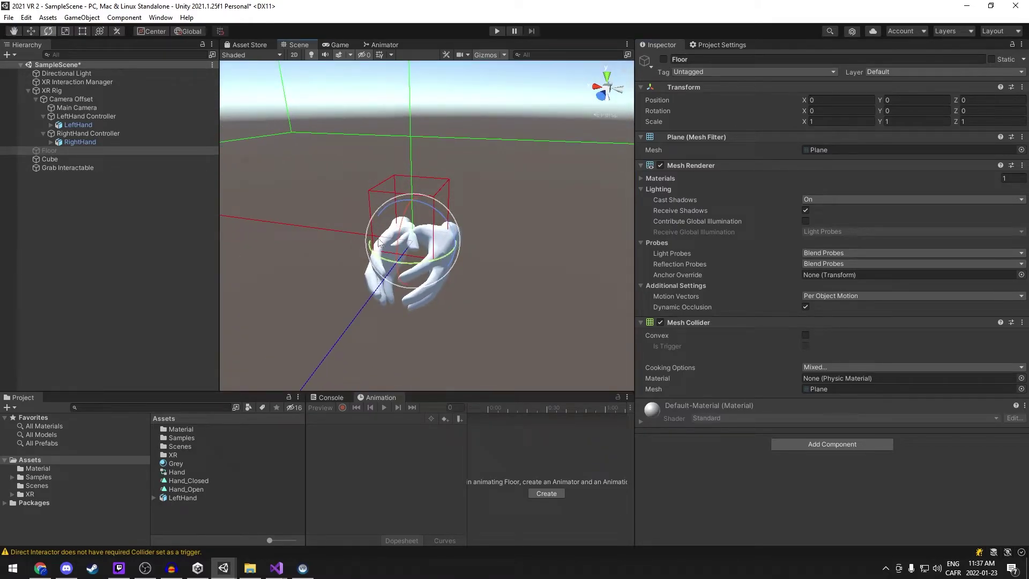
# Load LeftHand's Hand_Closed clip in the Animation window and start recording
pyautogui.click(100, 124)
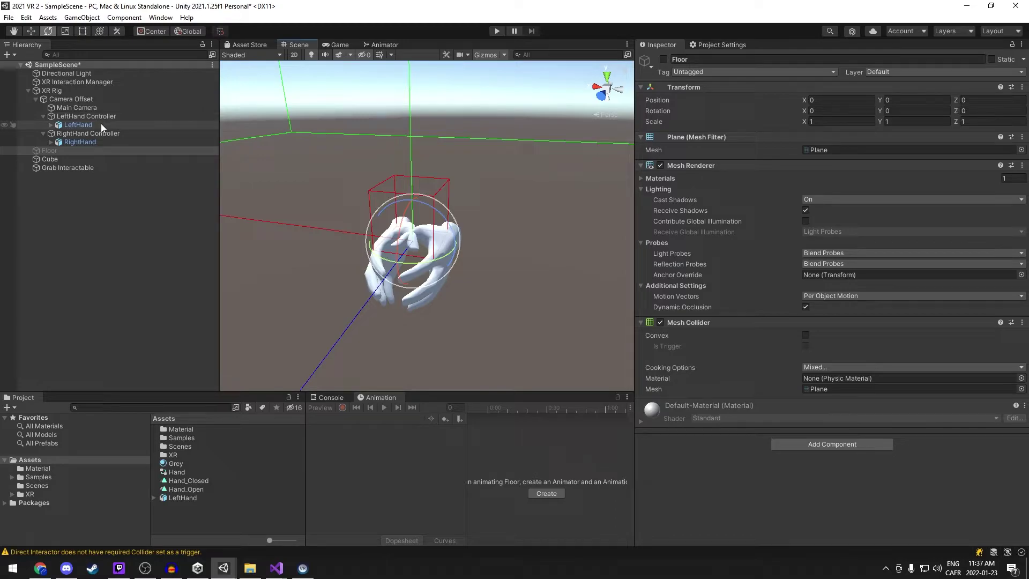
pyautogui.keyDown('alt'); pyautogui.moveTo(378, 191); pyautogui.dragTo(384, 189); pyautogui.keyUp('alt')
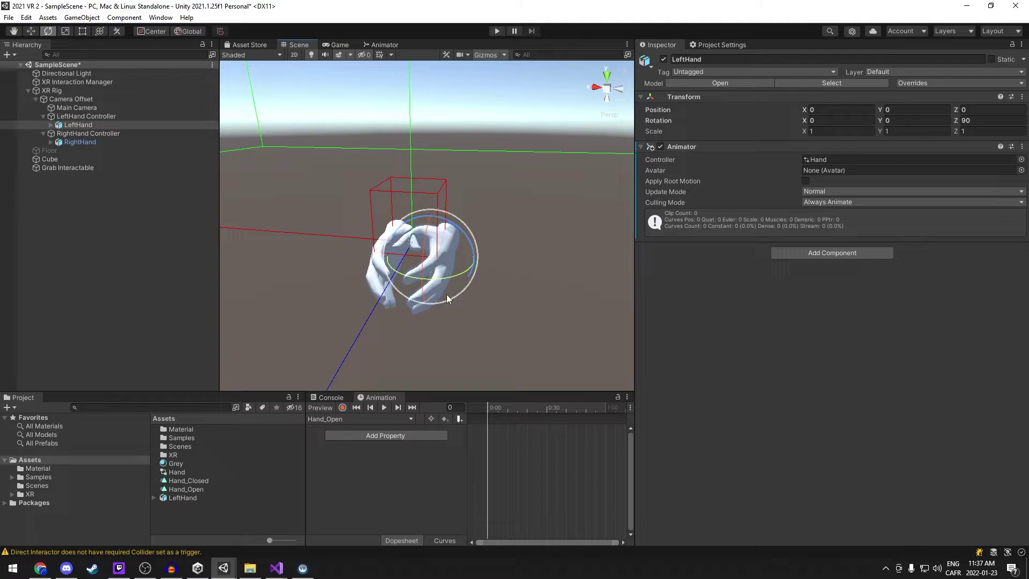
pyautogui.click(362, 417)
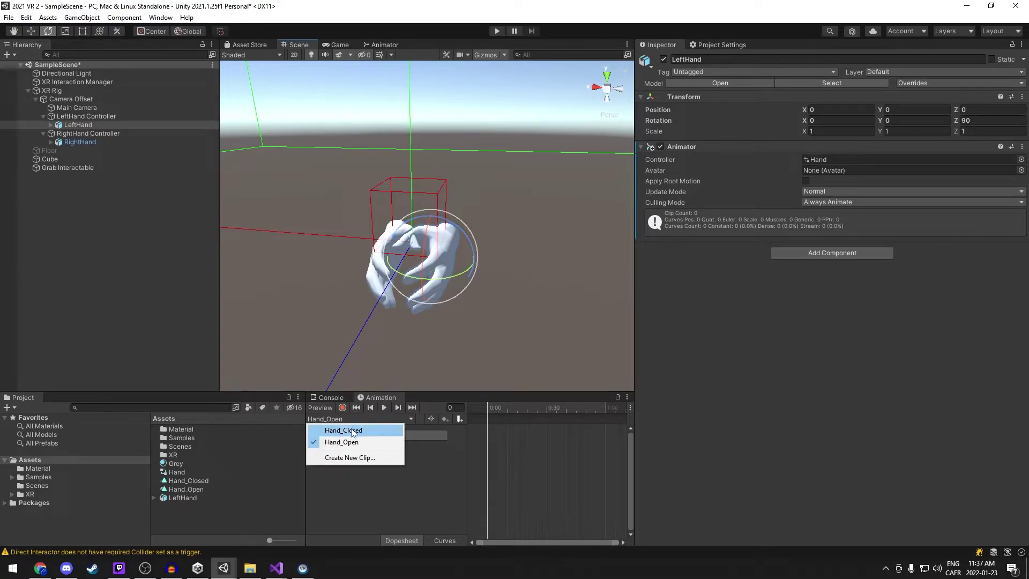
pyautogui.click(352, 431)
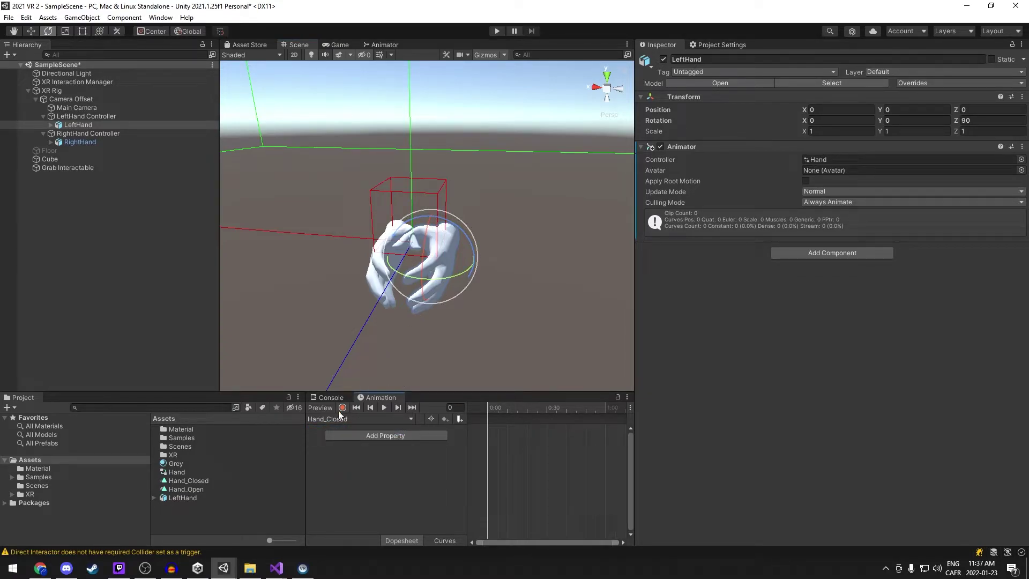
pyautogui.click(342, 409)
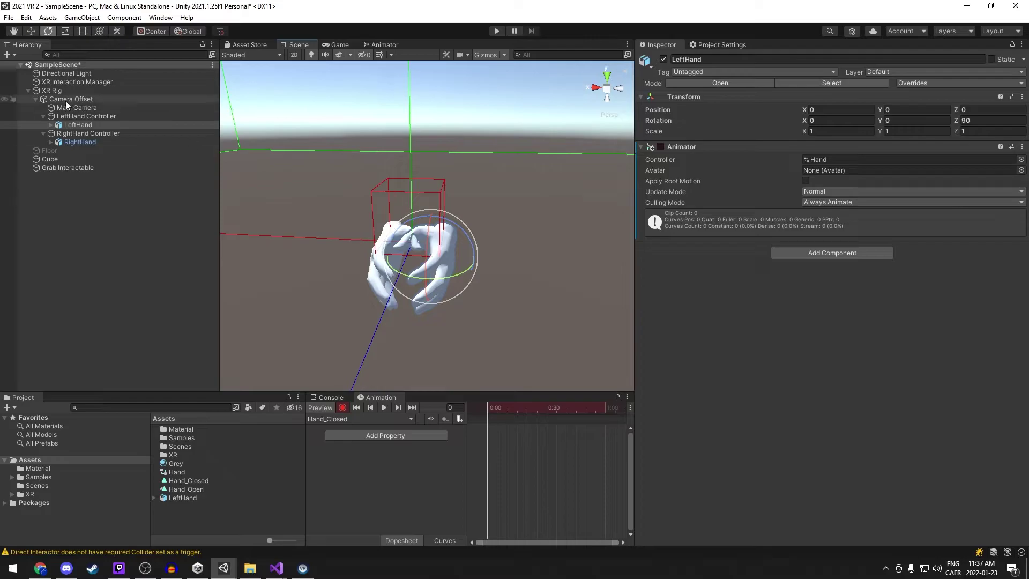
# Curl the left index finger by rotating the hands:b_l_index1, index2 and index3 bones toward the palm
pyautogui.keyDown('alt'); pyautogui.click(51, 124); pyautogui.keyUp('alt')
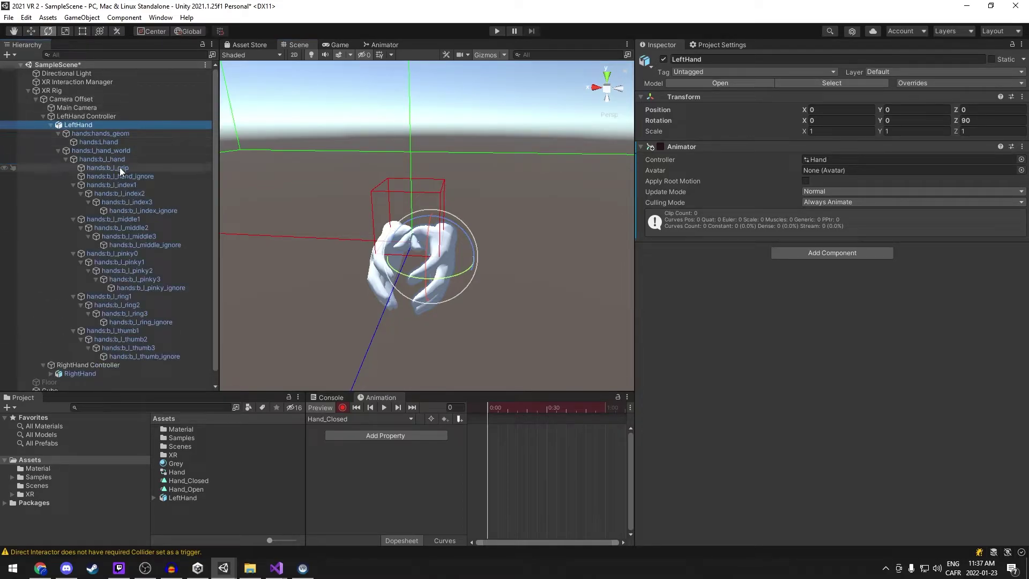
pyautogui.click(117, 185)
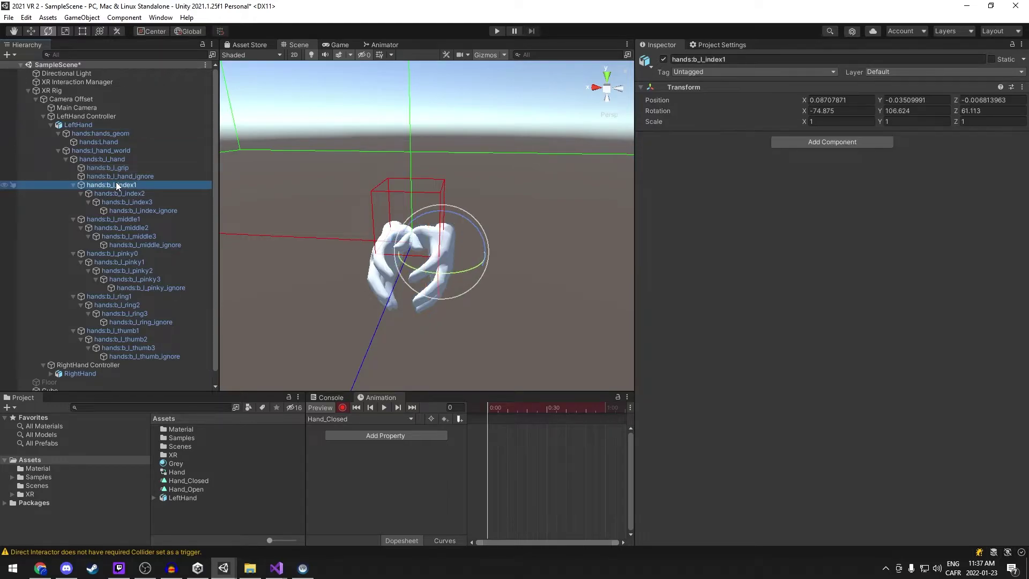
pyautogui.moveTo(466, 266); pyautogui.dragTo(452, 268)
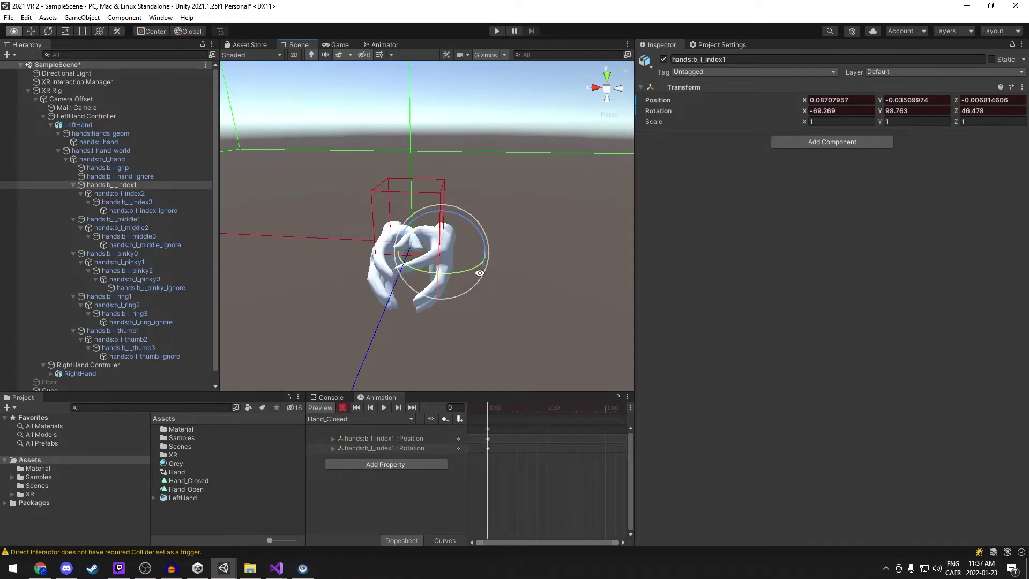
pyautogui.keyDown('alt'); pyautogui.moveTo(483, 327); pyautogui.dragTo(488, 375); pyautogui.keyUp('alt')
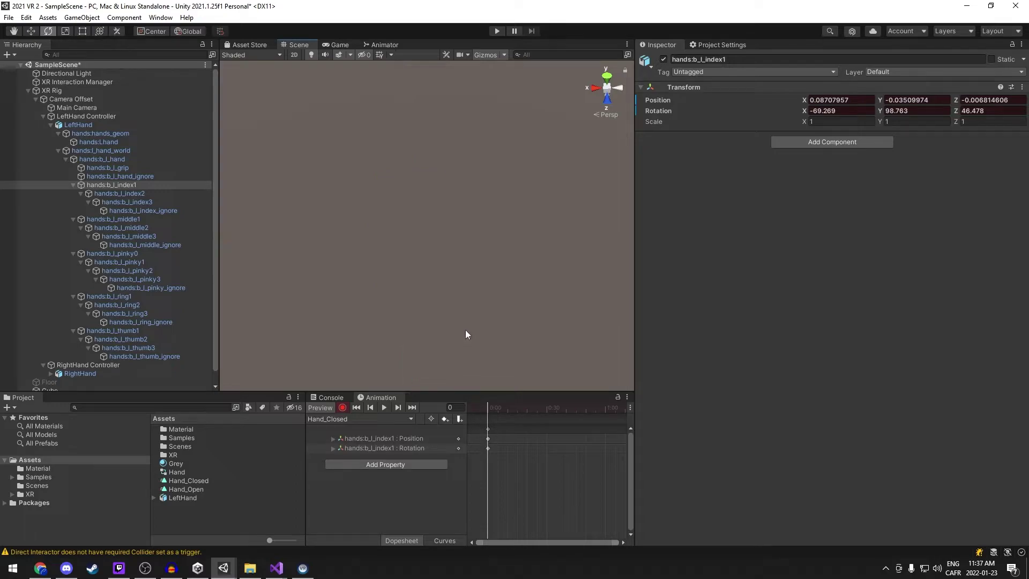
pyautogui.scroll(10, 465, 327)
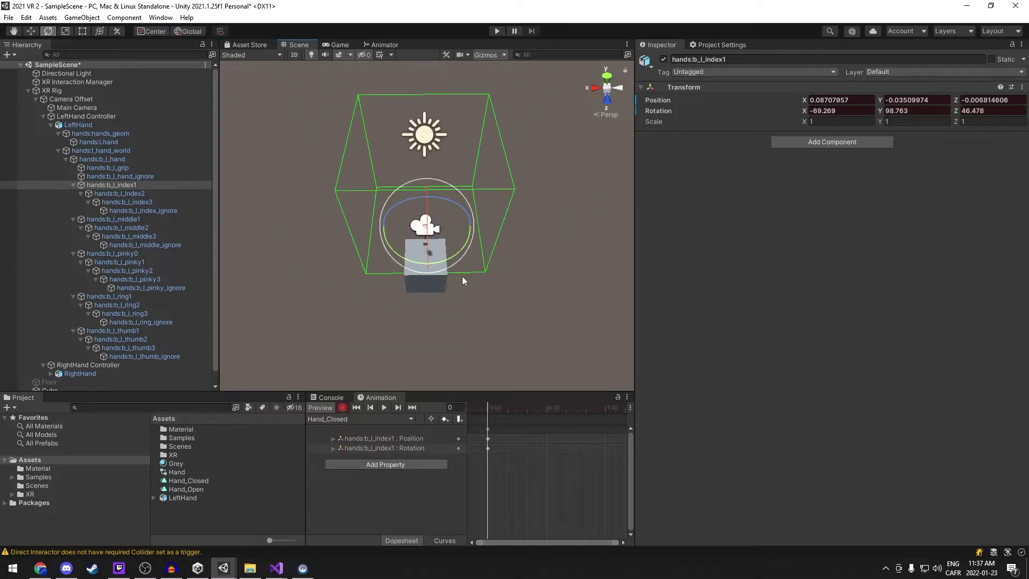
pyautogui.keyDown('alt'); pyautogui.moveTo(461, 276); pyautogui.dragTo(616, 252, button='right'); pyautogui.keyUp('alt')
pyautogui.press('e')
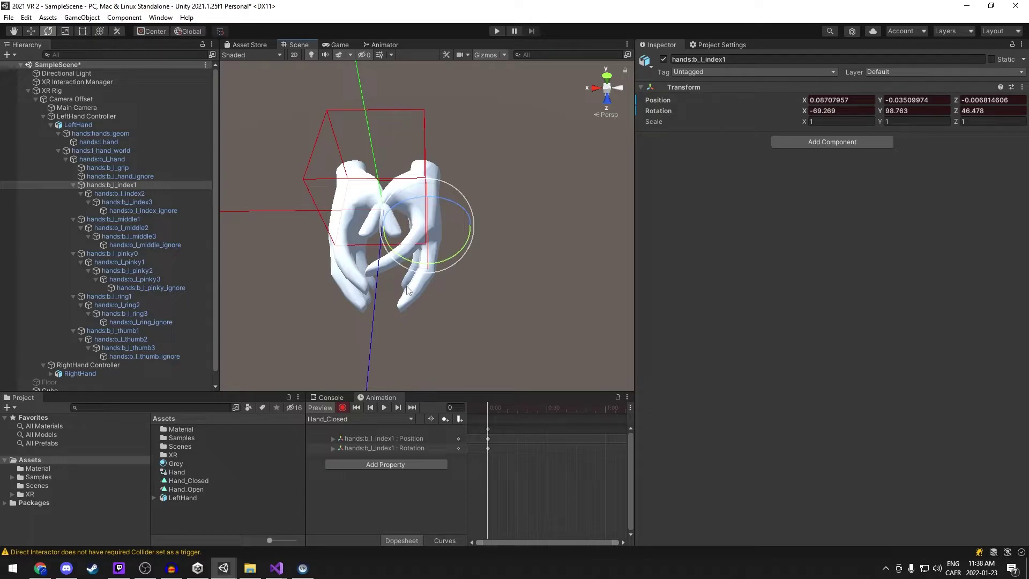
pyautogui.moveTo(449, 259); pyautogui.dragTo(333, 275)
pyautogui.click(138, 193)
pyautogui.click(146, 201)
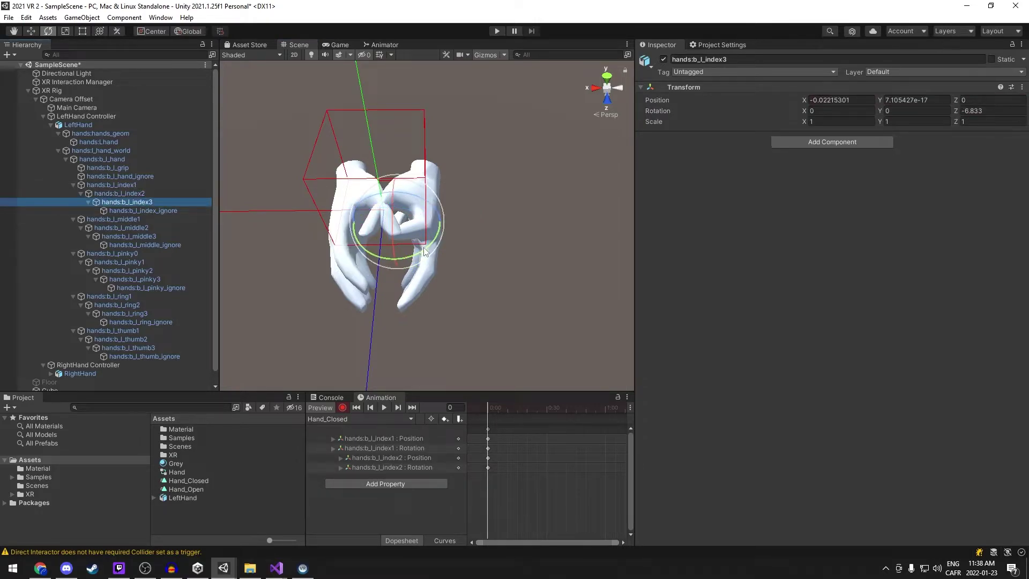
pyautogui.moveTo(425, 246); pyautogui.dragTo(387, 256)
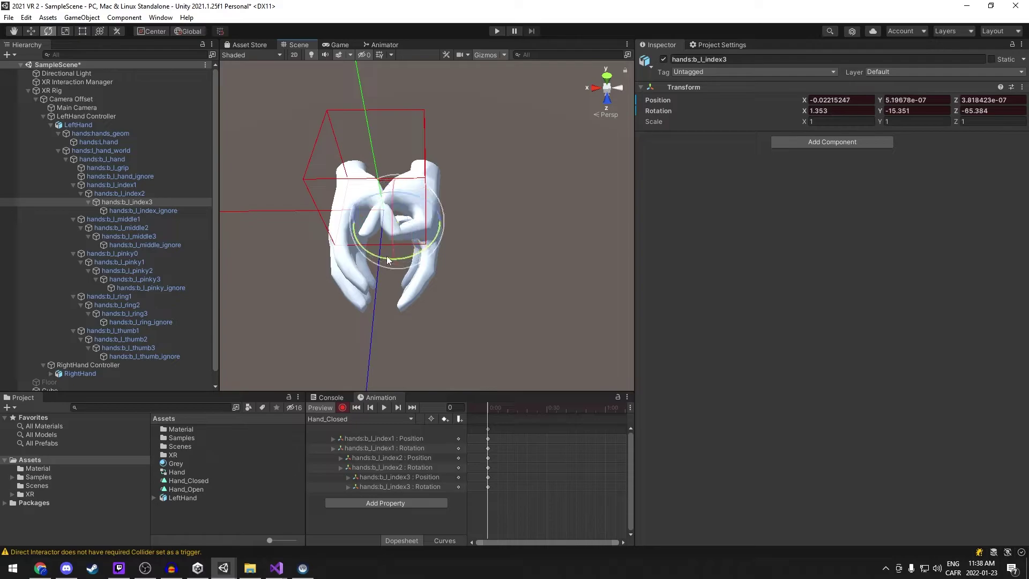
# Bend the middle finger's base bone and step through the middle and pinky0–pinky3 bones
pyautogui.click(133, 219)
pyautogui.moveTo(467, 259); pyautogui.dragTo(370, 281)
pyautogui.click(134, 227)
pyautogui.click(134, 236)
pyautogui.click(114, 254)
pyautogui.click(124, 262)
pyautogui.click(126, 270)
pyautogui.click(135, 279)
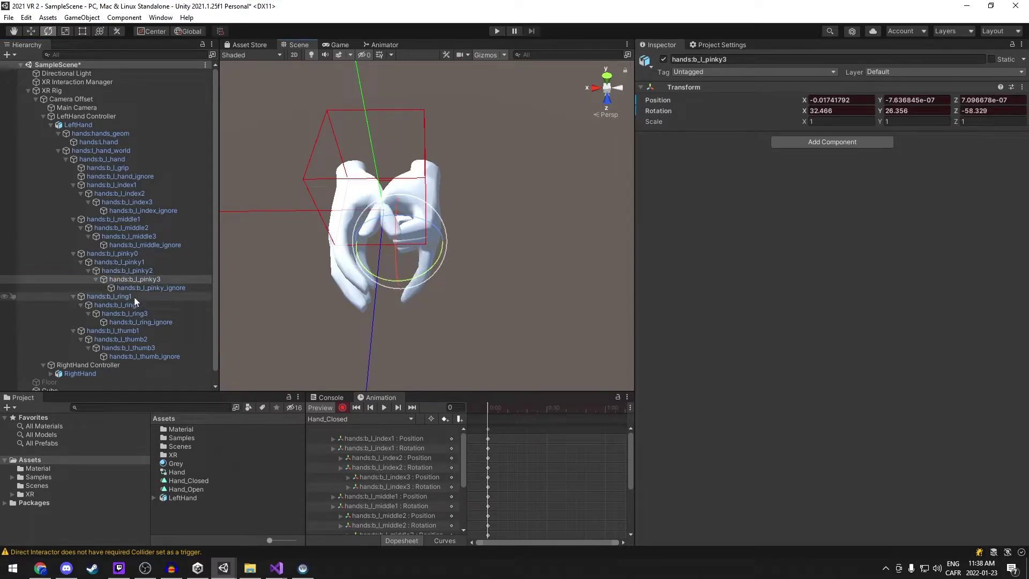
# Bend the ring finger's base bone, then select the thumb1 bone and view it from around the thumb
pyautogui.click(134, 298)
pyautogui.moveTo(472, 257); pyautogui.dragTo(364, 278)
pyautogui.click(117, 305)
pyautogui.click(134, 313)
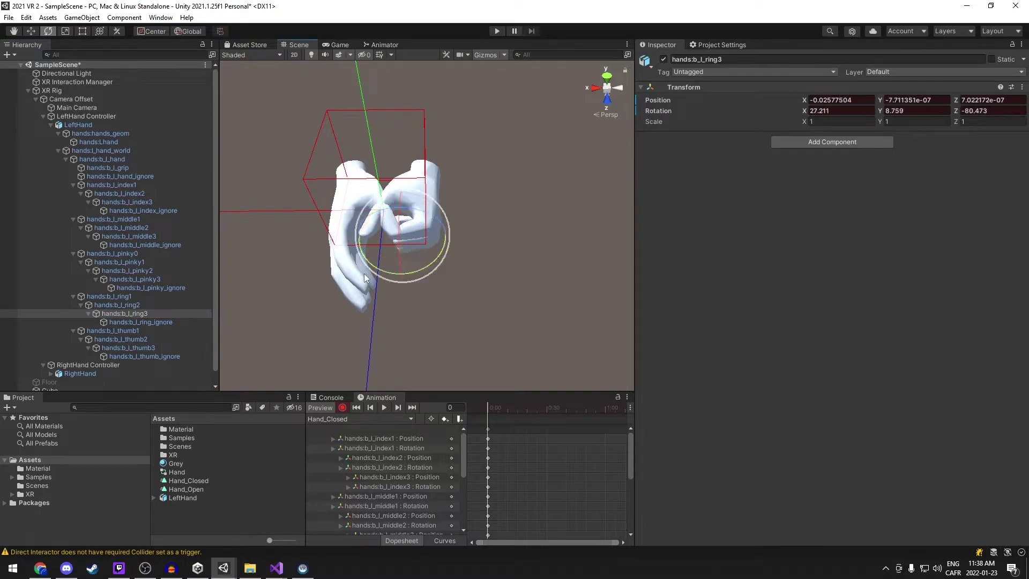
pyautogui.click(128, 331)
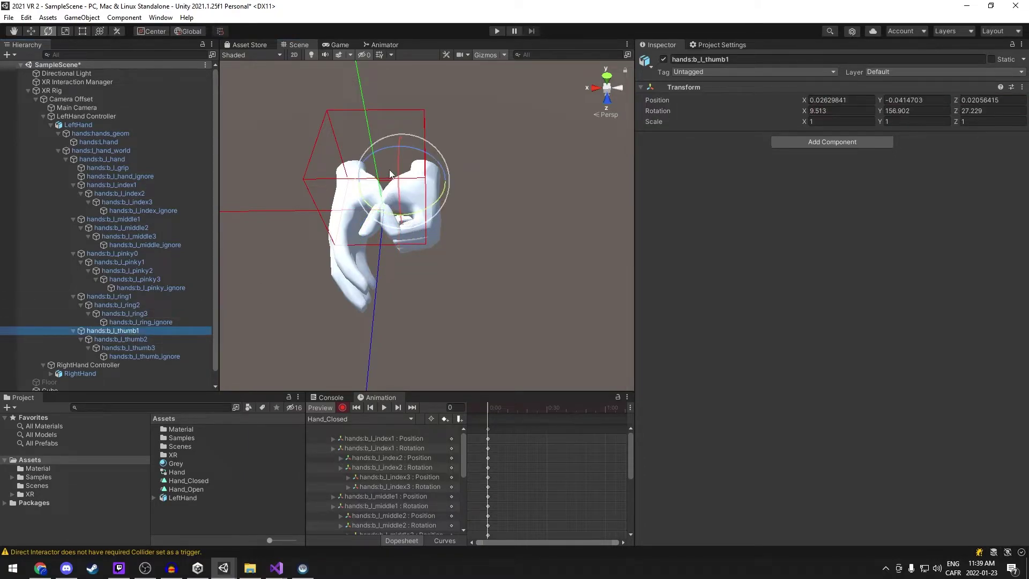
pyautogui.keyDown('alt'); pyautogui.moveTo(378, 247); pyautogui.dragTo(316, 242); pyautogui.keyUp('alt')
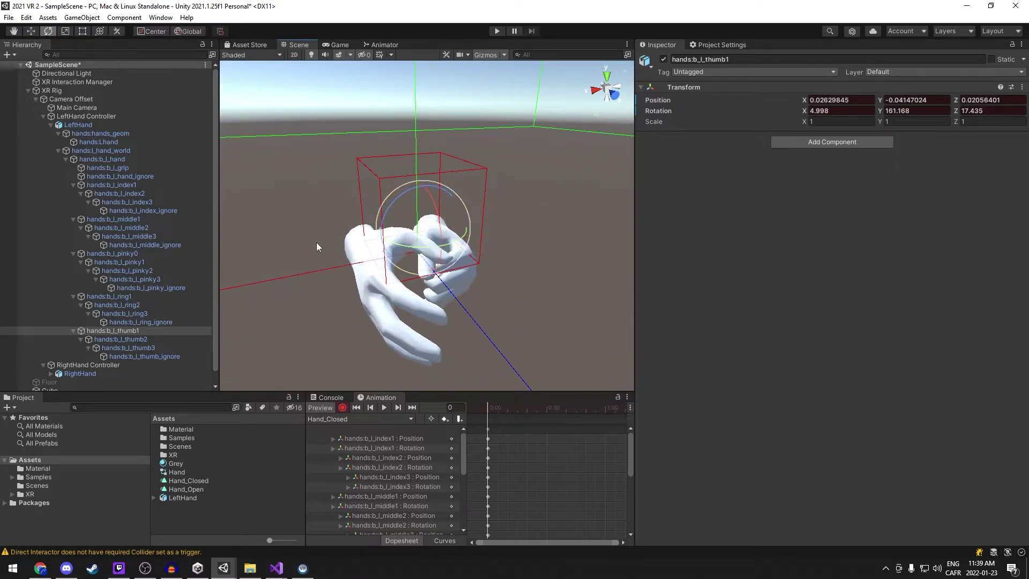
# Bend the thumb2 and thumb3 bones inward toward the palm
pyautogui.click(128, 340)
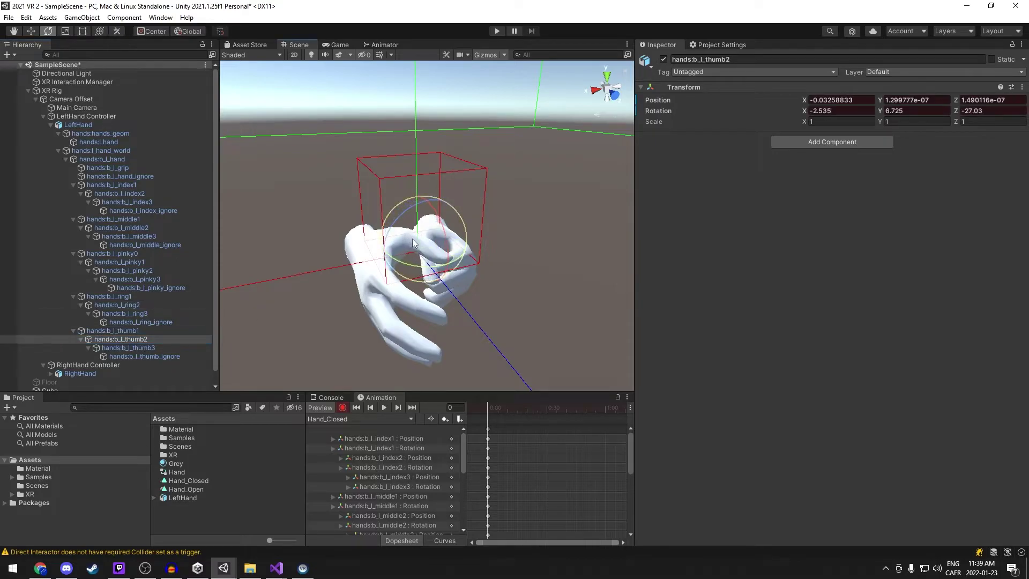
pyautogui.moveTo(413, 239); pyautogui.dragTo(418, 272)
pyautogui.click(136, 348)
pyautogui.keyDown('alt'); pyautogui.moveTo(588, 239); pyautogui.dragTo(489, 134); pyautogui.keyUp('alt')
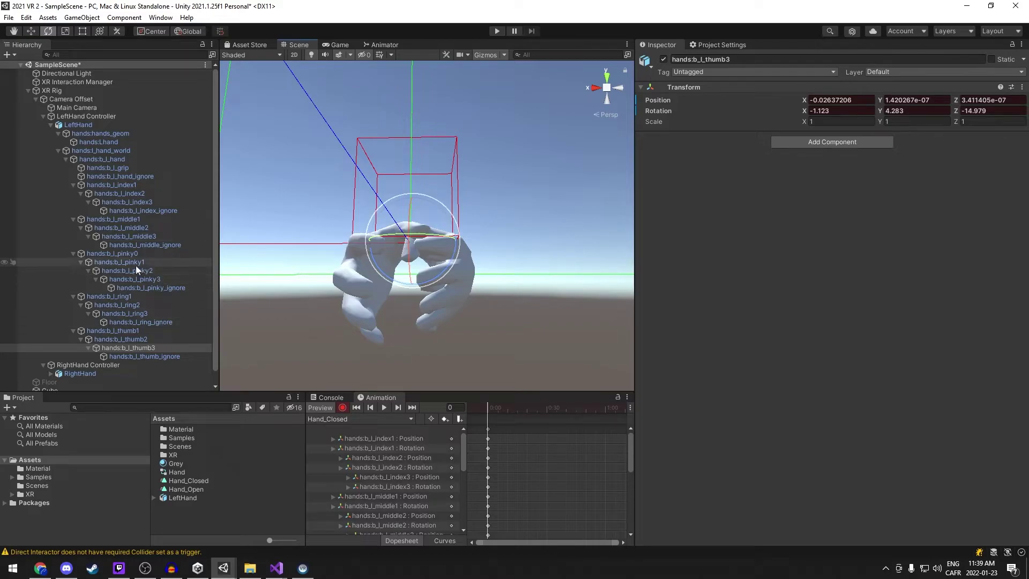
# Rotate the middle1, ring1 and pinky1 base bones toward the fist
pyautogui.click(136, 203)
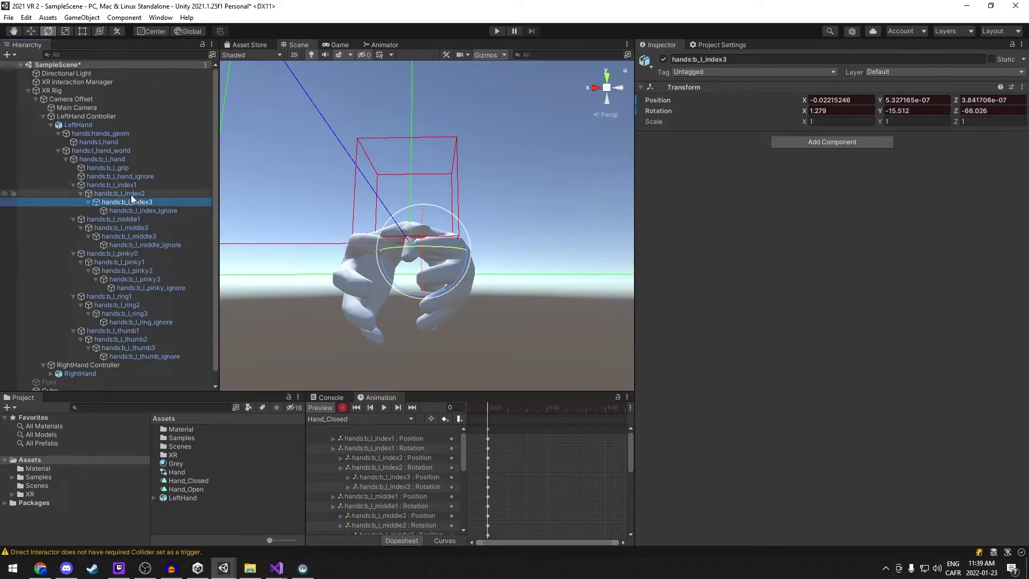
pyautogui.click(131, 220)
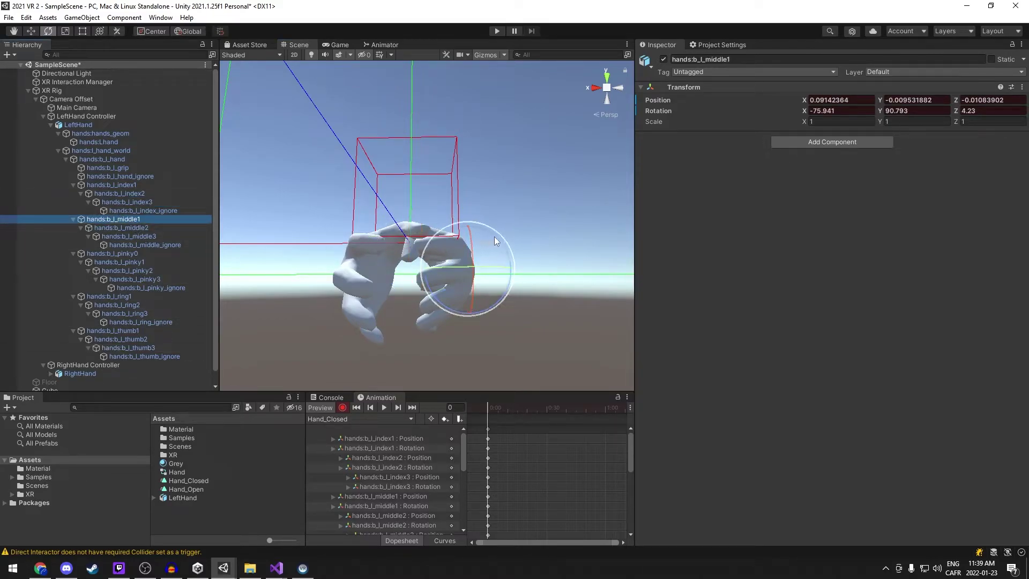
pyautogui.moveTo(494, 236)
pyautogui.mouseDown()
pyautogui.moveTo(503, 242)
pyautogui.moveTo(491, 245)
pyautogui.mouseUp()
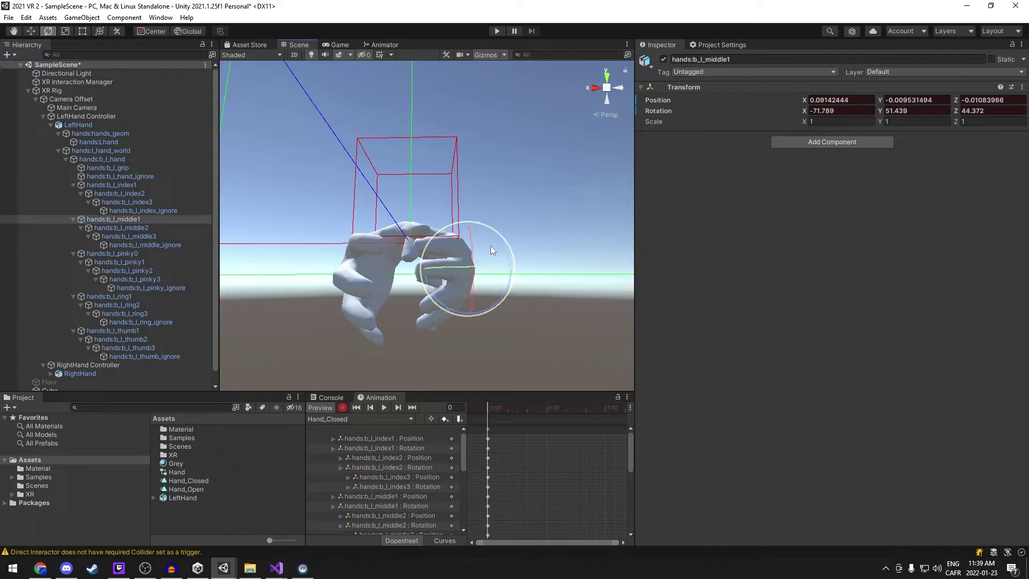
pyautogui.click(137, 261)
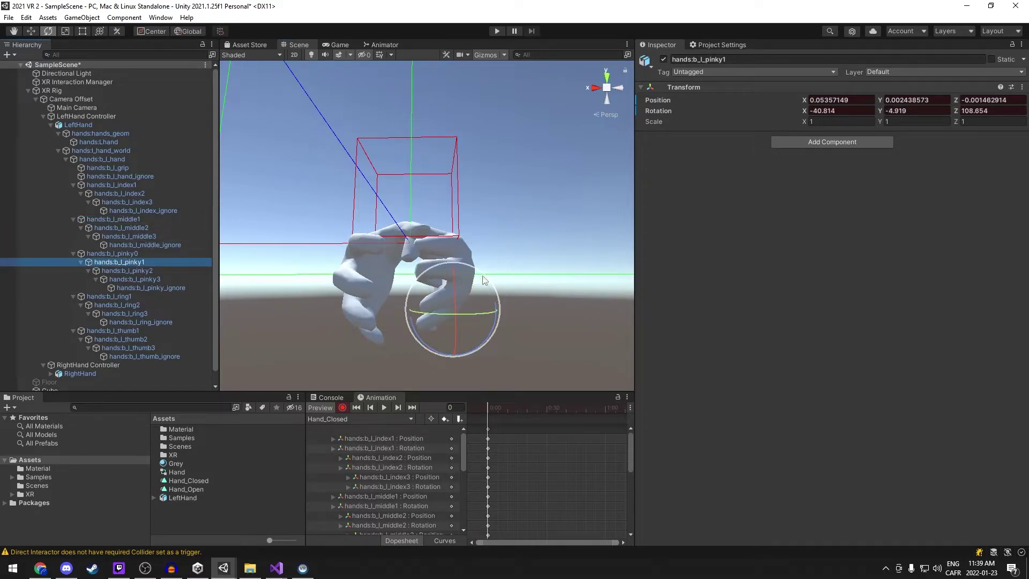
pyautogui.click(138, 305)
pyautogui.click(129, 297)
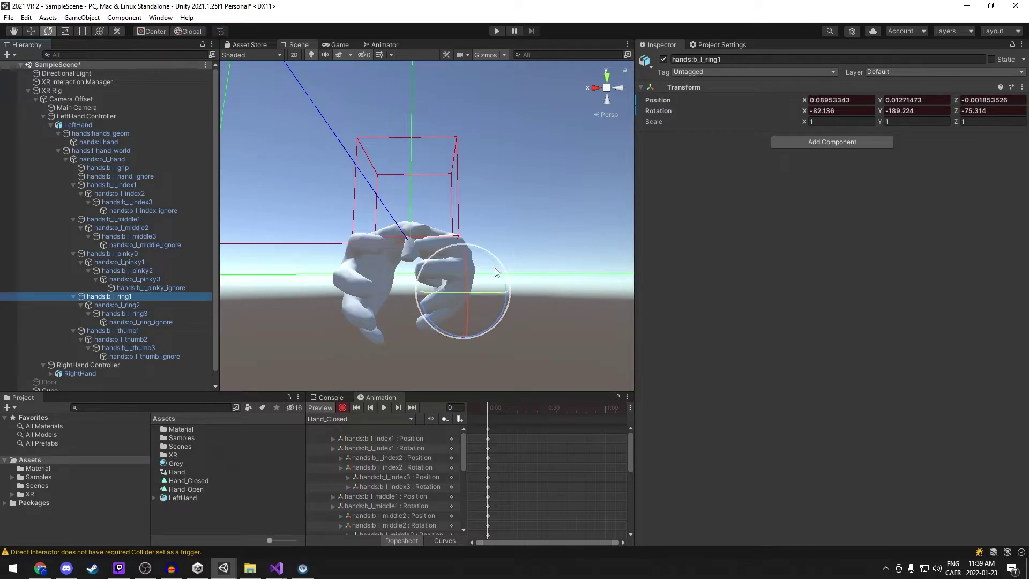
pyautogui.moveTo(500, 312); pyautogui.dragTo(488, 326)
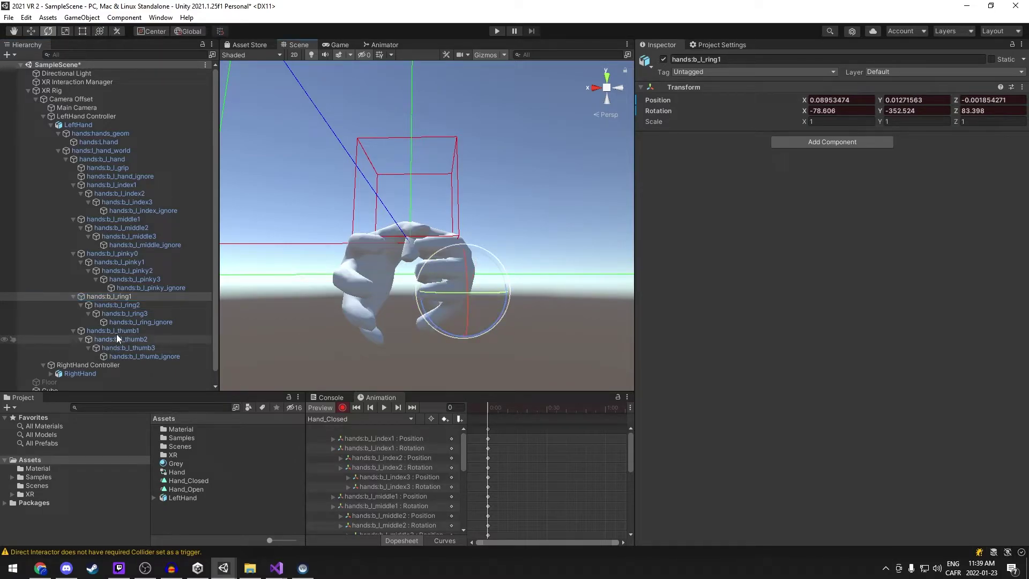
pyautogui.click(134, 331)
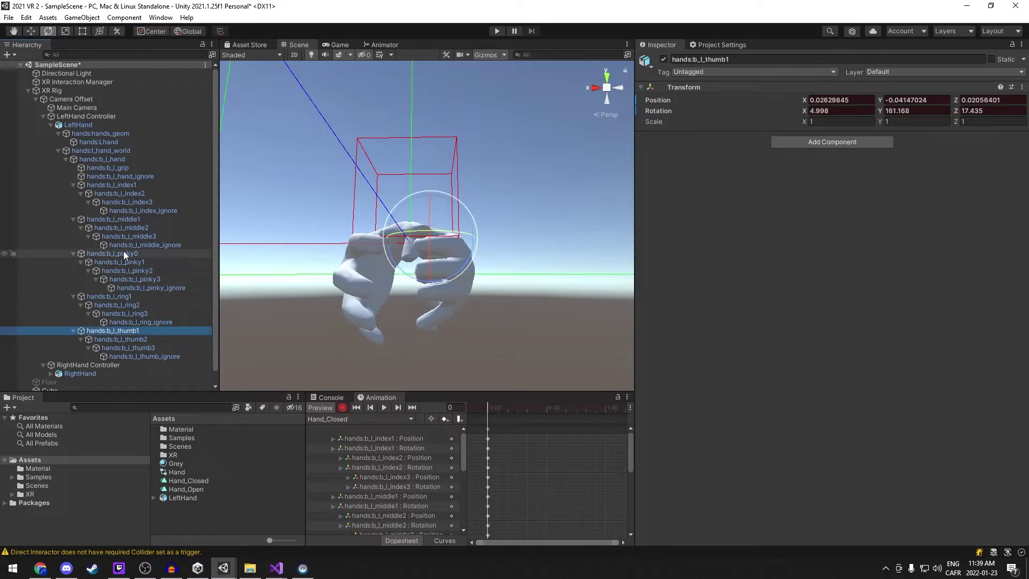
pyautogui.click(119, 262)
pyautogui.moveTo(491, 335); pyautogui.dragTo(478, 356)
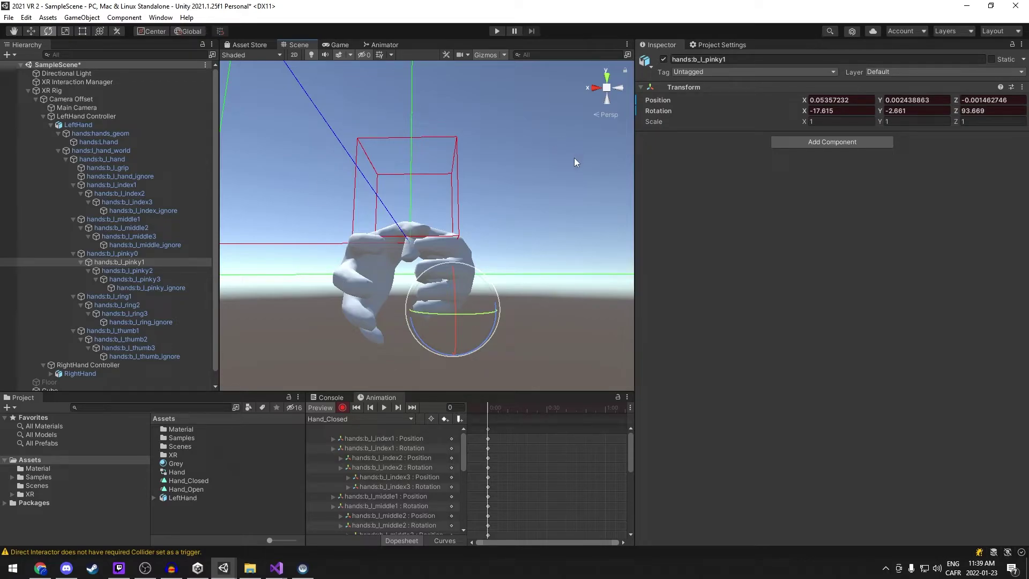
# Set the rotation gizmo to Pivot and Local, and view the hand from the side
pyautogui.click(151, 32)
pyautogui.click(184, 30)
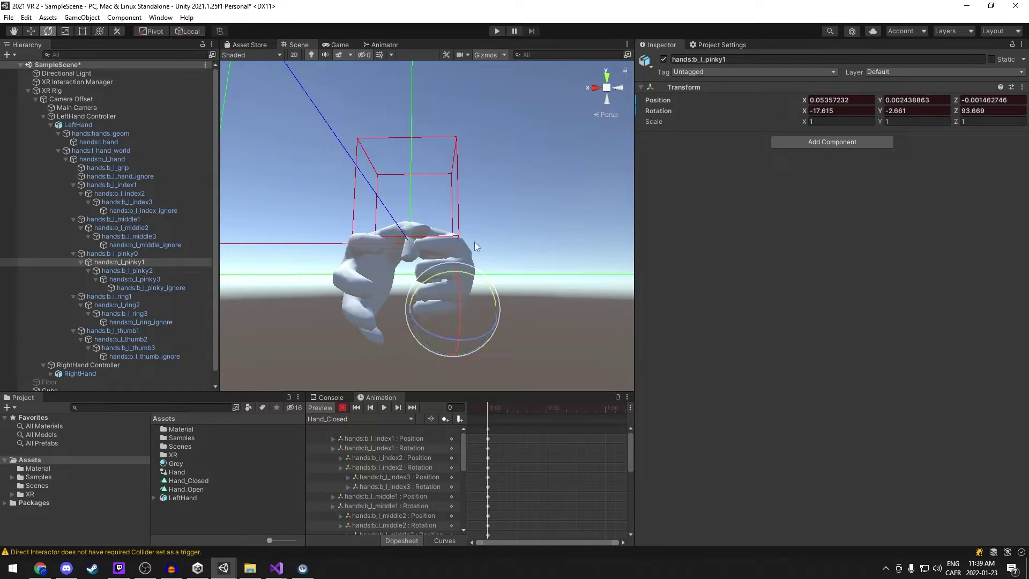
pyautogui.keyDown('alt'); pyautogui.moveTo(474, 243); pyautogui.dragTo(193, 237); pyautogui.keyUp('alt')
pyautogui.keyDown('alt'); pyautogui.moveTo(368, 230); pyautogui.dragTo(204, 225); pyautogui.keyUp('alt')
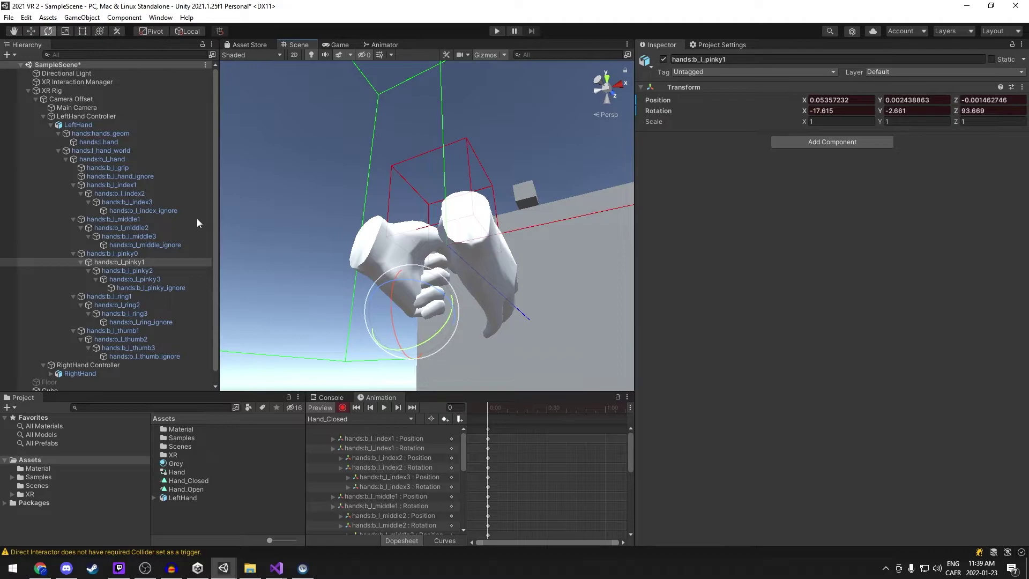
# Curl the index3, index2 and middle1 bones further into the fist
pyautogui.click(140, 203)
pyautogui.moveTo(423, 266); pyautogui.dragTo(453, 238)
pyautogui.click(117, 195)
pyautogui.moveTo(434, 279); pyautogui.dragTo(455, 301)
pyautogui.click(107, 219)
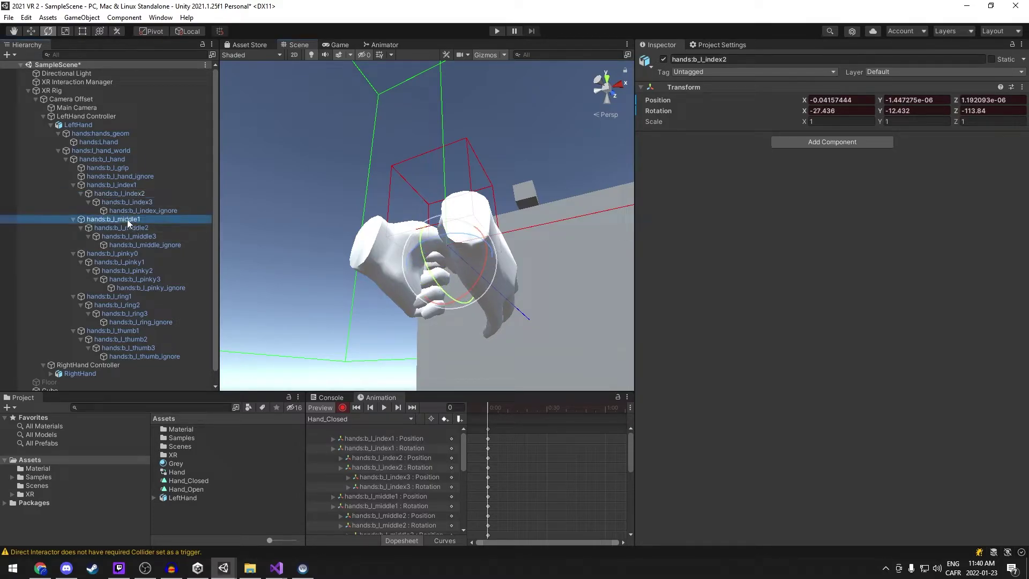
pyautogui.moveTo(391, 304); pyautogui.dragTo(410, 285)
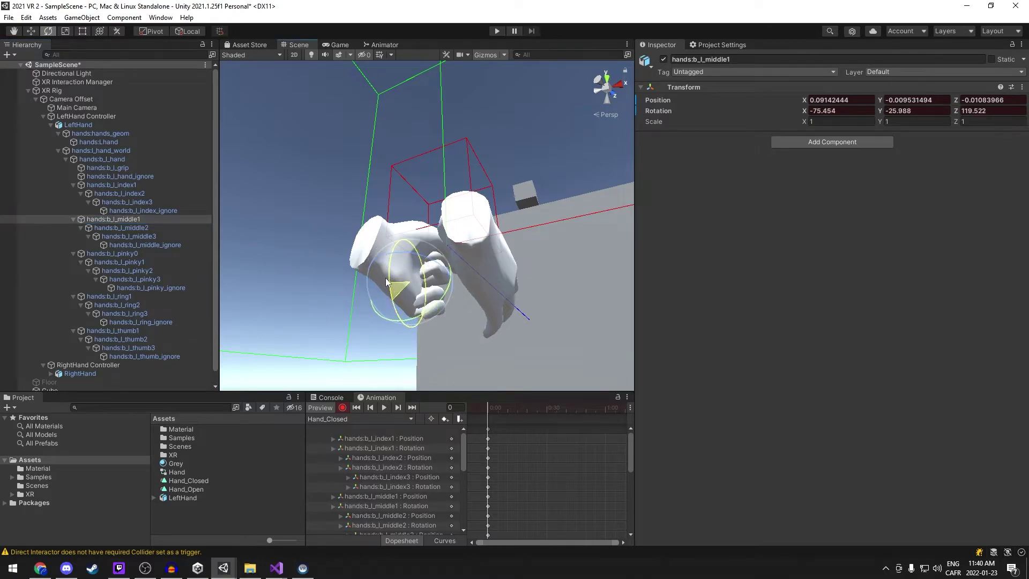
# Curl the ring1, pinky1 and pinky2 bones into the fist
pyautogui.click(132, 262)
pyautogui.click(129, 297)
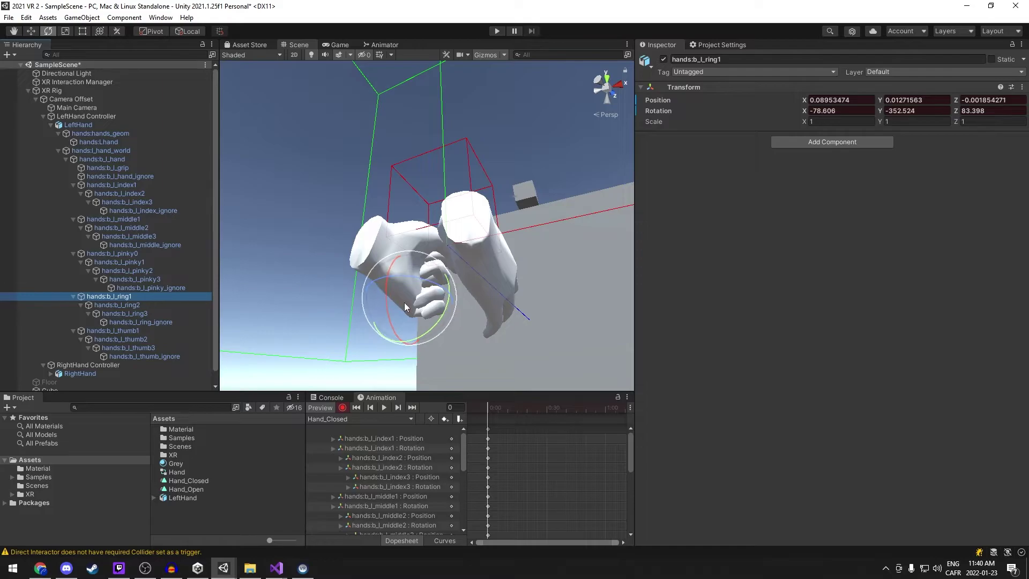
pyautogui.moveTo(391, 310); pyautogui.dragTo(382, 286)
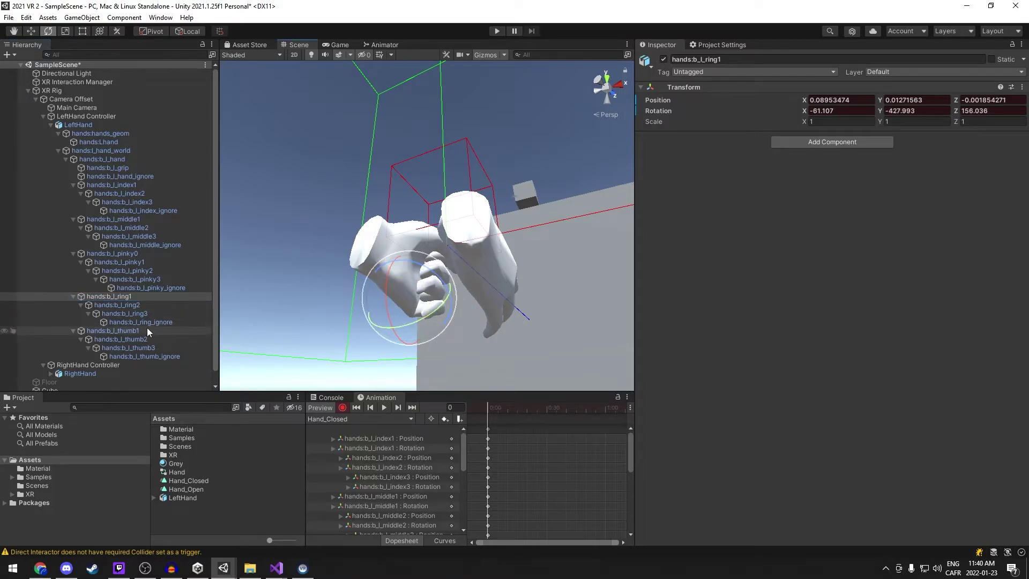
pyautogui.click(112, 330)
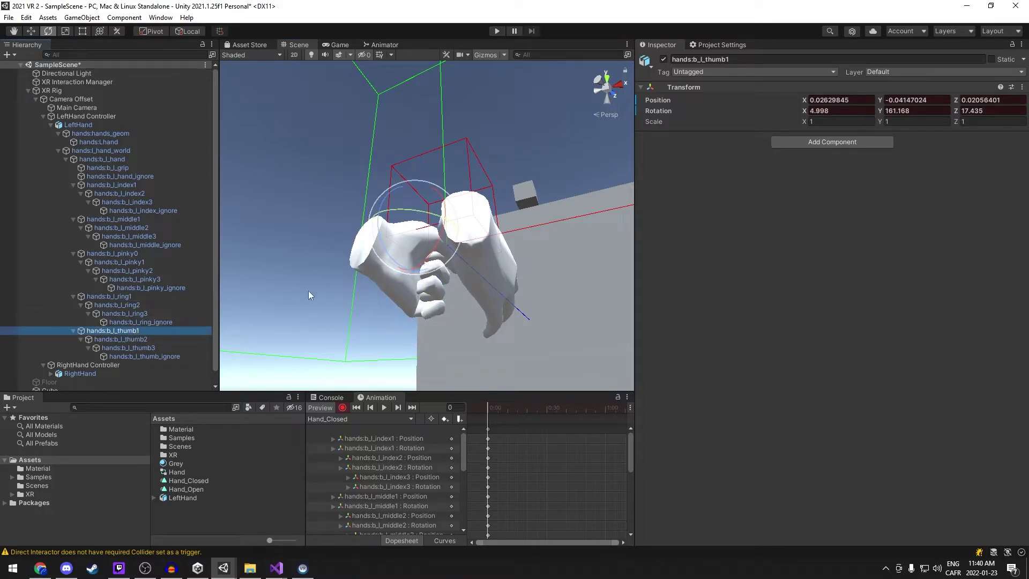
pyautogui.click(119, 262)
pyautogui.moveTo(397, 324); pyautogui.dragTo(445, 323)
pyautogui.click(128, 271)
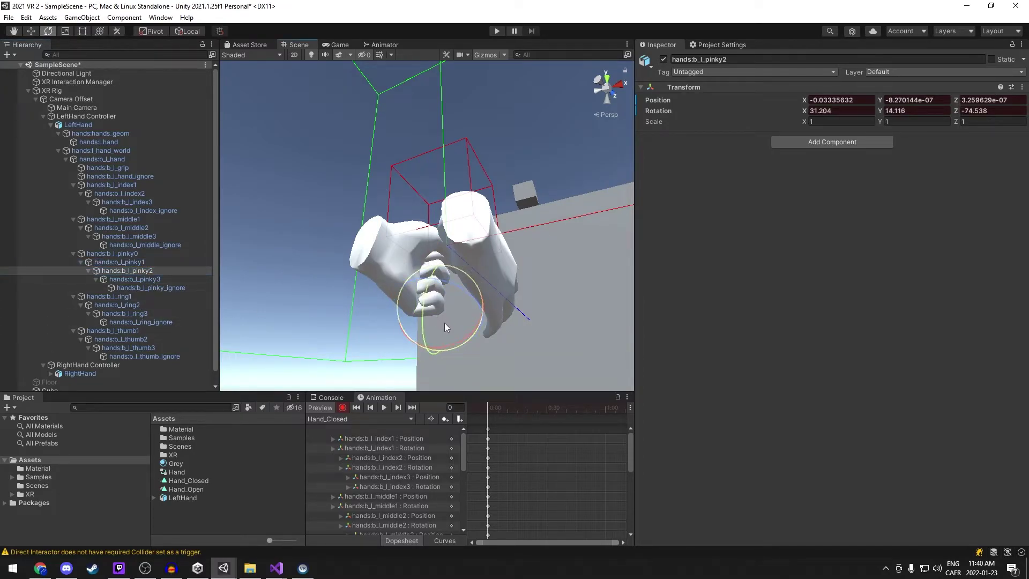
pyautogui.click(135, 279)
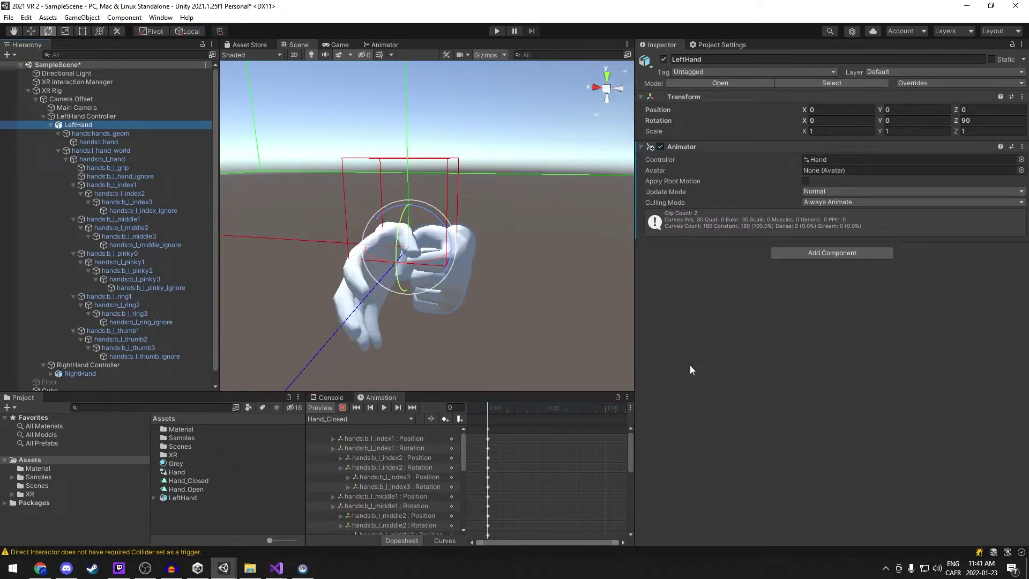
# Switch the Animation window to the Hand_Open clip and back to Hand_Closed
pyautogui.click(336, 419)
pyautogui.click(347, 441)
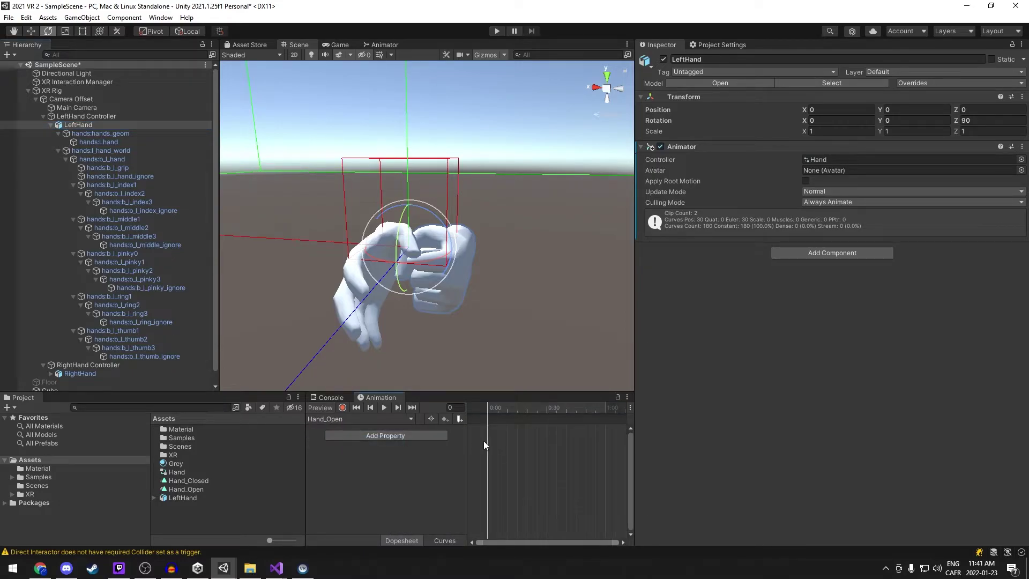
pyautogui.click(367, 420)
pyautogui.click(369, 428)
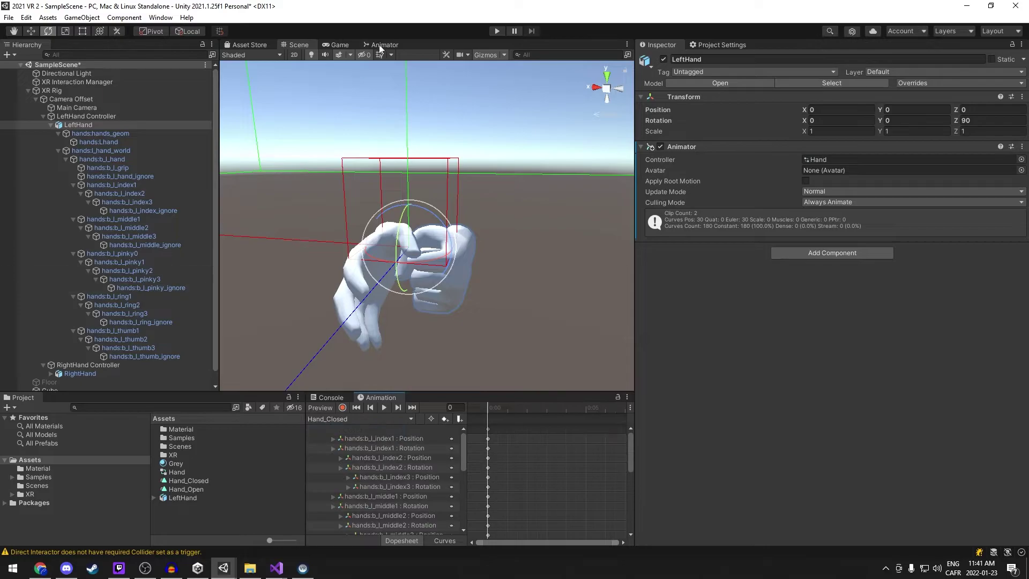
# In the Animator, select the Blend Tree and drag its Grip slider to preview the hand closing
pyautogui.click(382, 45)
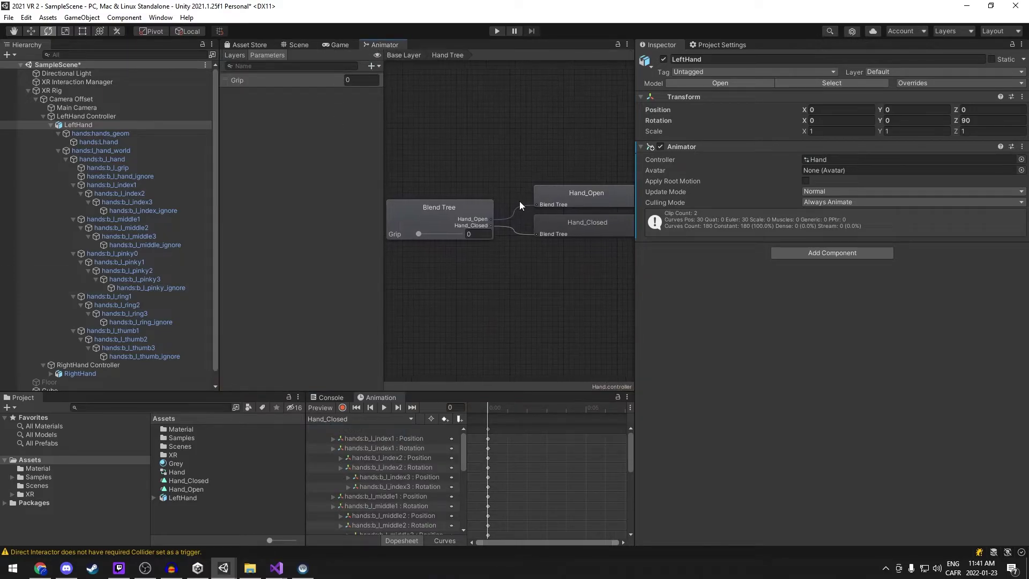
pyautogui.click(476, 210)
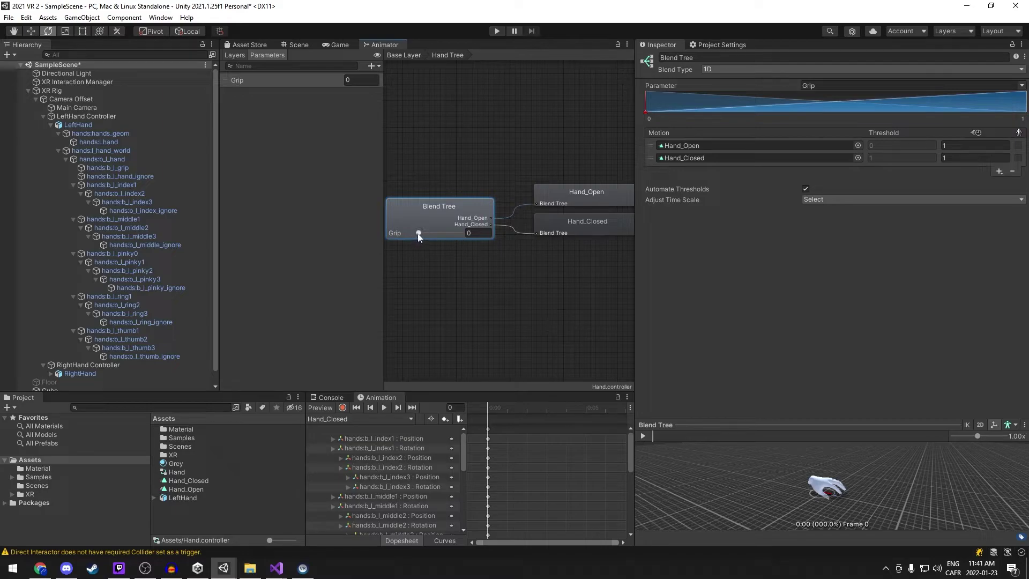
pyautogui.moveTo(419, 236)
pyautogui.mouseDown()
pyautogui.moveTo(493, 239)
pyautogui.moveTo(403, 234)
pyautogui.mouseUp()
pyautogui.moveTo(419, 232)
pyautogui.mouseDown()
pyautogui.moveTo(493, 232)
pyautogui.moveTo(403, 232)
pyautogui.mouseUp()
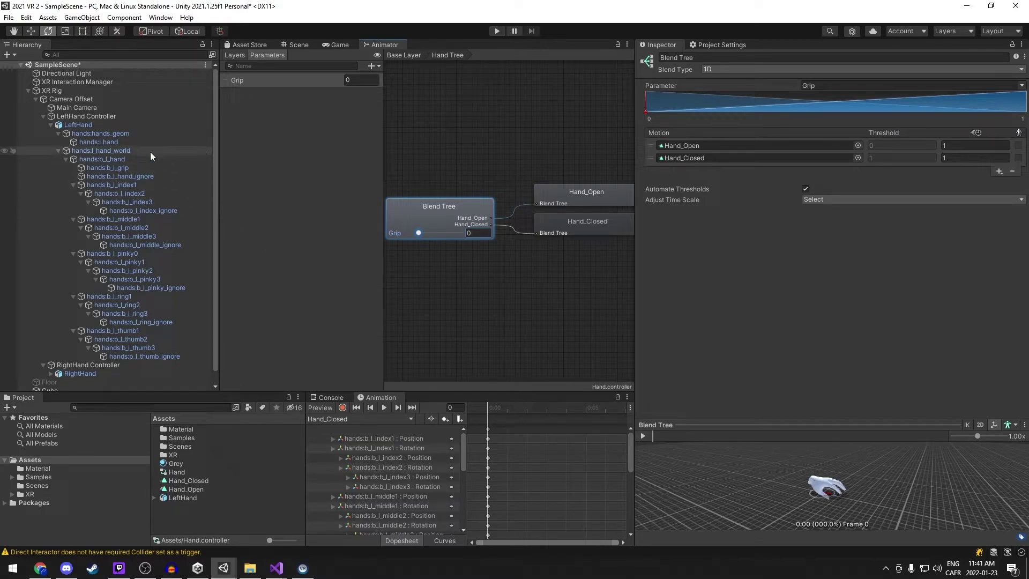
# Collapse LeftHand's bone hierarchy and create a new C# script named Hand in Assets
pyautogui.click(98, 125)
pyautogui.click(49, 126)
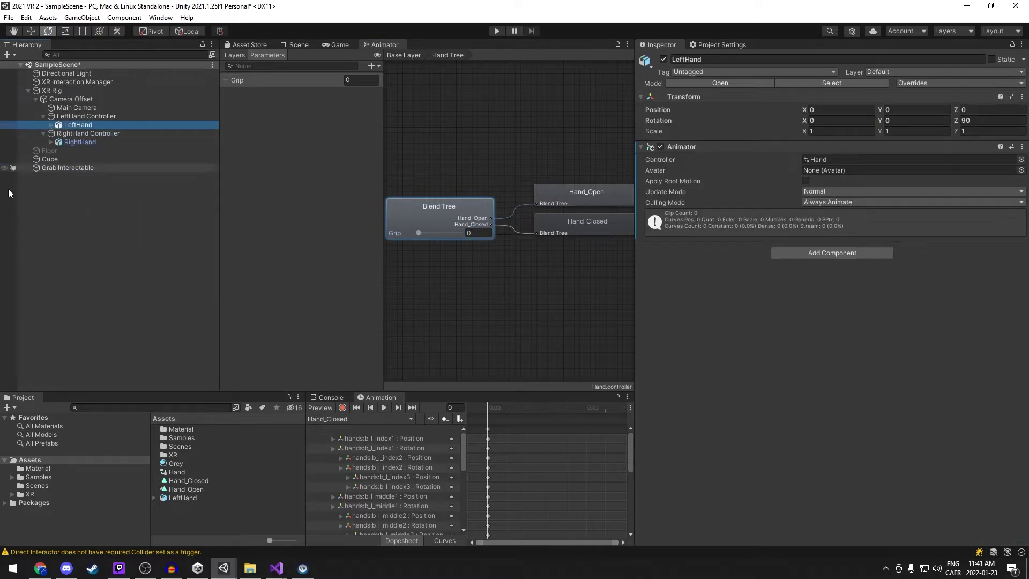
pyautogui.rightClick(198, 513)
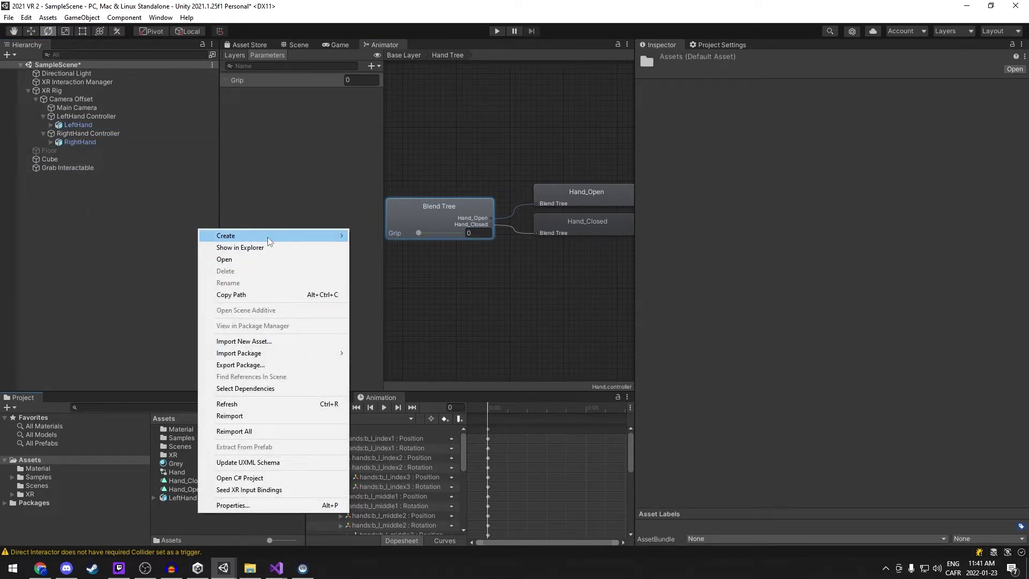
pyautogui.moveTo(271, 237)
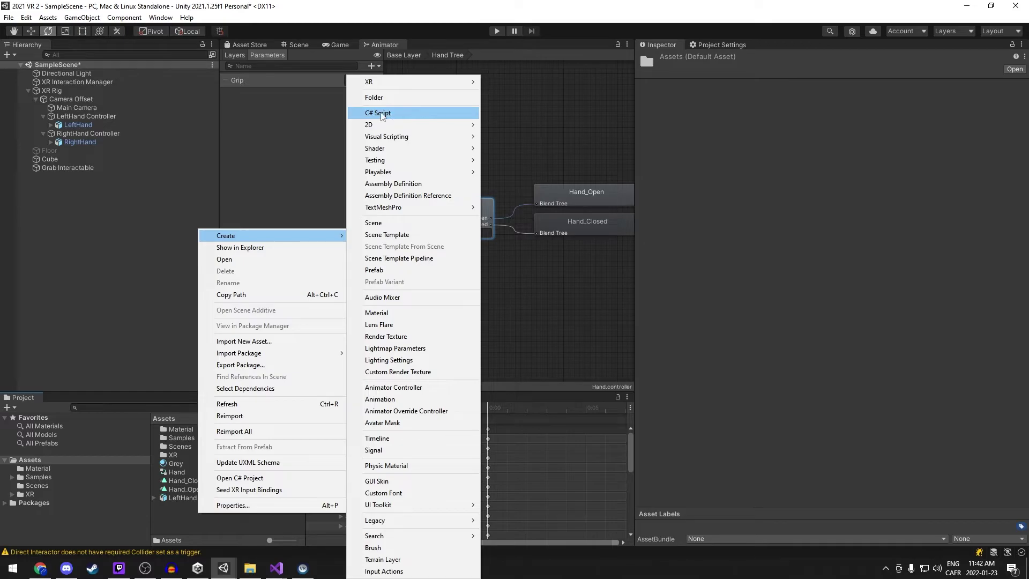
pyautogui.click(380, 114)
pyautogui.write('Ha')
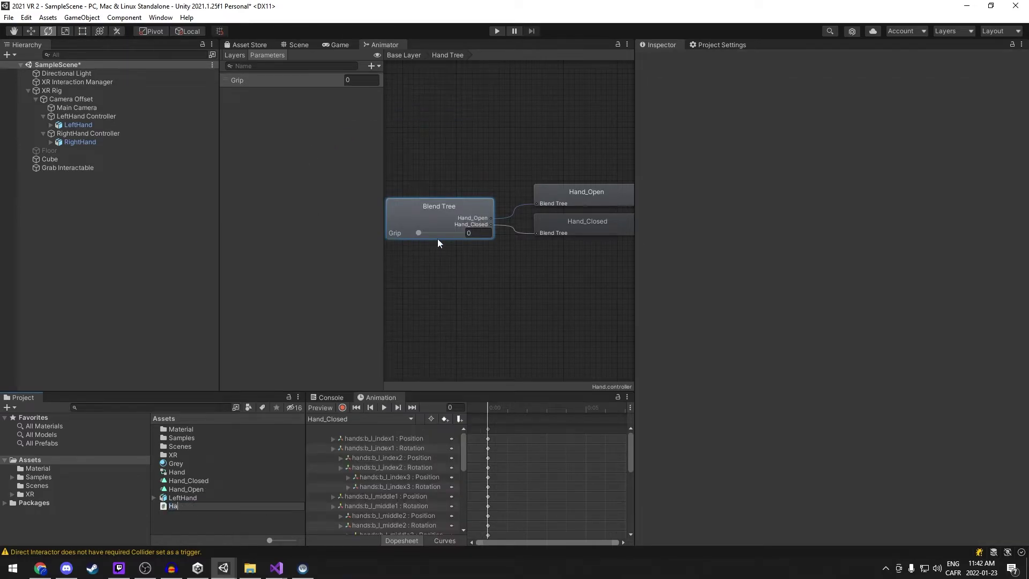
pyautogui.write('nd')
pyautogui.press('Return')
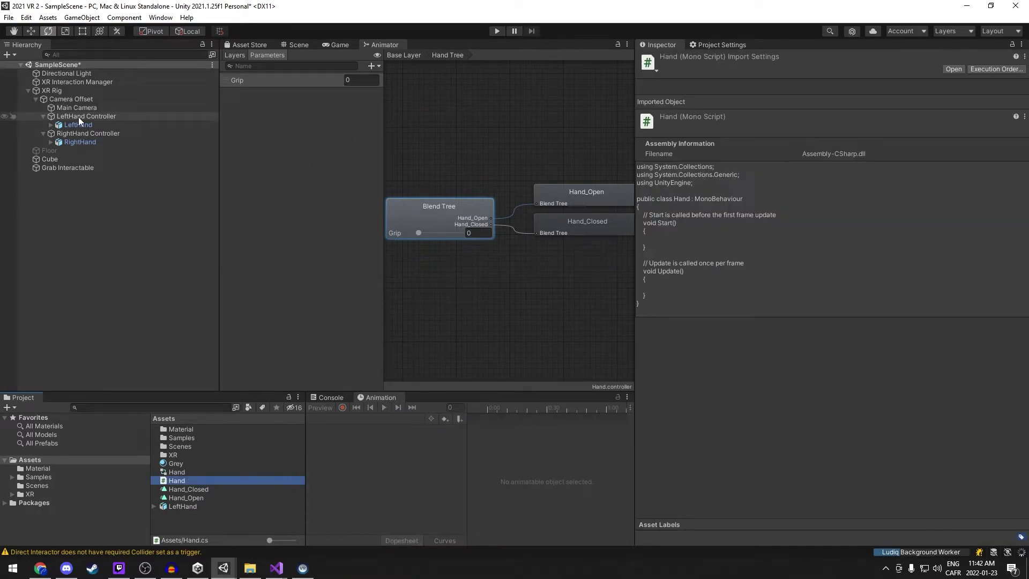
# Attach the Hand script to LeftHand and return to the Scene view
pyautogui.click(78, 124)
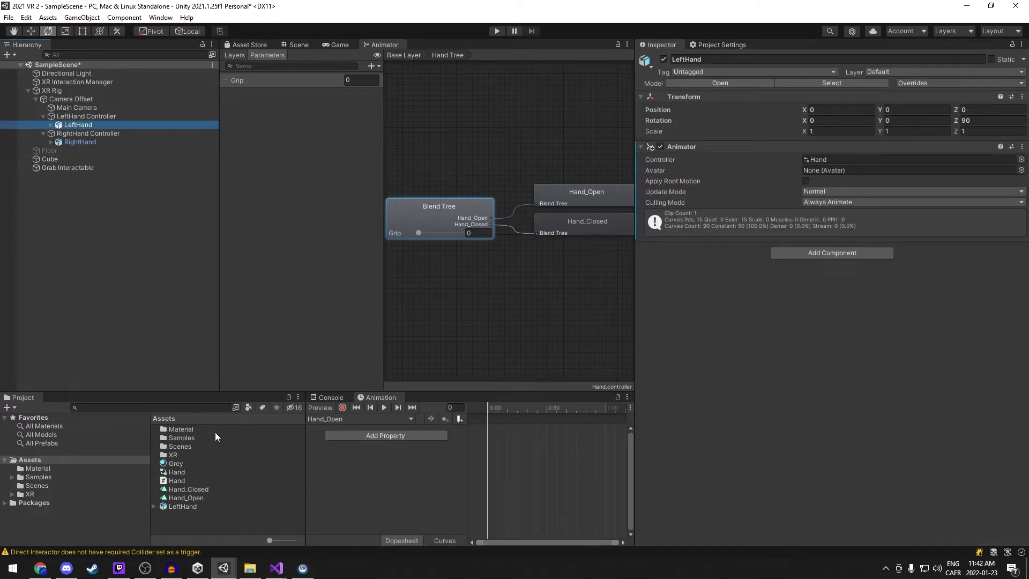
pyautogui.moveTo(174, 481); pyautogui.dragTo(813, 316)
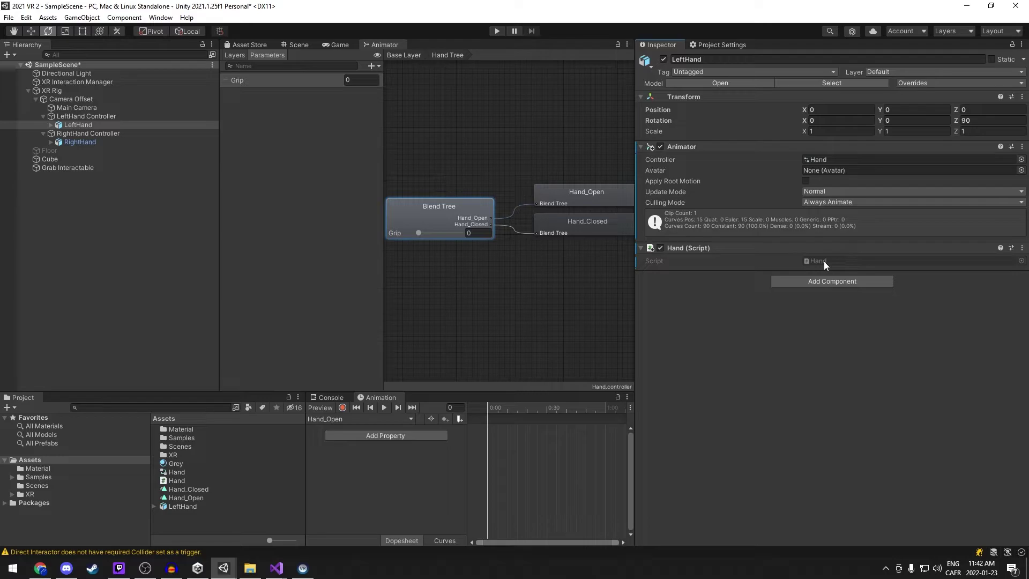
pyautogui.click(297, 45)
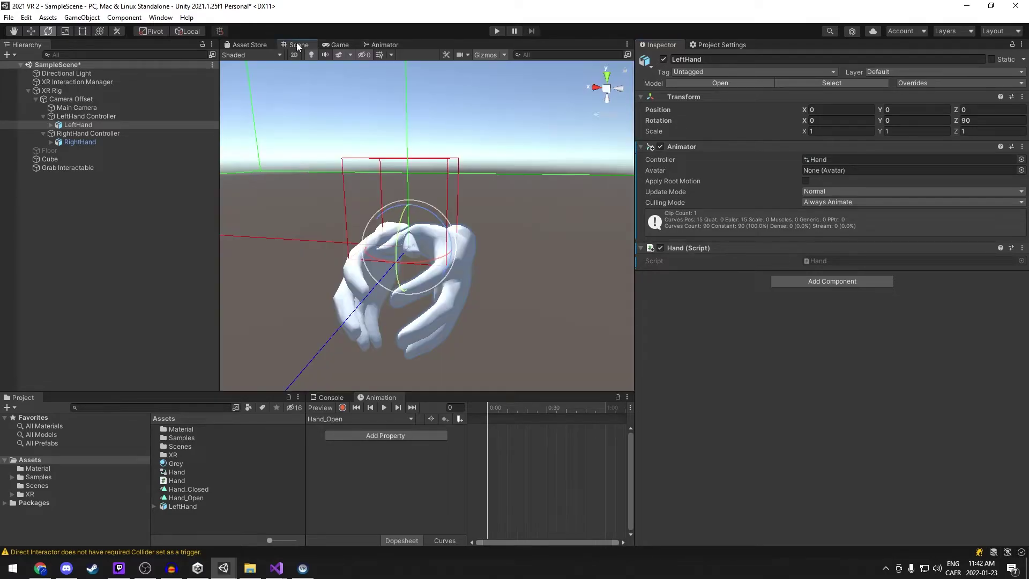
# Open Hand.cs and add a [SerializeField] attribute at the top of the Hand class
pyautogui.doubleClick(825, 260)
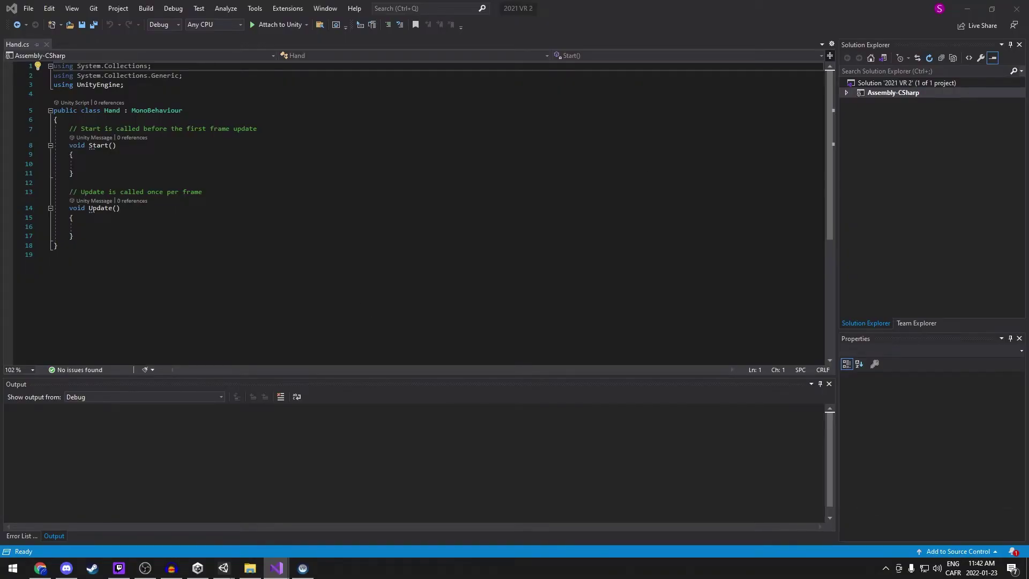
pyautogui.click(272, 187)
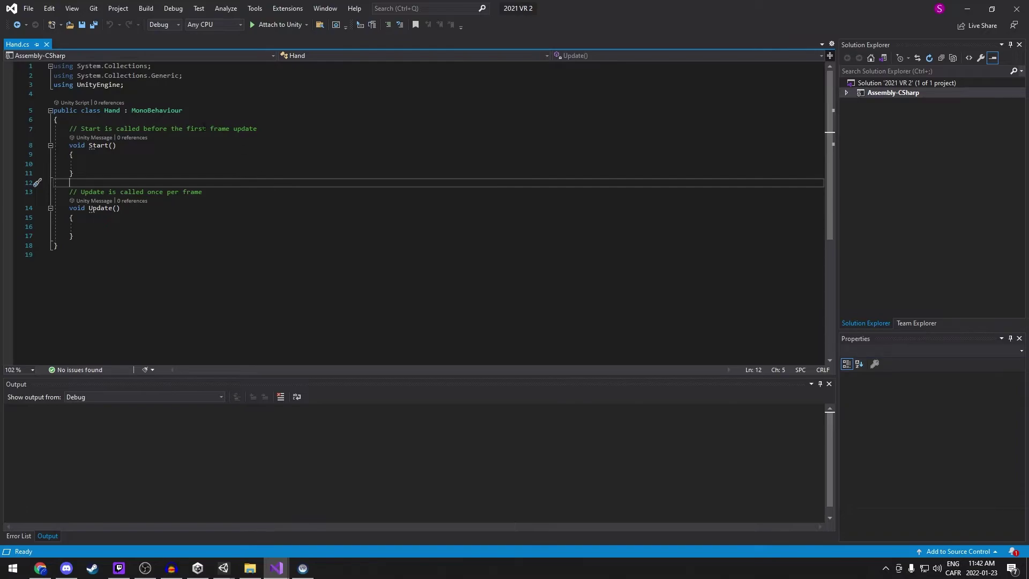
pyautogui.click(190, 110)
pyautogui.click(160, 122)
pyautogui.press('Return')
pyautogui.press('Return')
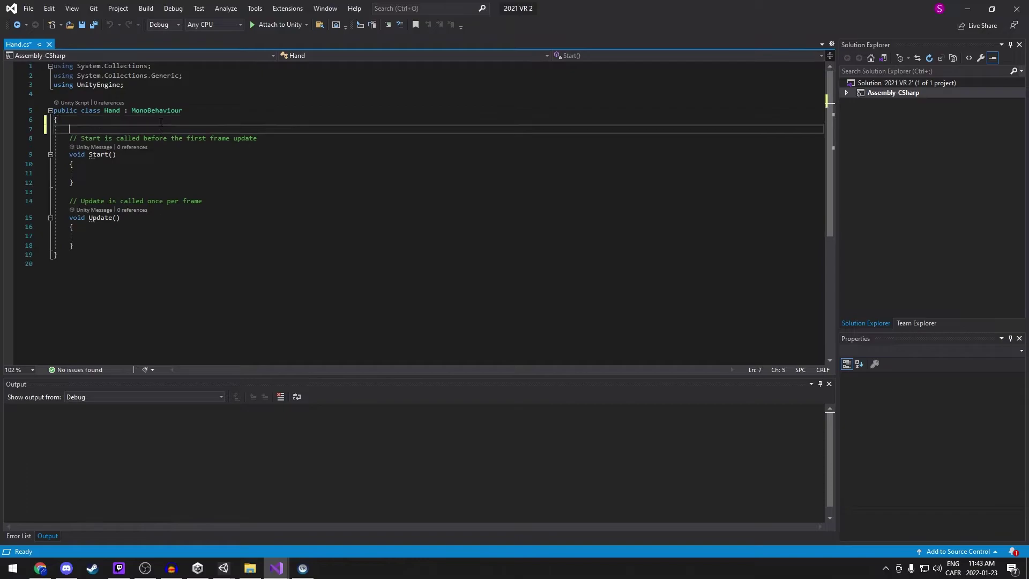
pyautogui.press('Return')
pyautogui.press('Up')
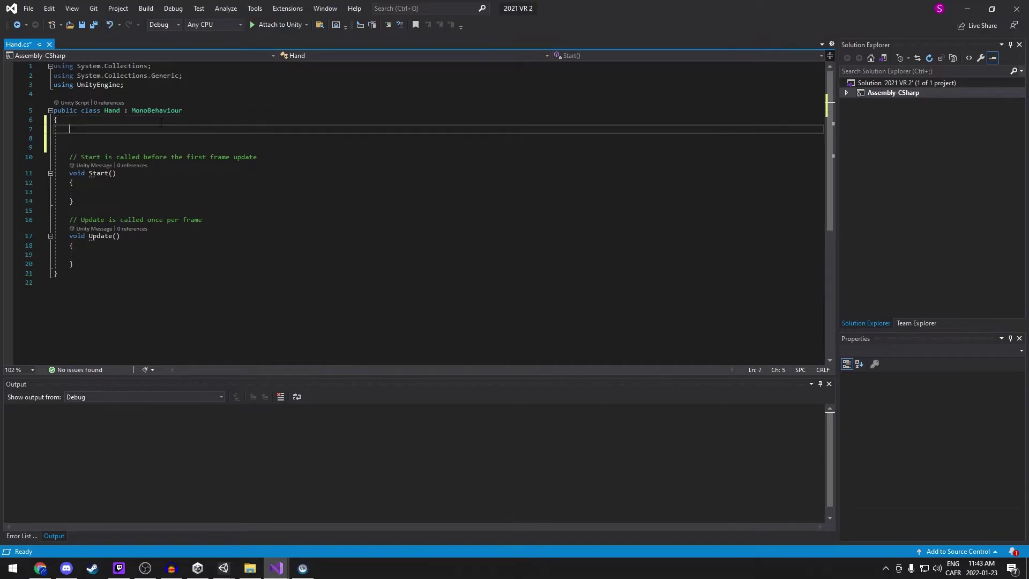
pyautogui.write('[')
pyautogui.write('Seri')
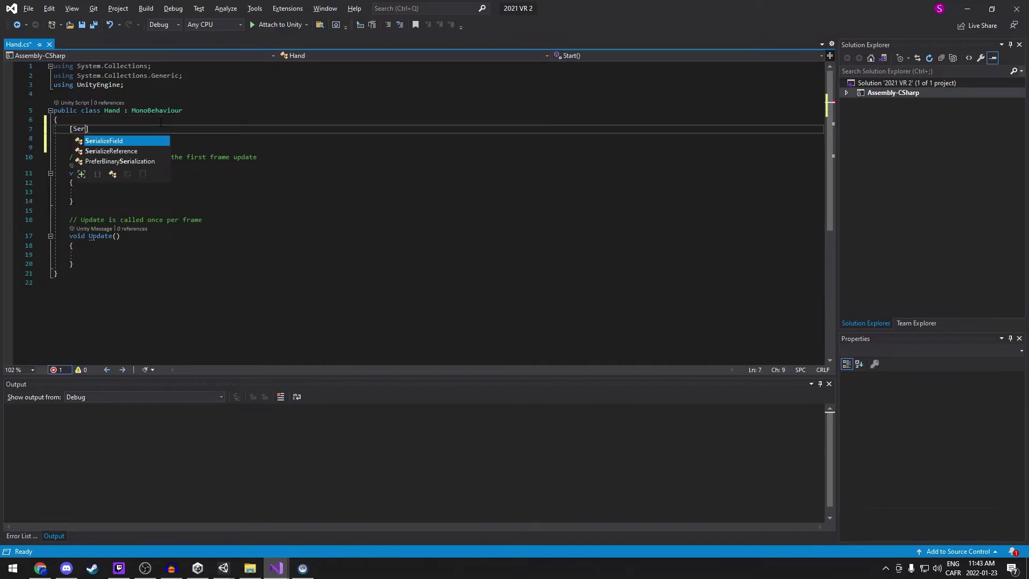
pyautogui.press('Tab')
pyautogui.press('Right')
pyautogui.press('Return')
# Declare private ActionBasedController m_Controller = null, adding the XR Interaction Toolkit using via quick fix
pyautogui.write('private')
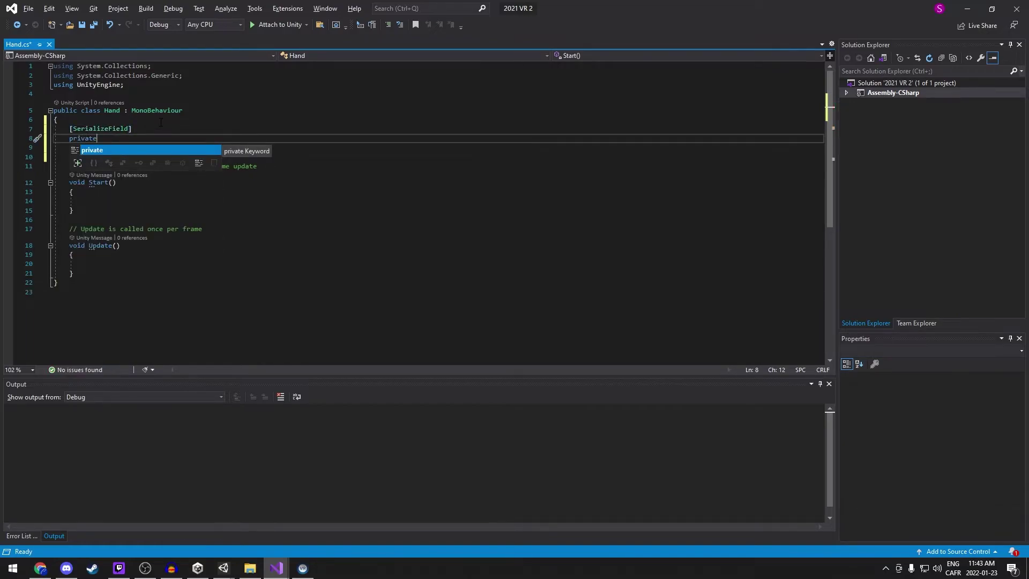
pyautogui.write(' Act')
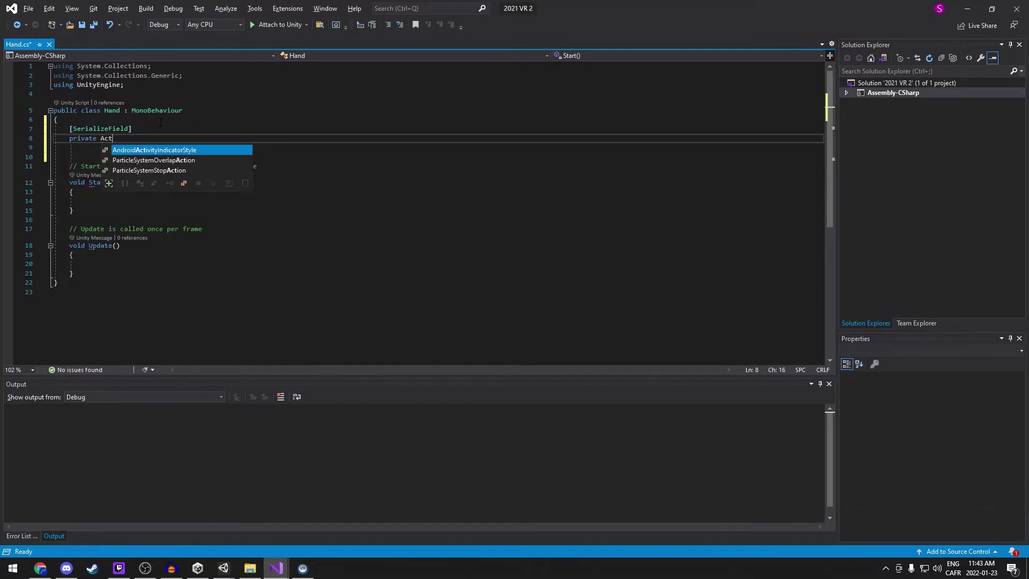
pyautogui.write('ionBase')
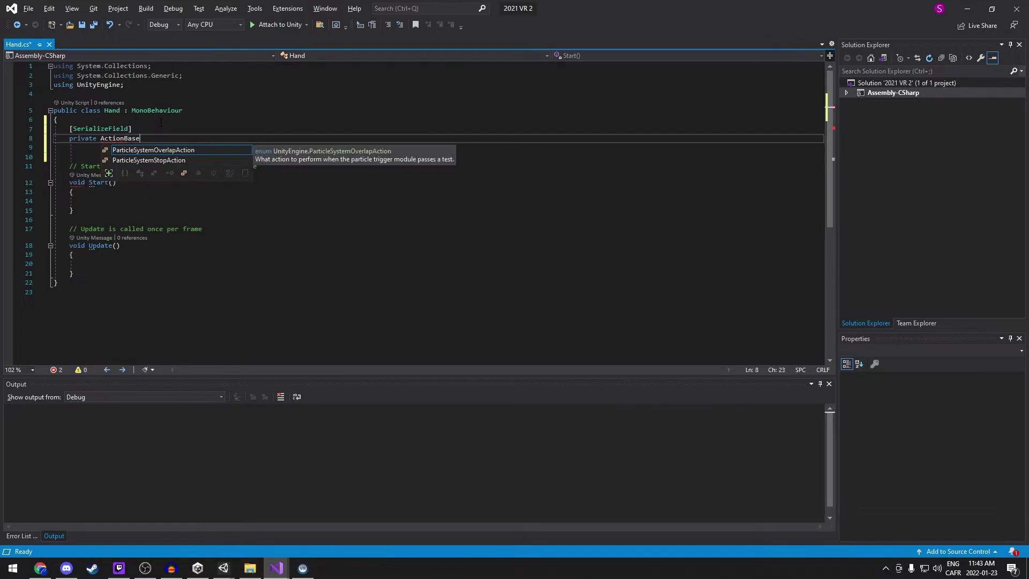
pyautogui.write('dControll')
pyautogui.write('ler')
pyautogui.click(160, 120)
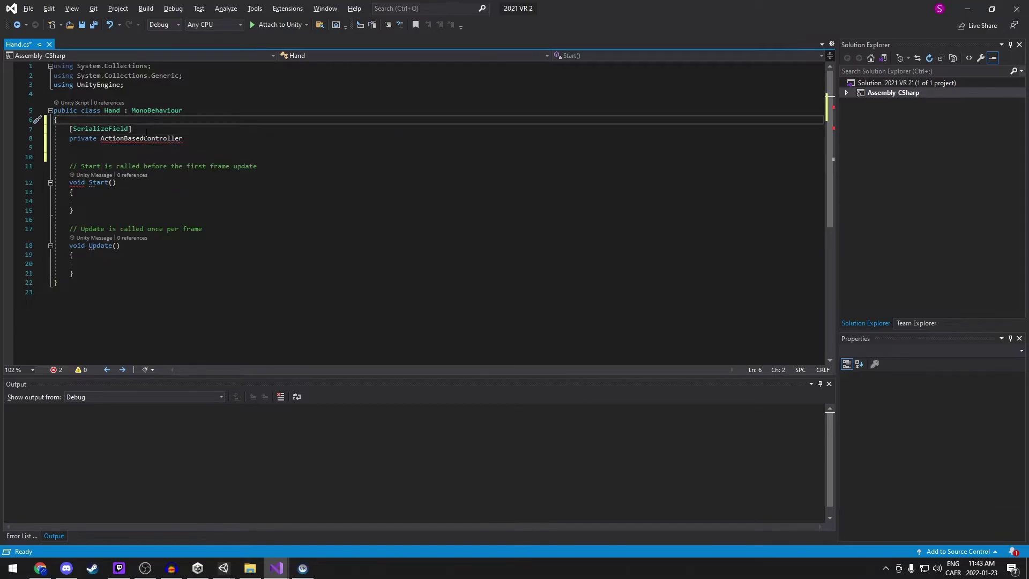
pyautogui.moveTo(128, 140)
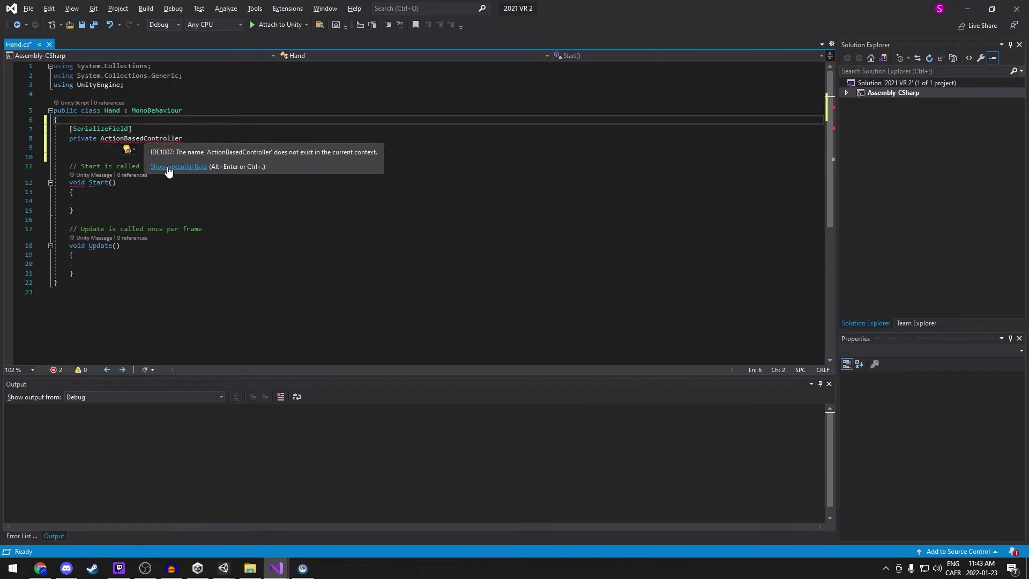
pyautogui.click(168, 167)
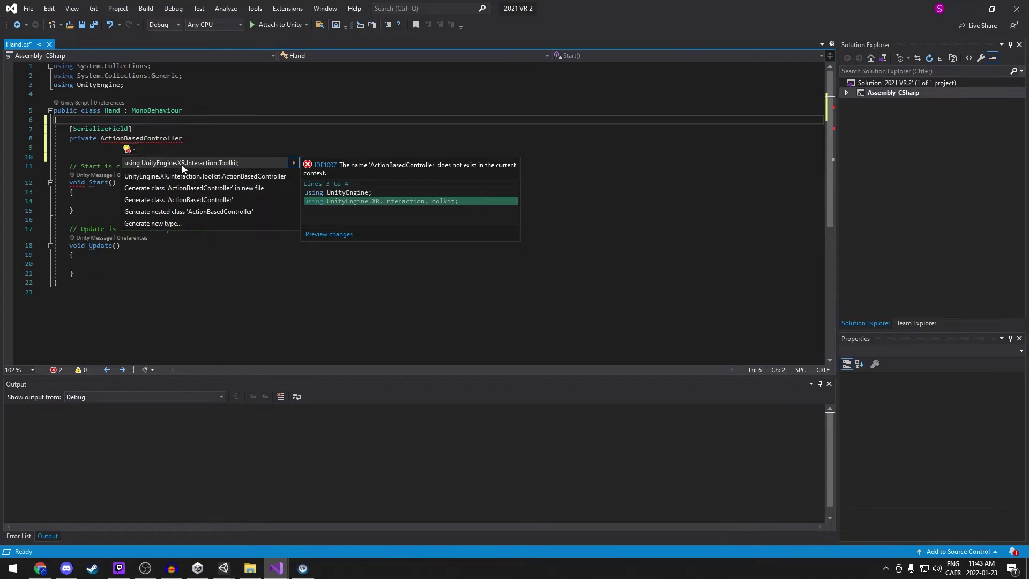
pyautogui.click(182, 165)
pyautogui.click(190, 150)
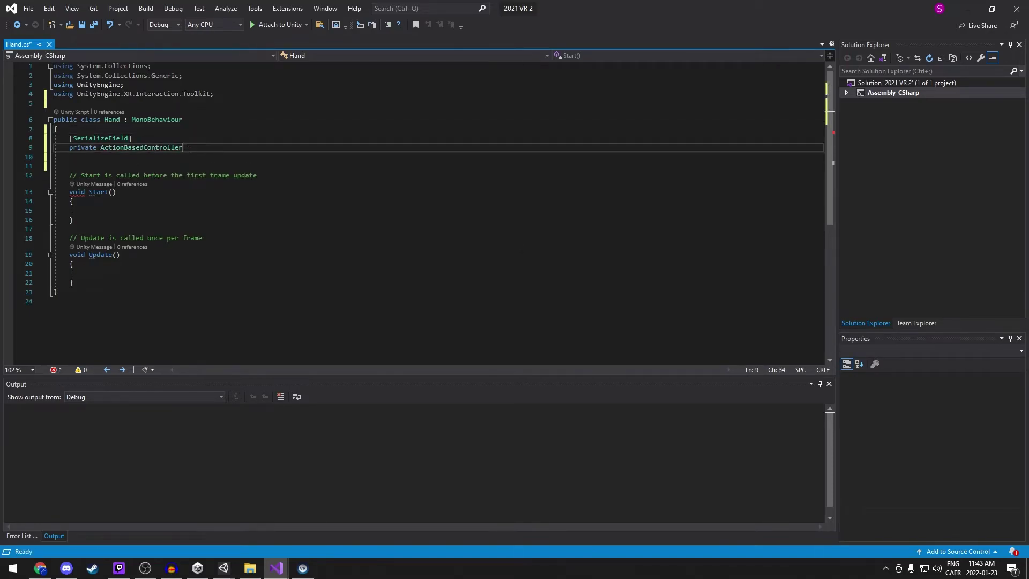
pyautogui.write('m')
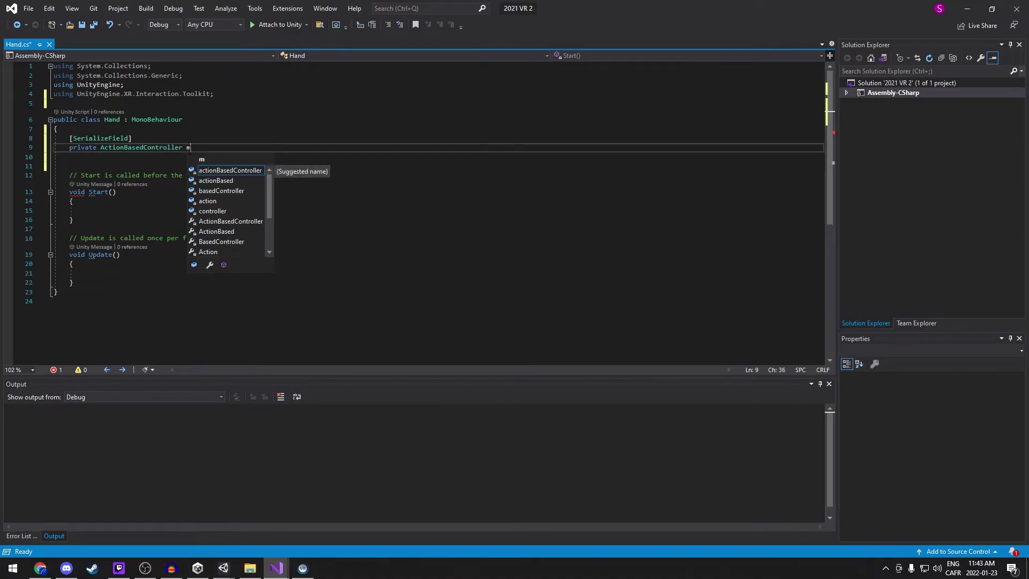
pyautogui.write('_')
pyautogui.write('Control')
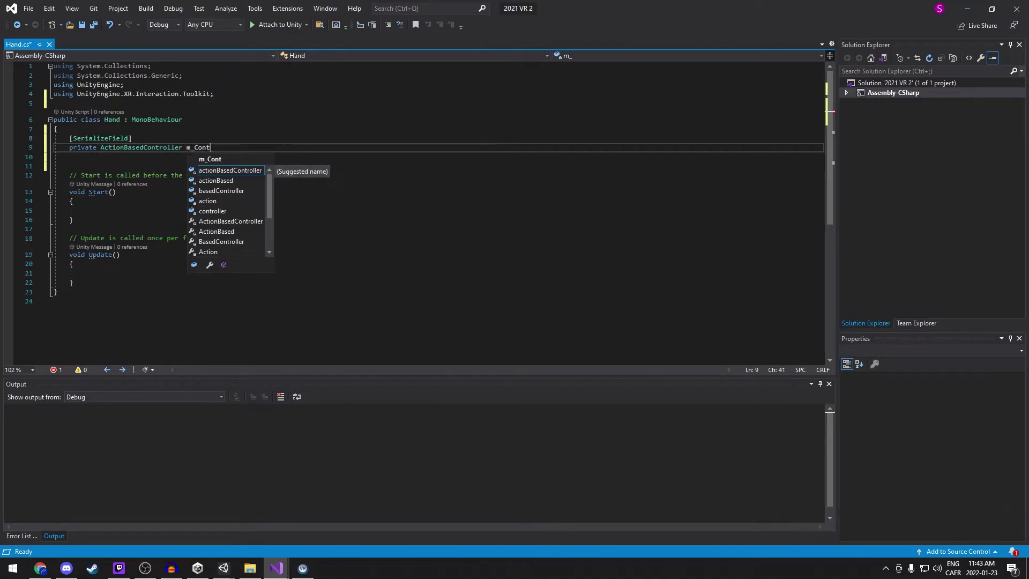
pyautogui.write('ler = ')
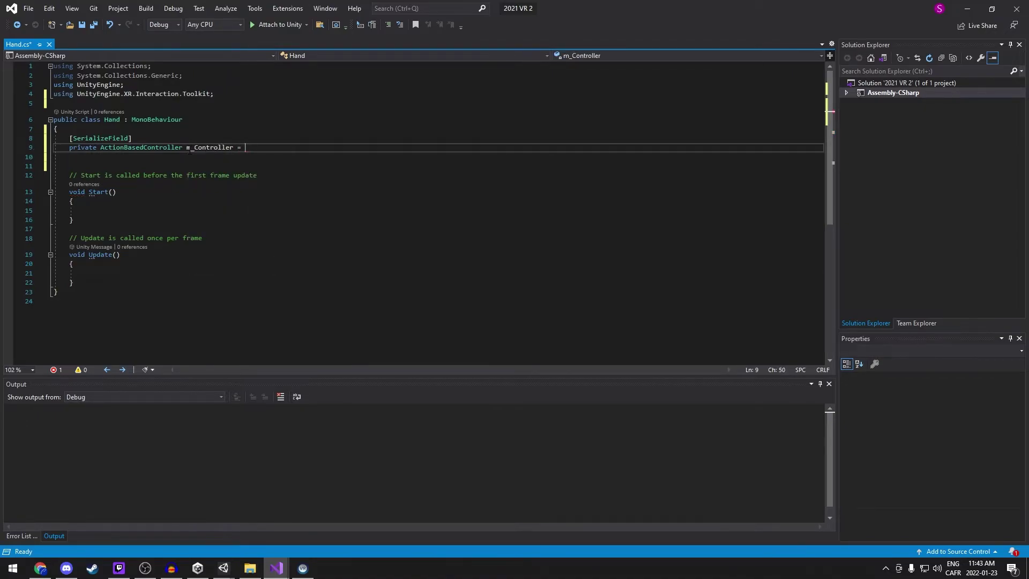
pyautogui.write('null;')
pyautogui.press('Return')
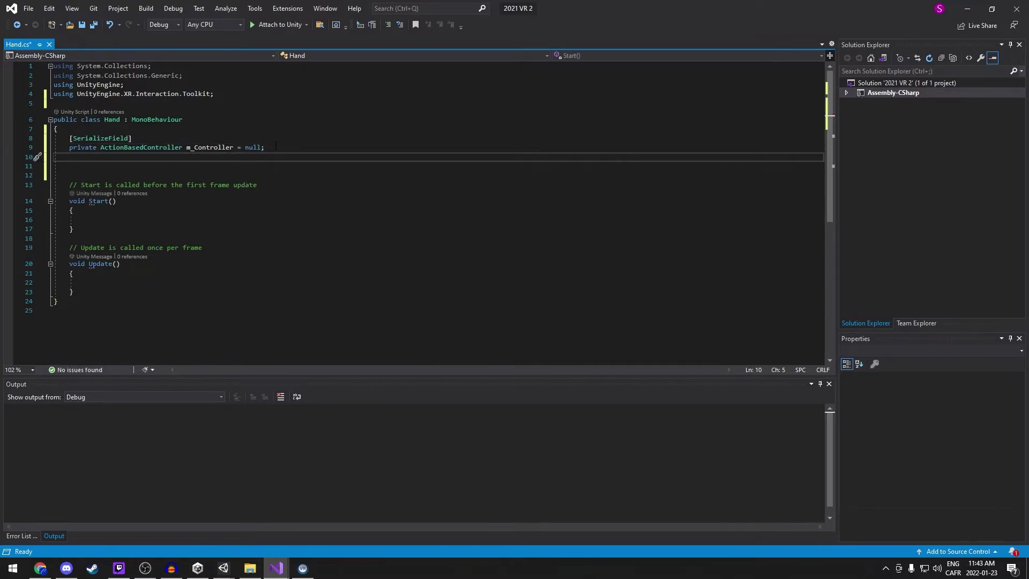
# Duplicate the serialized m_Controller declaration twice below it
pyautogui.moveTo(276, 146); pyautogui.dragTo(8, 141)
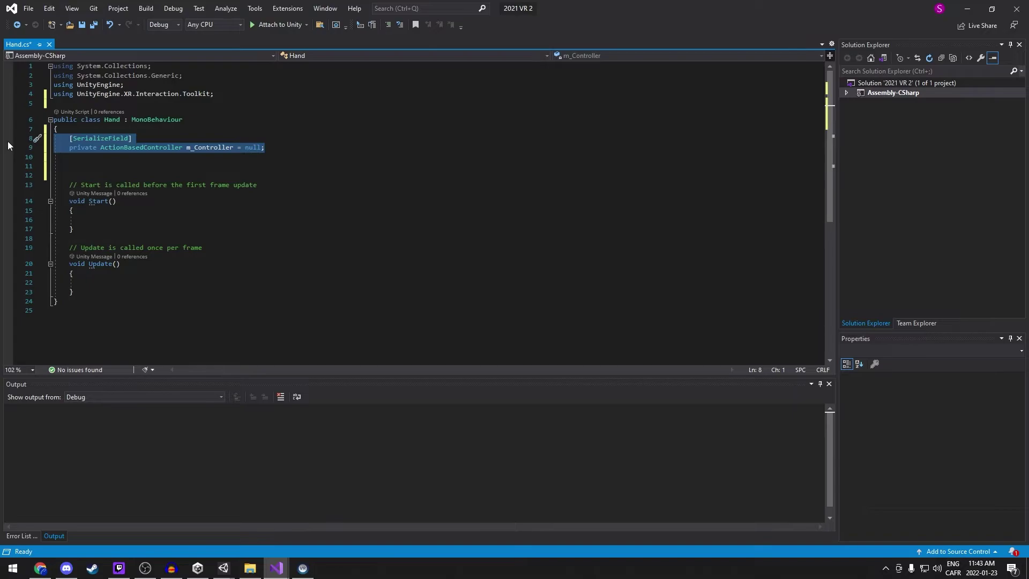
pyautogui.hotkey('ctrl', 'c')
pyautogui.click(86, 155)
pyautogui.hotkey('ctrl', 'v')
pyautogui.click(163, 172)
pyautogui.hotkey('ctrl', 'v')
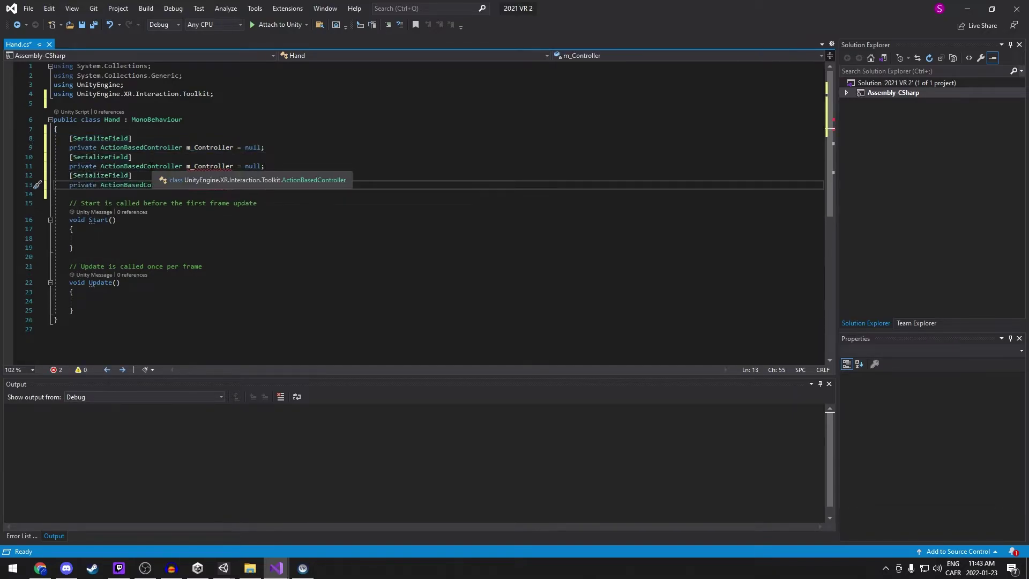
# Change the first copy into an Animator field named m_Animator
pyautogui.click(183, 166)
pyautogui.hotkey('ctrl', 'BackSpace')
pyautogui.write('Animator')
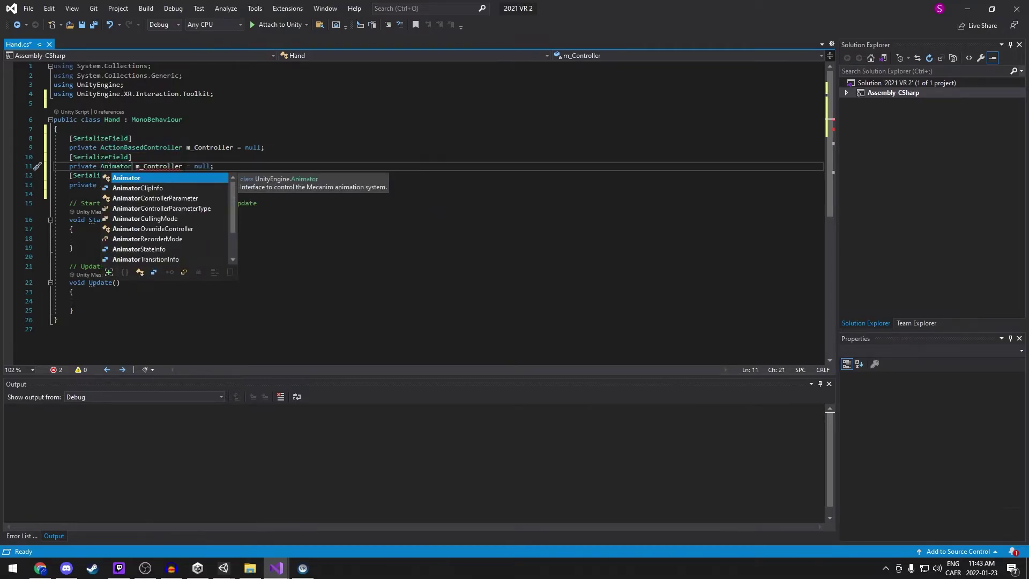
pyautogui.doubleClick(159, 166)
pyautogui.write('m_Ani')
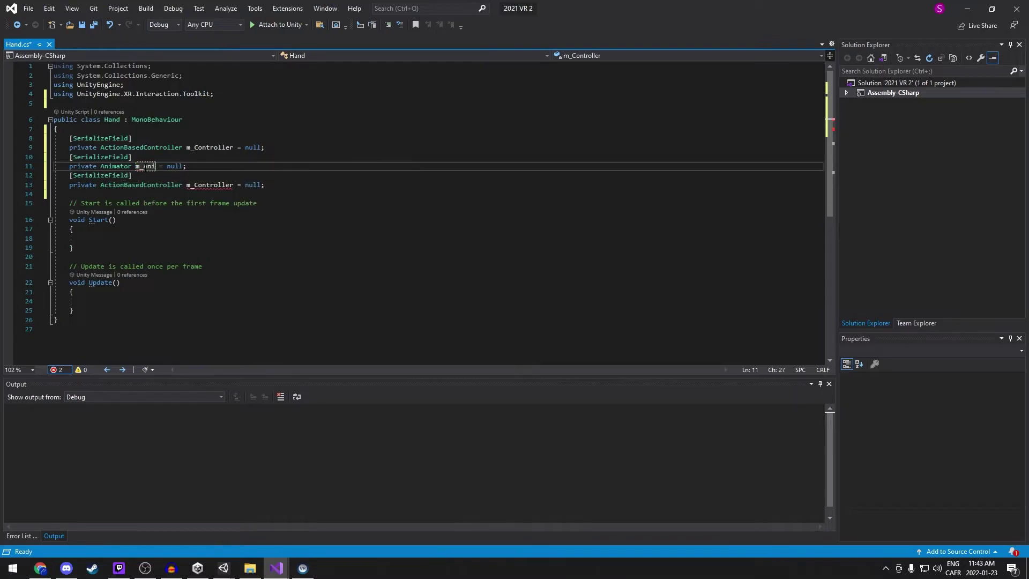
pyautogui.write('mator')
pyautogui.click(105, 194)
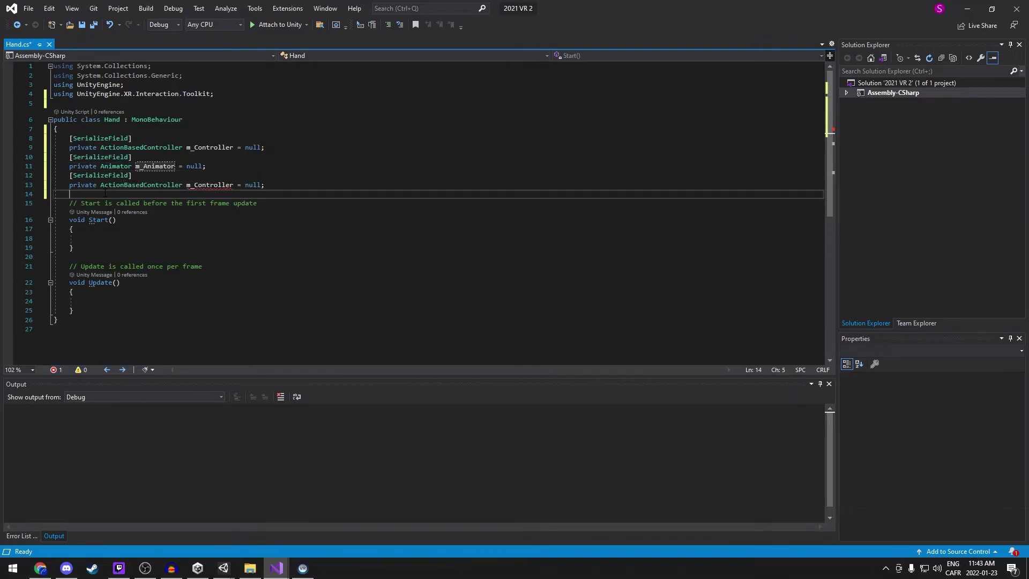
# Turn the second copy into float m_Speed initialised to 0.0f and save
pyautogui.doubleClick(134, 184)
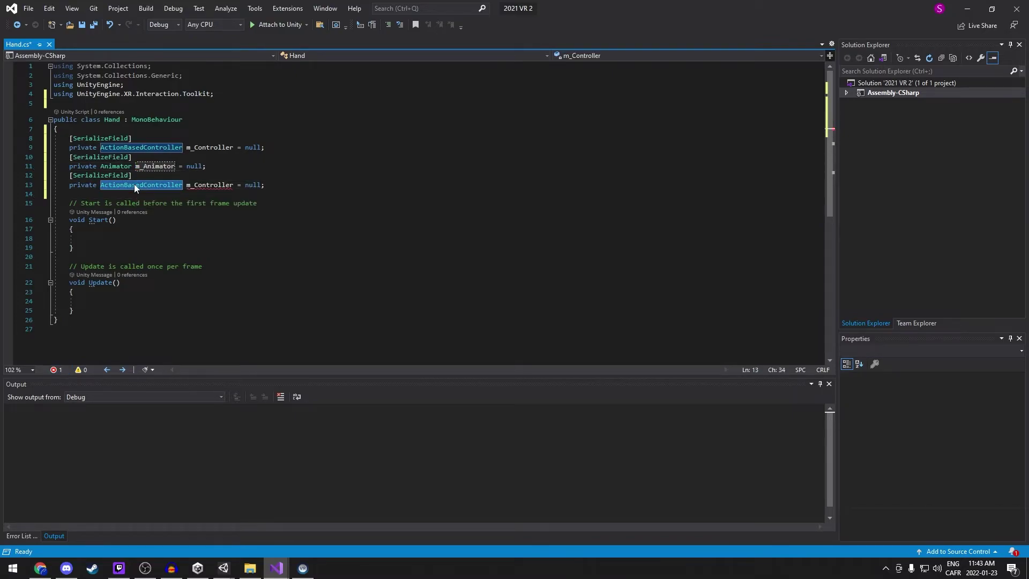
pyautogui.write('float')
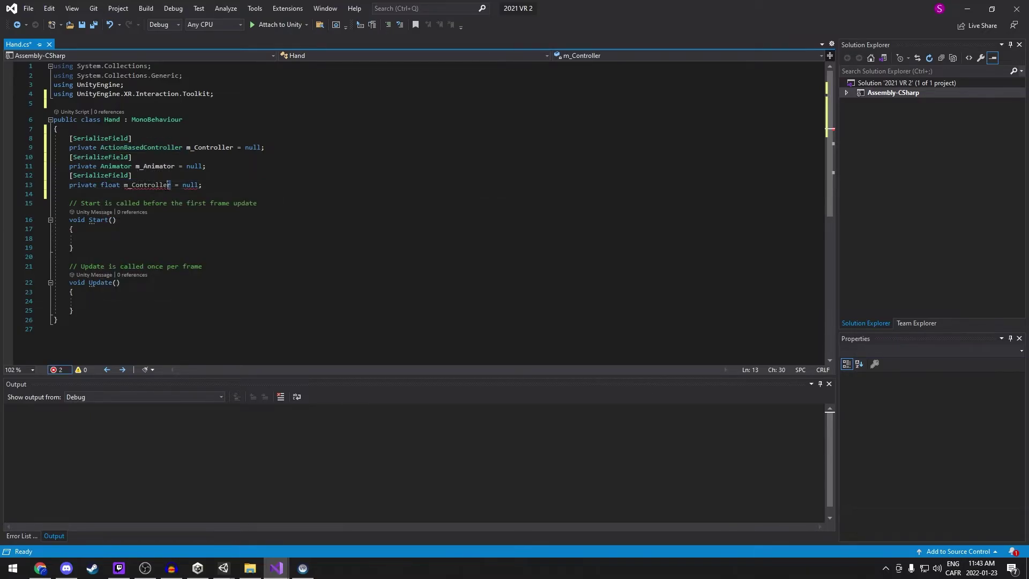
pyautogui.doubleClick(133, 184)
pyautogui.write('m_St')
pyautogui.press('BackSpace')
pyautogui.write('peed')
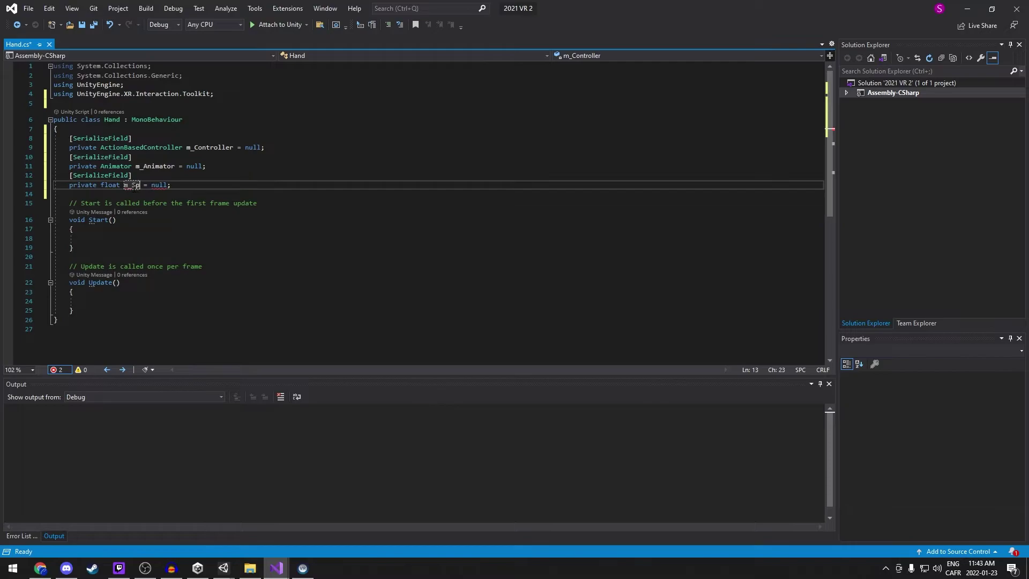
pyautogui.hotkey('ctrl', 's')
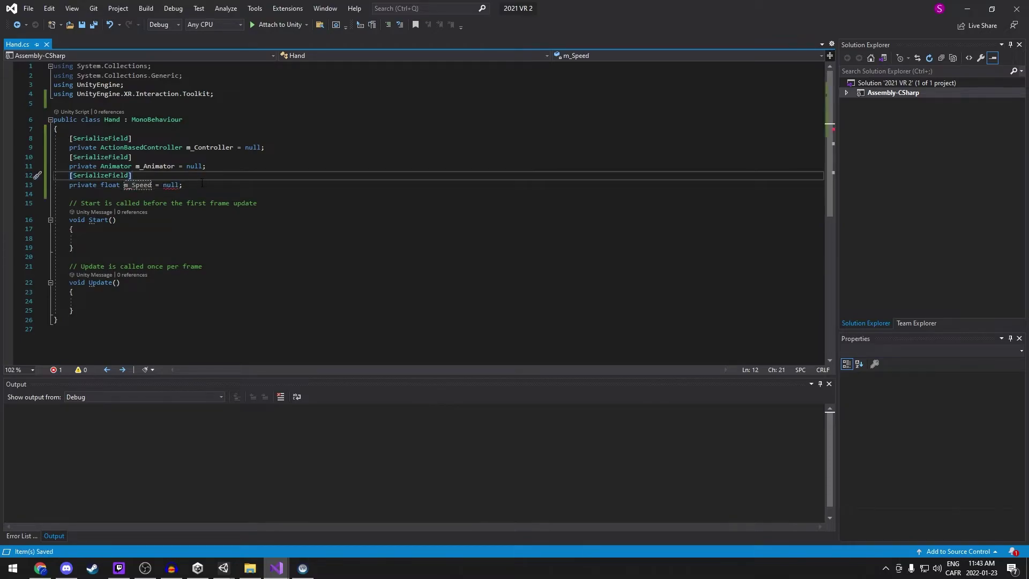
pyautogui.click(202, 184)
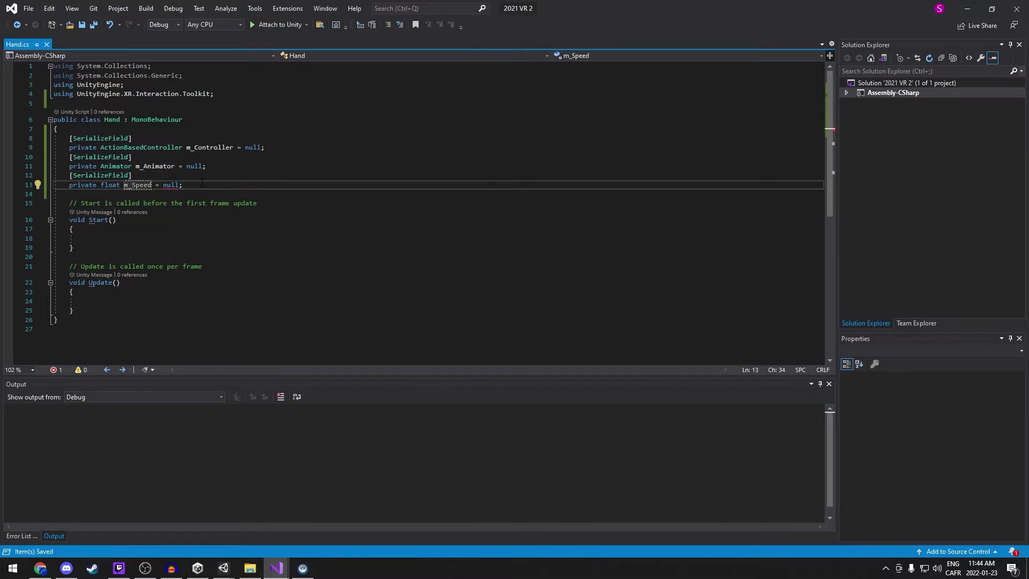
pyautogui.doubleClick(170, 187)
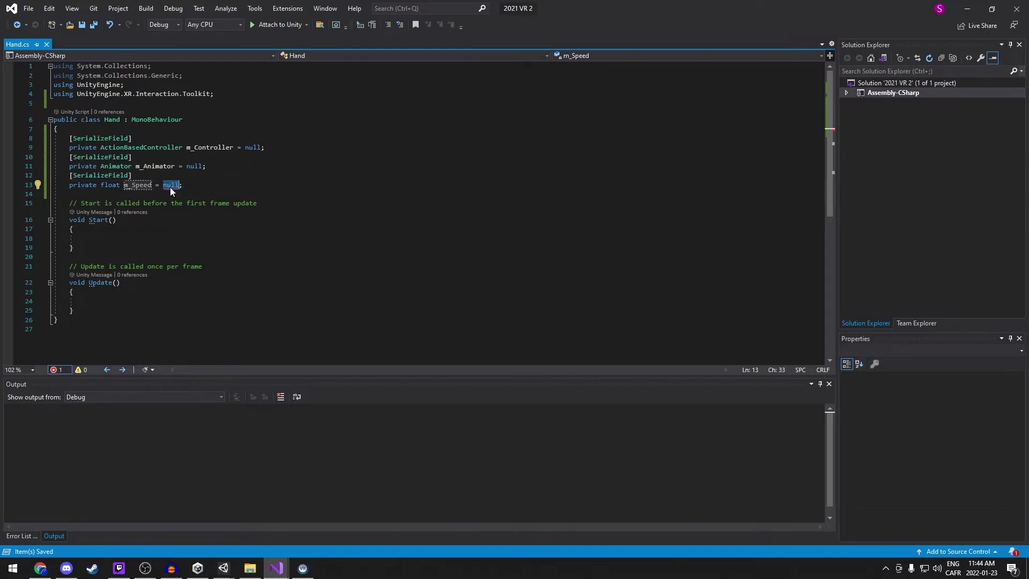
pyautogui.write('0.0f')
pyautogui.hotkey('ctrl', 's')
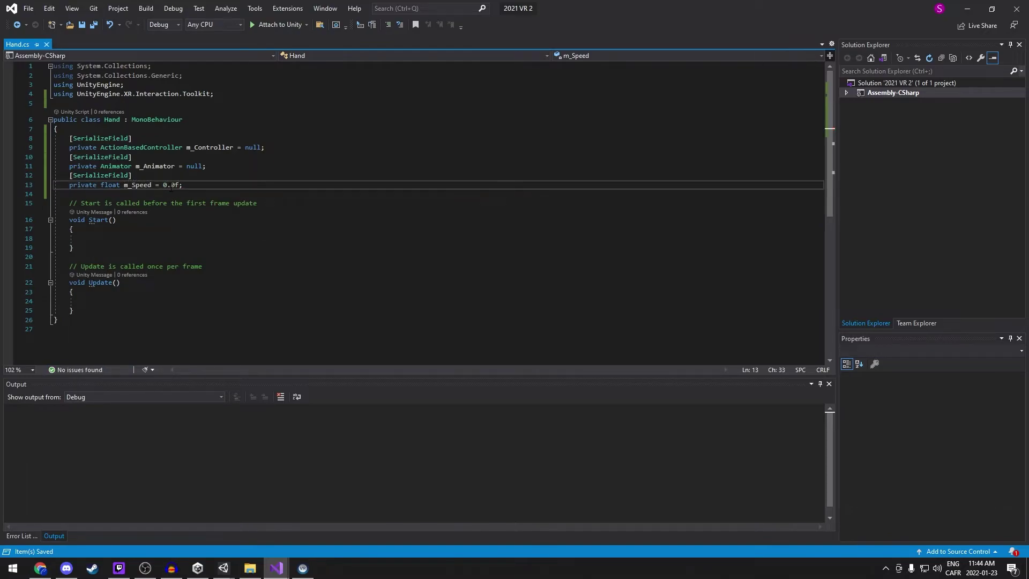
# Below the fields, add private const string ANIMATOR_GRIP_PARAM = "Grip"; and save
pyautogui.press('Return')
pyautogui.press('Return')
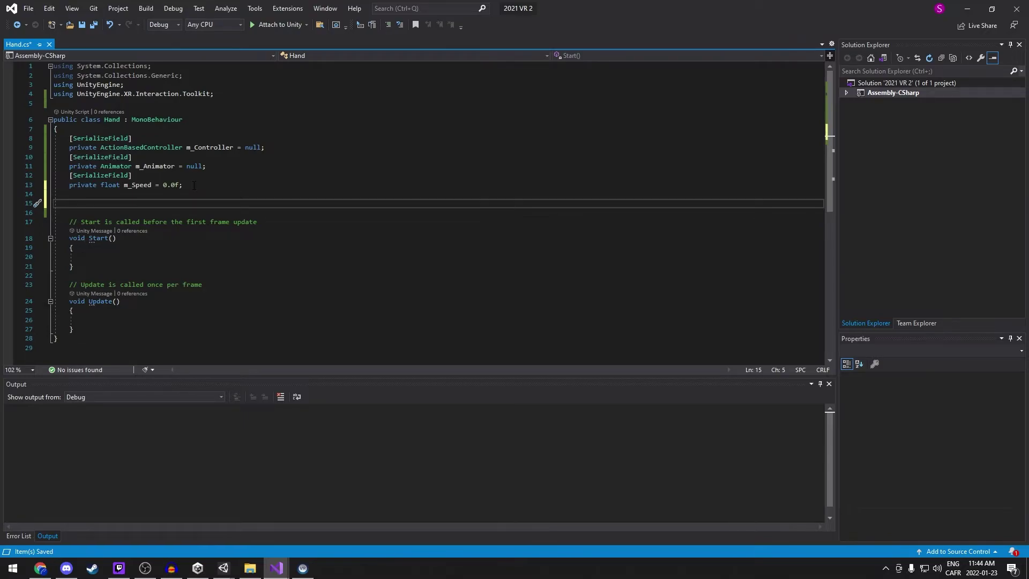
pyautogui.write('priv')
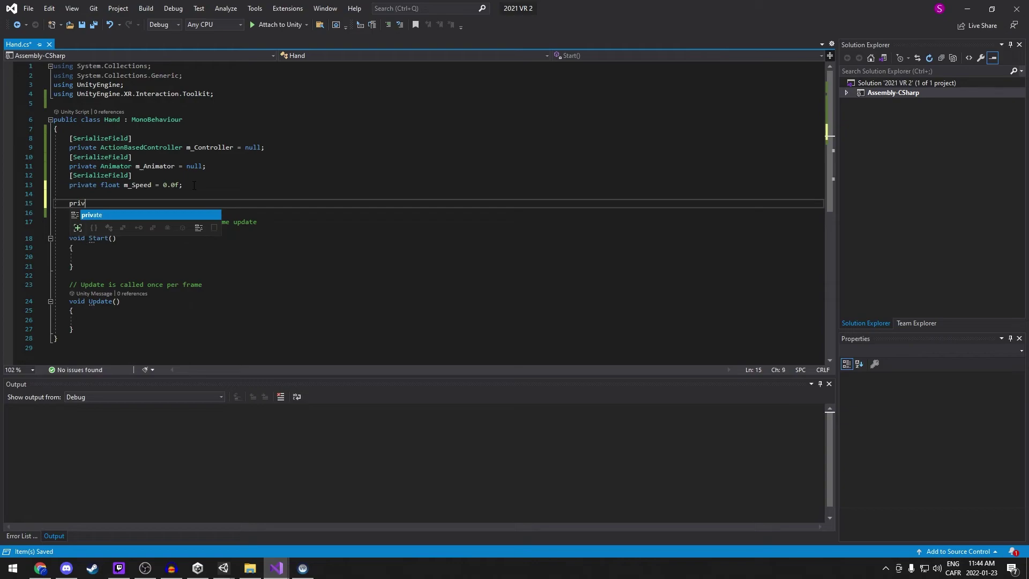
pyautogui.press('Tab')
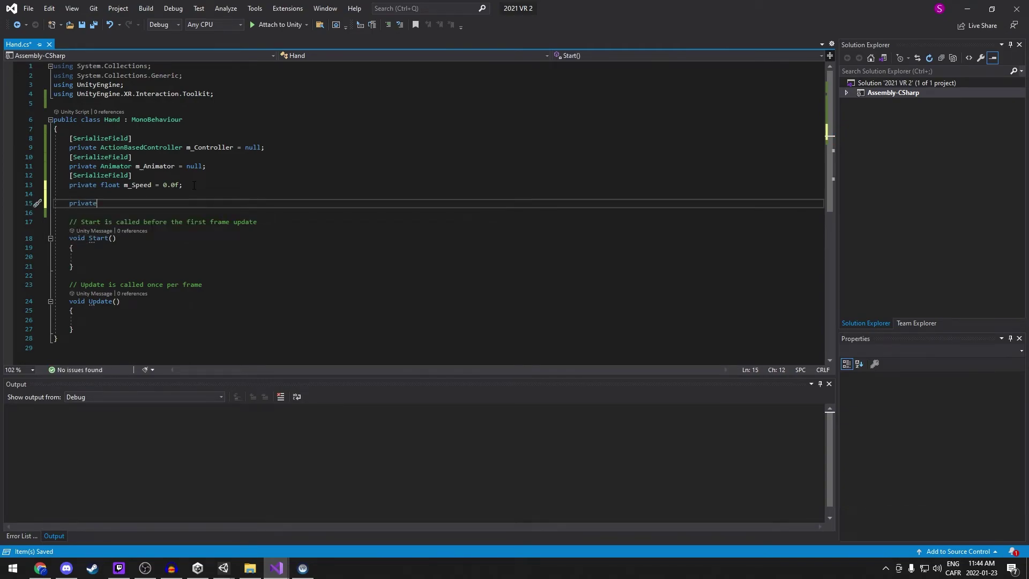
pyautogui.write('cons')
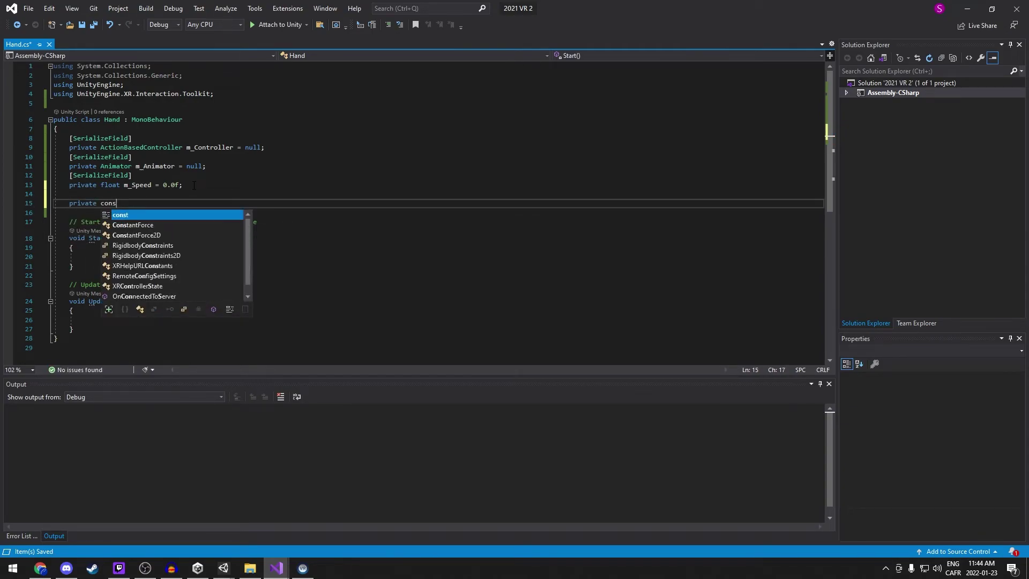
pyautogui.write('t ')
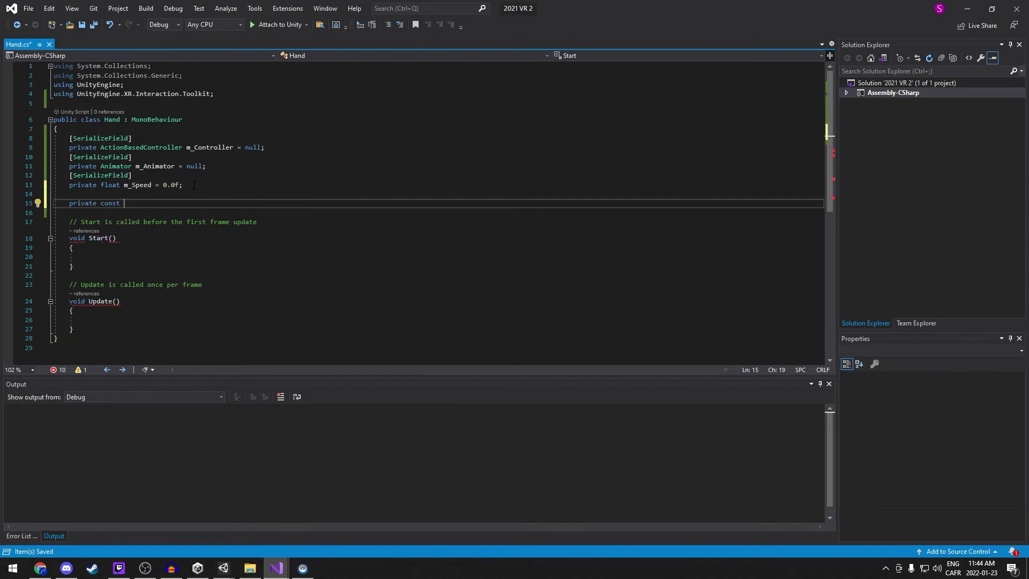
pyautogui.write('string ')
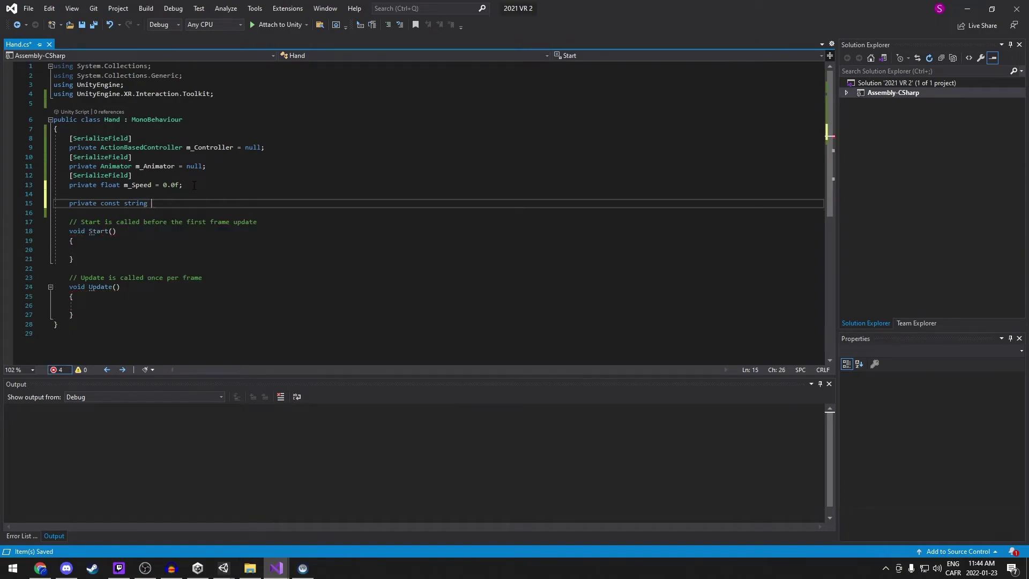
pyautogui.write('AN')
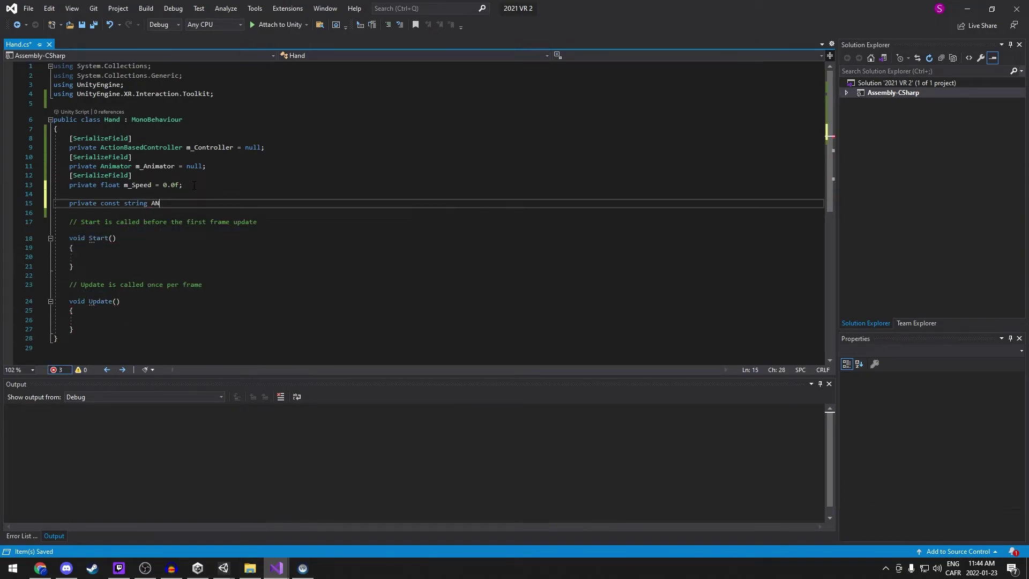
pyautogui.write('IMATOR_')
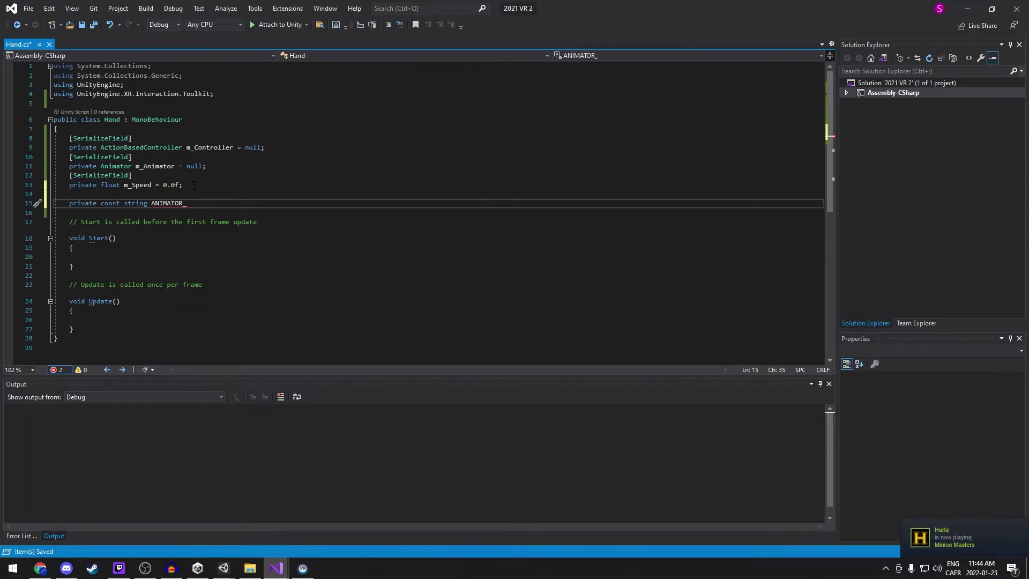
pyautogui.write('GRIP_PARAM')
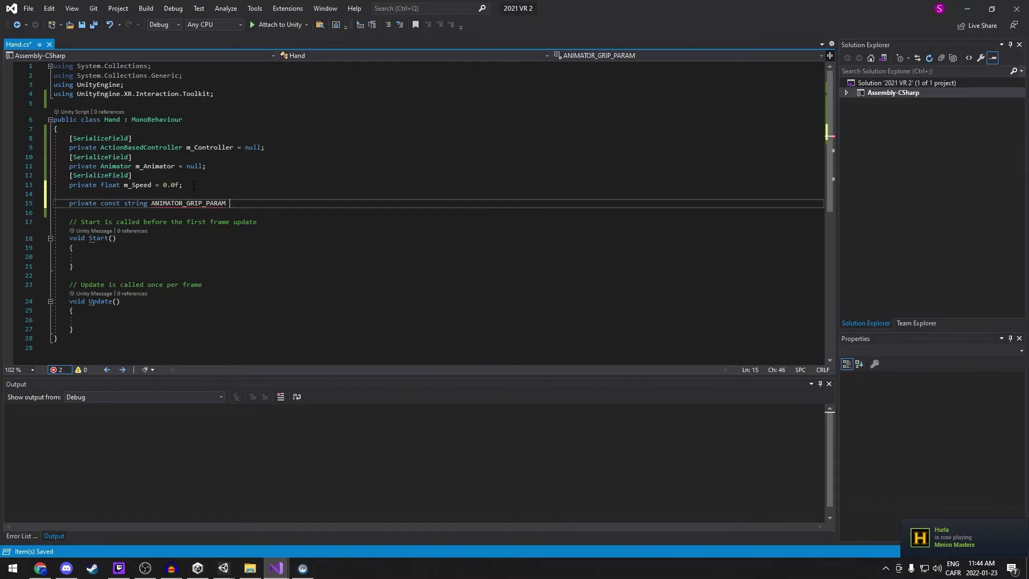
pyautogui.write(' = "Grip"')
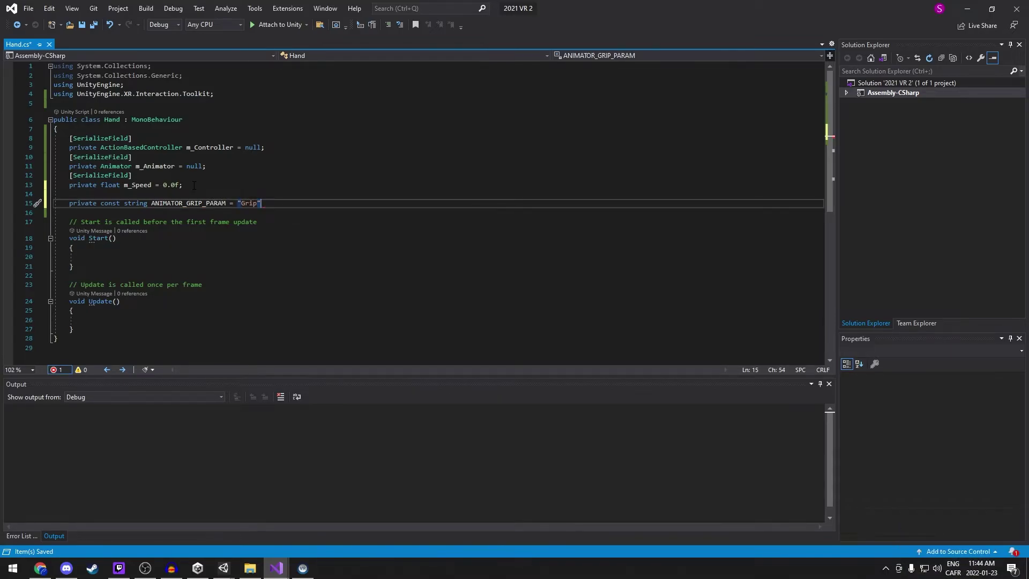
pyautogui.write(';')
pyautogui.hotkey('ctrl', 's')
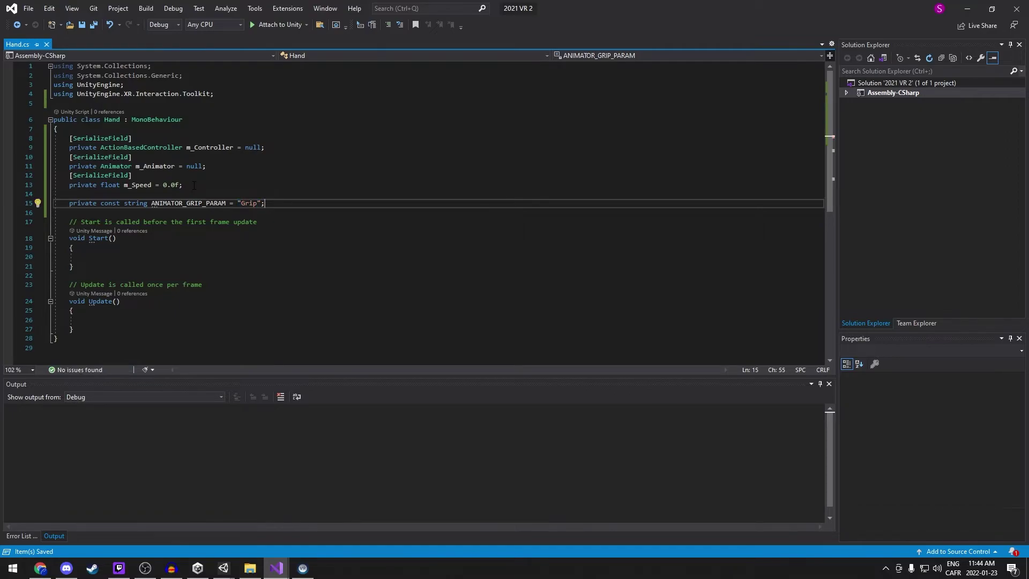
# Declare private float m_GripTarget = 0.0f and m_CurGrip = 0.0f, then select the unused Start method
pyautogui.press('Return')
pyautogui.press('Return')
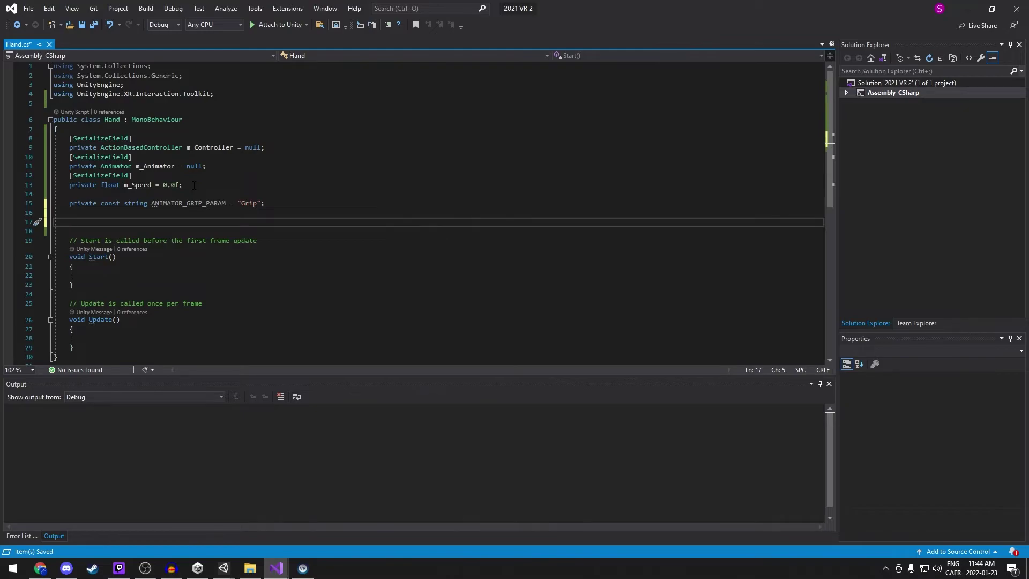
pyautogui.write('private float m_')
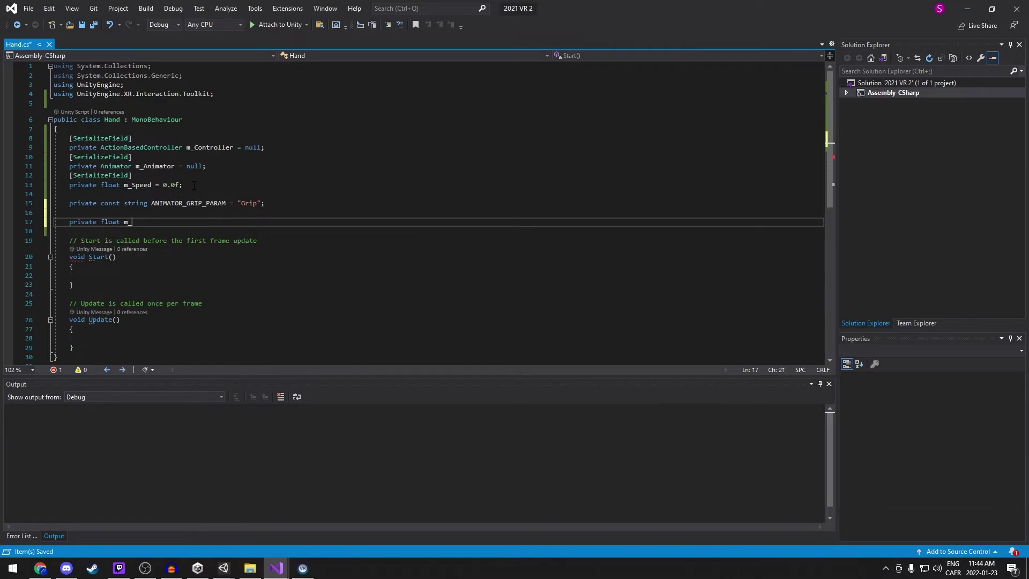
pyautogui.write('GripTarget = 0.0f;')
pyautogui.press('Return')
pyautogui.write('priva')
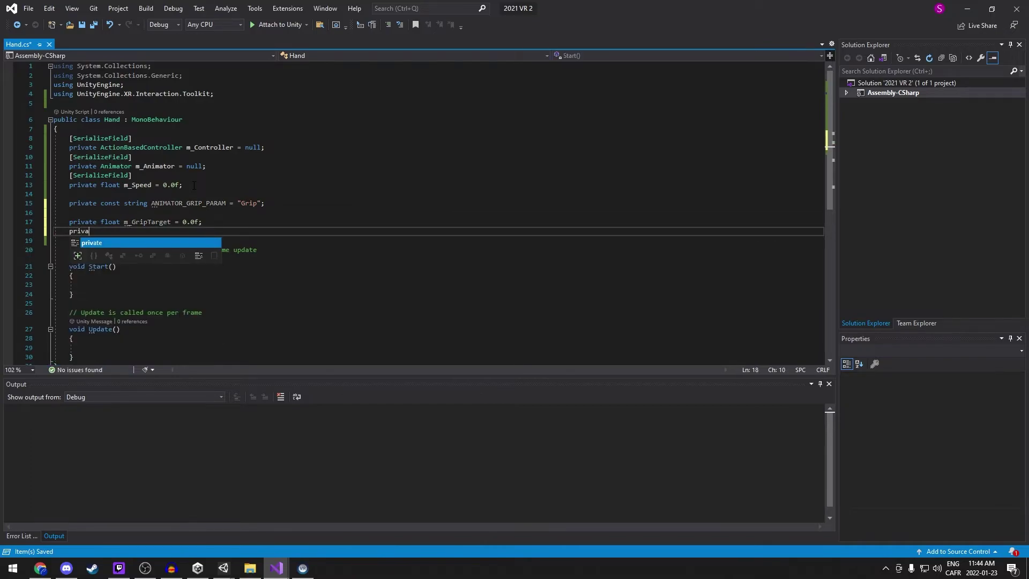
pyautogui.write('te float ')
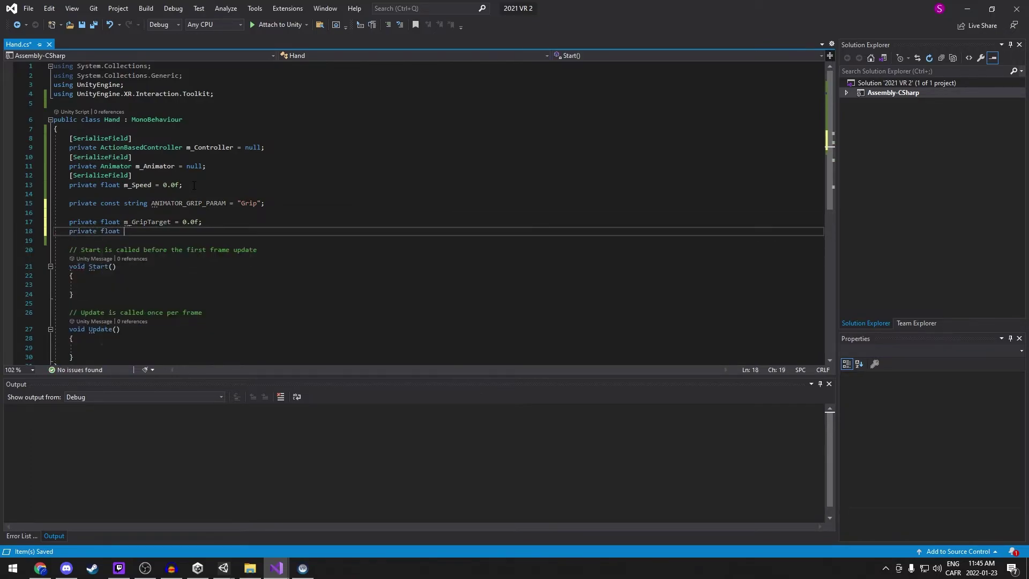
pyautogui.write('m_')
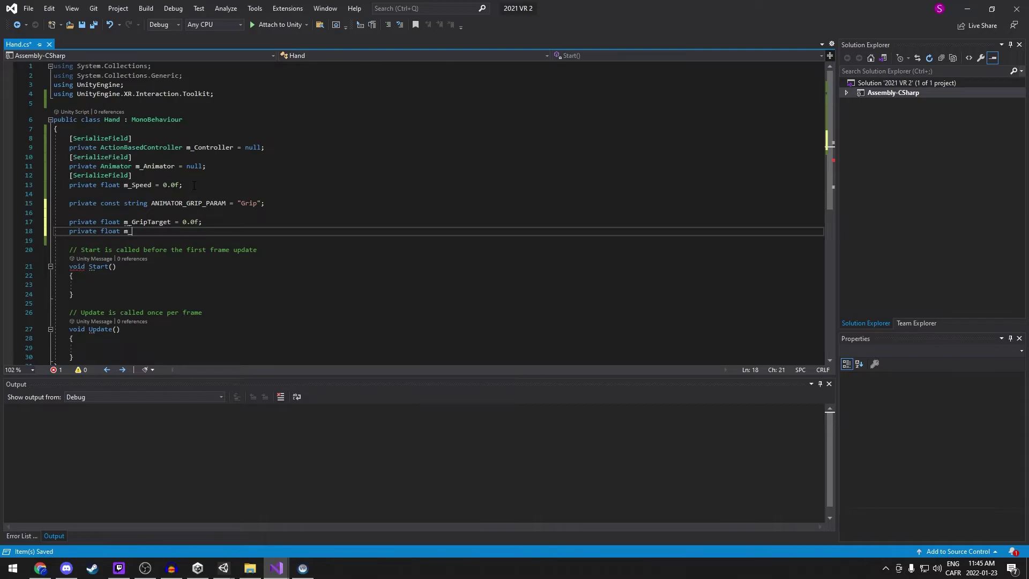
pyautogui.write('CurGrip = 0.0f;')
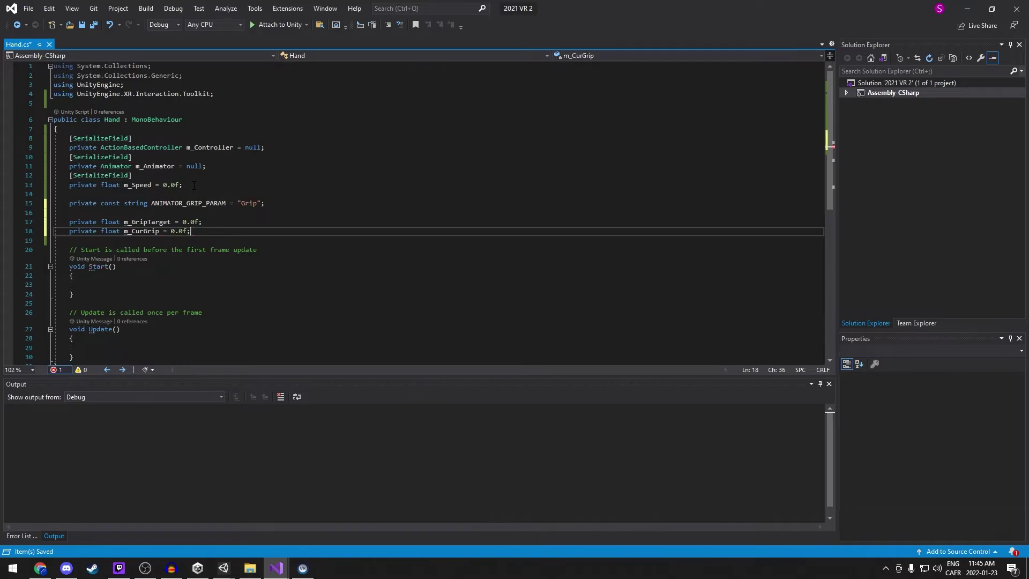
pyautogui.moveTo(80, 294); pyautogui.dragTo(54, 241)
# Delete the empty Start method and its comment, and save the script
pyautogui.press('Delete')
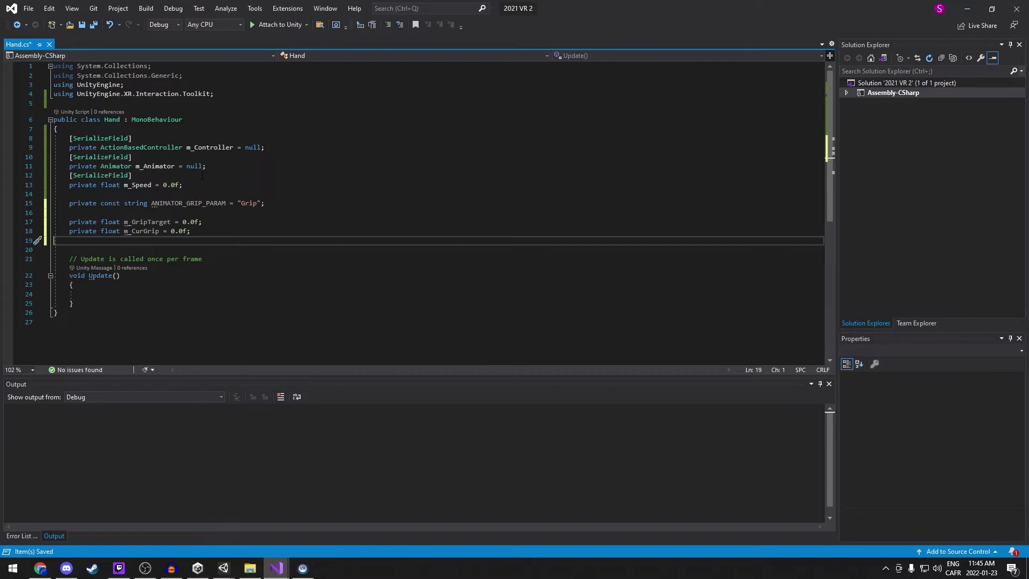
pyautogui.click(202, 175)
pyautogui.hotkey('ctrl', 's')
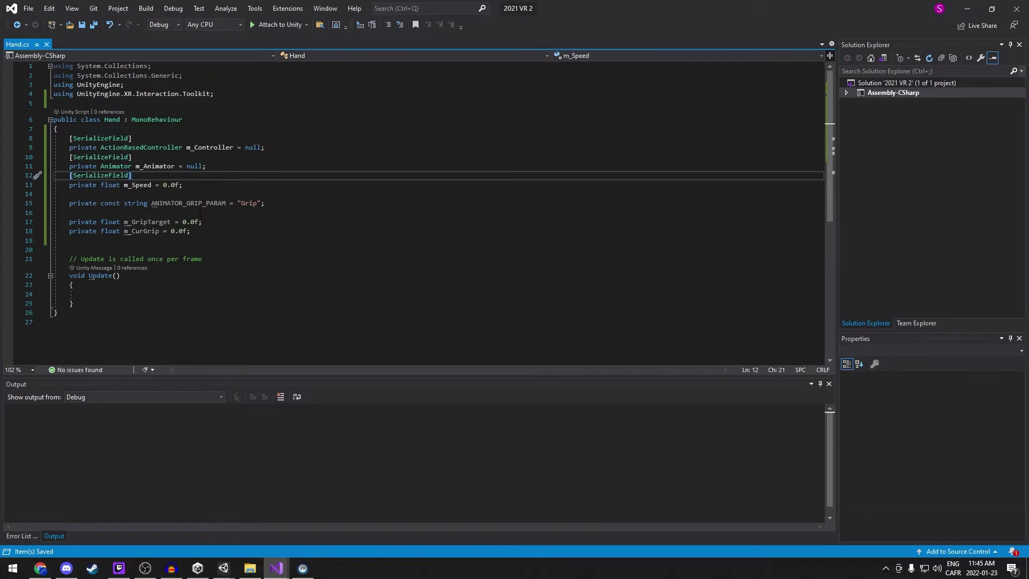
# In Update, write m_GripTarget = m_Controller.selectAction.action.ReadValue<float>();
pyautogui.click(108, 292)
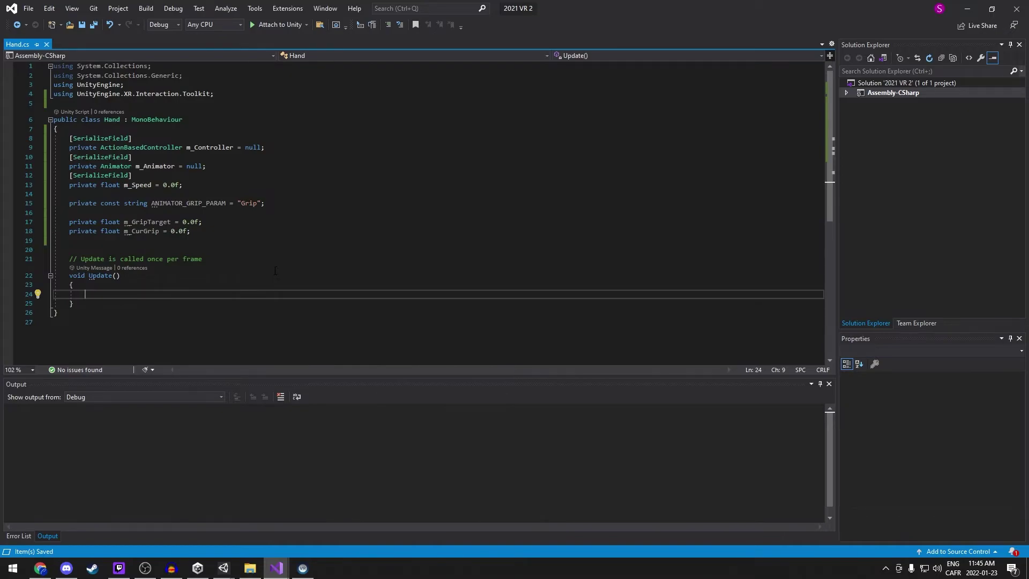
pyautogui.write('m_Gr')
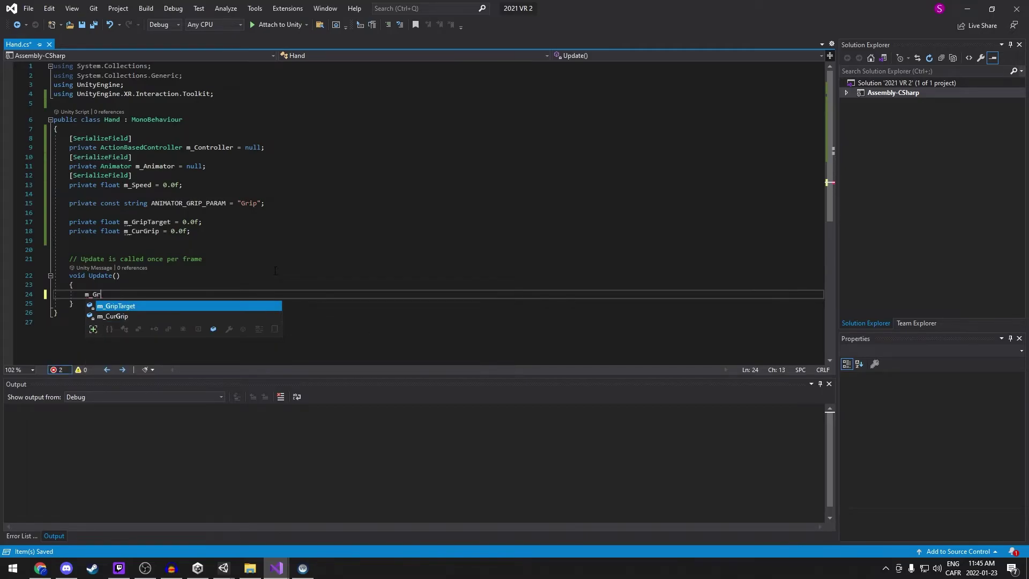
pyautogui.write('ip')
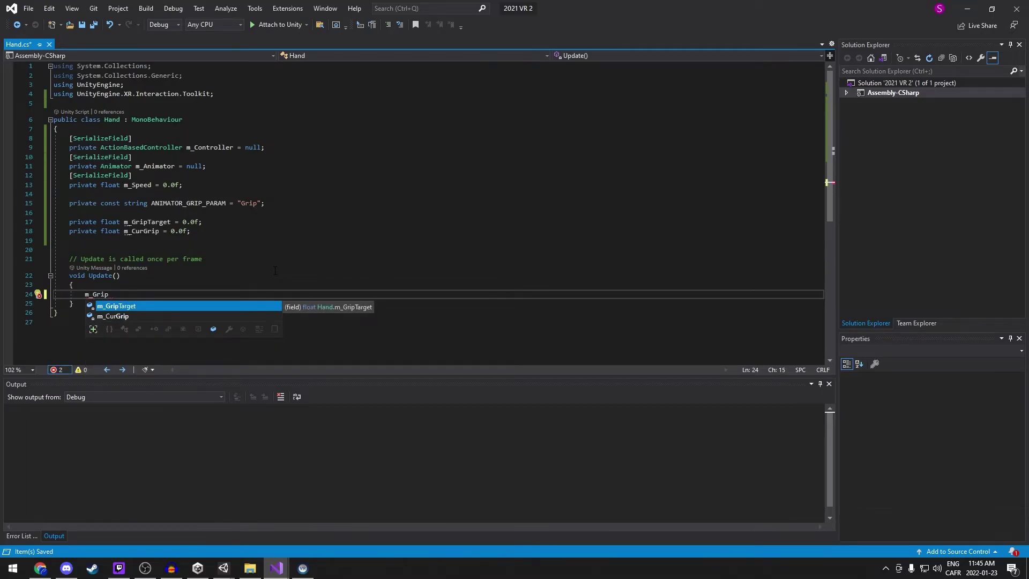
pyautogui.press('Tab')
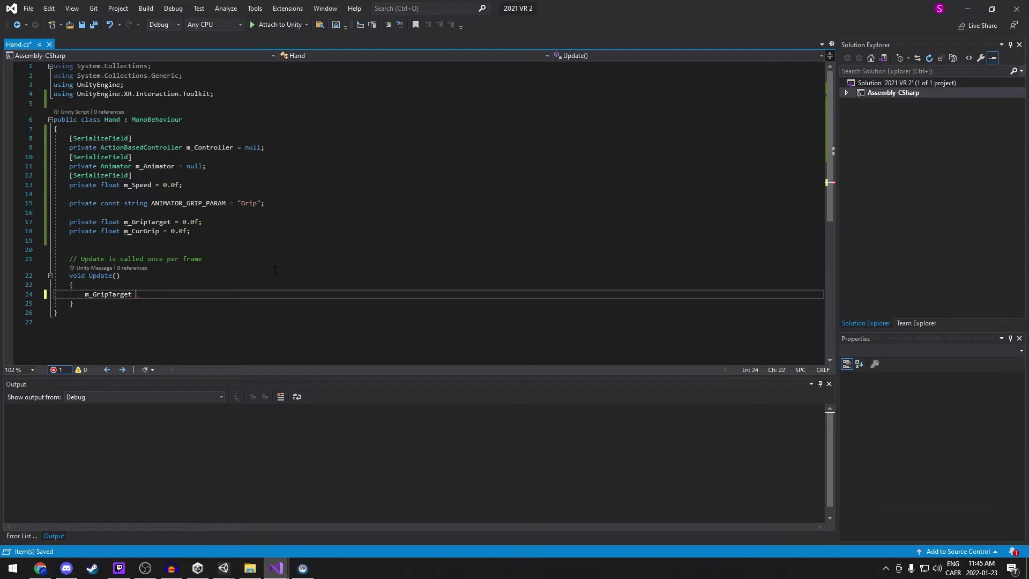
pyautogui.write('= m_Con')
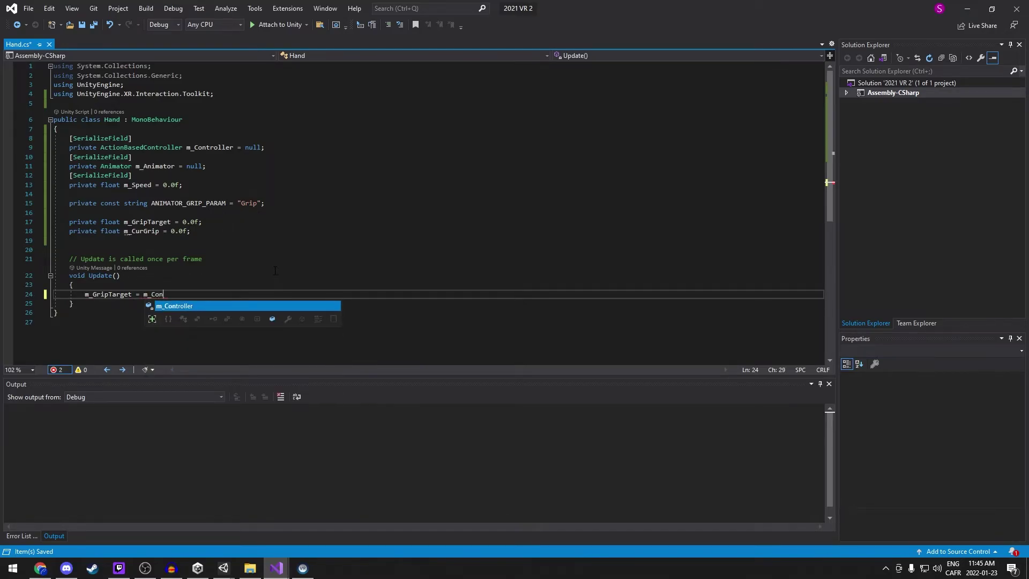
pyautogui.press('Tab')
pyautogui.write('.se')
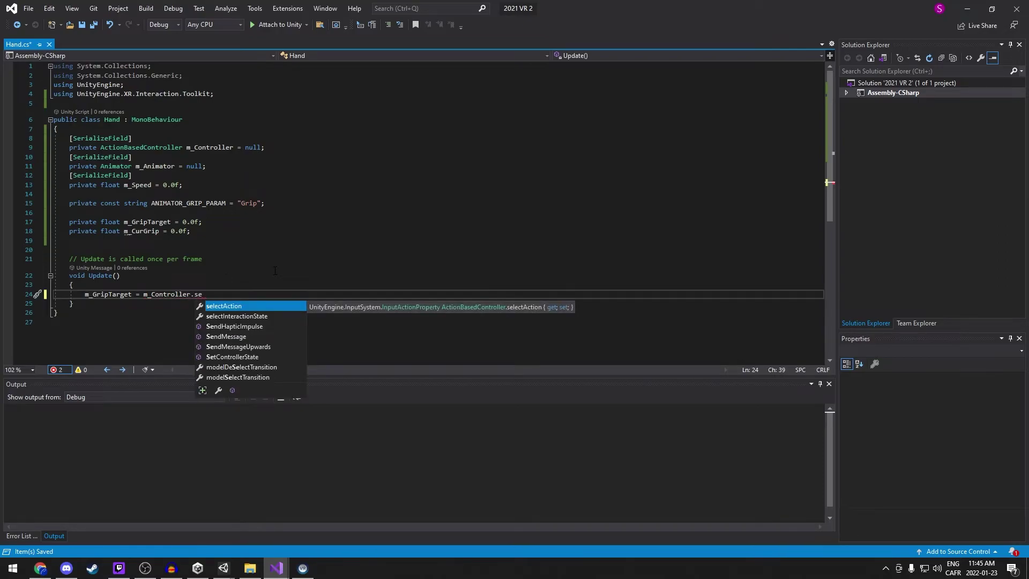
pyautogui.press('Tab')
pyautogui.write('.a')
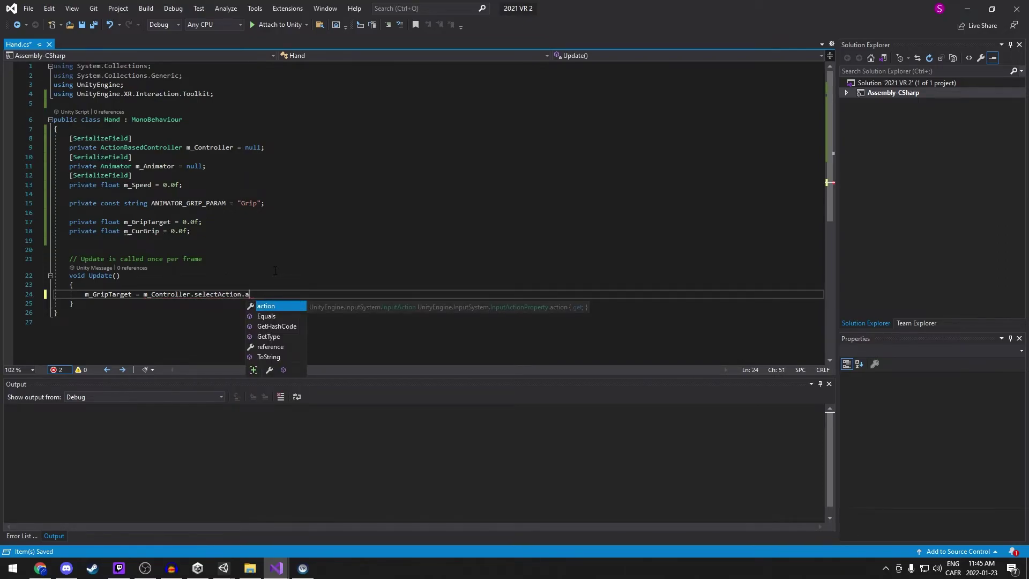
pyautogui.press('Tab')
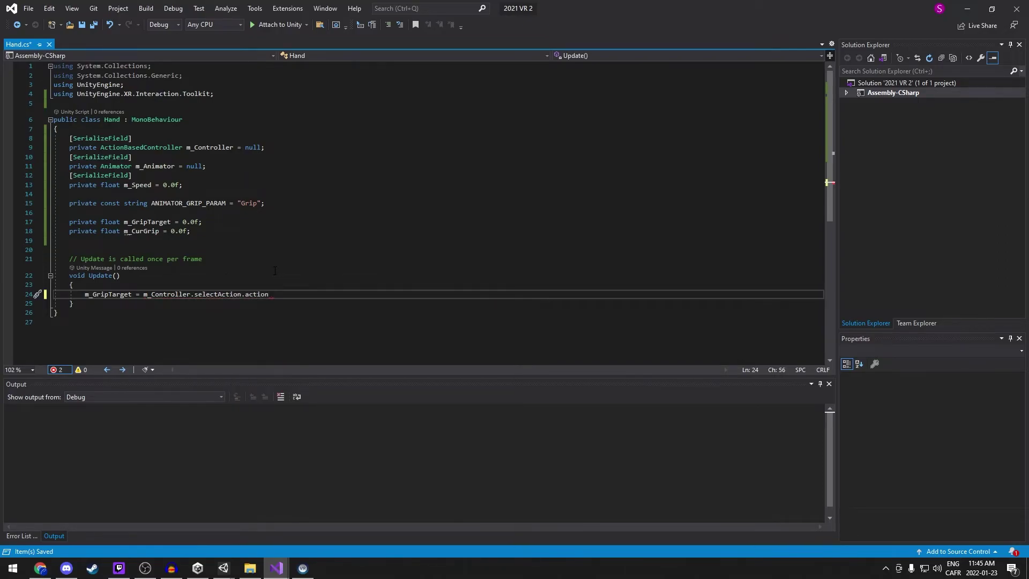
pyautogui.write('.Read')
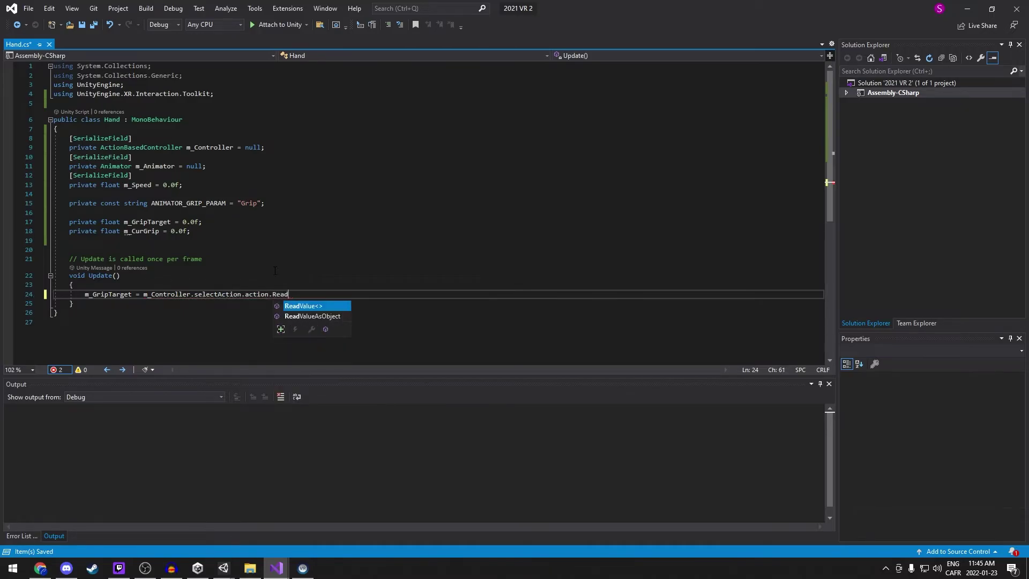
pyautogui.write('Value<')
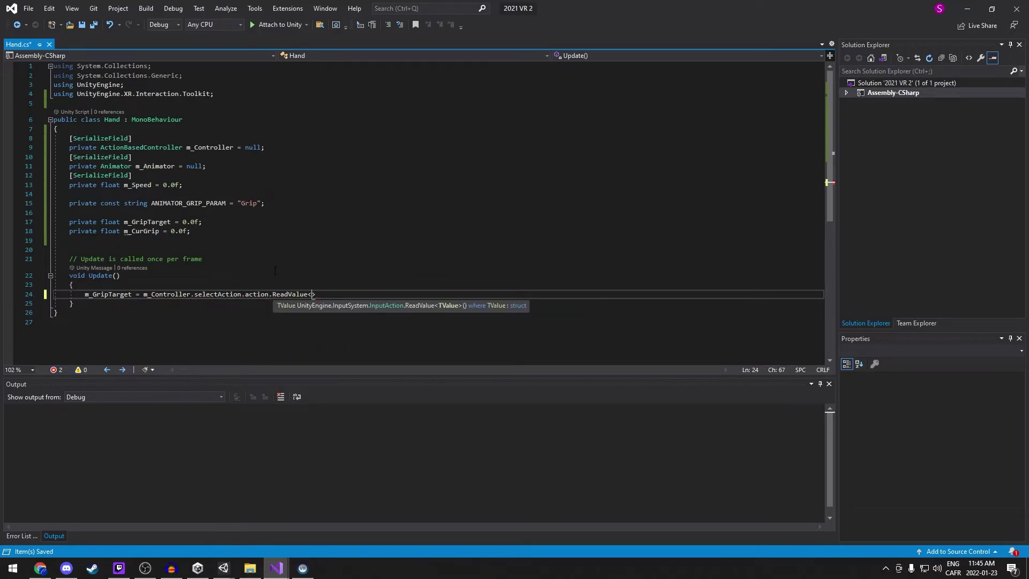
pyautogui.write('float')
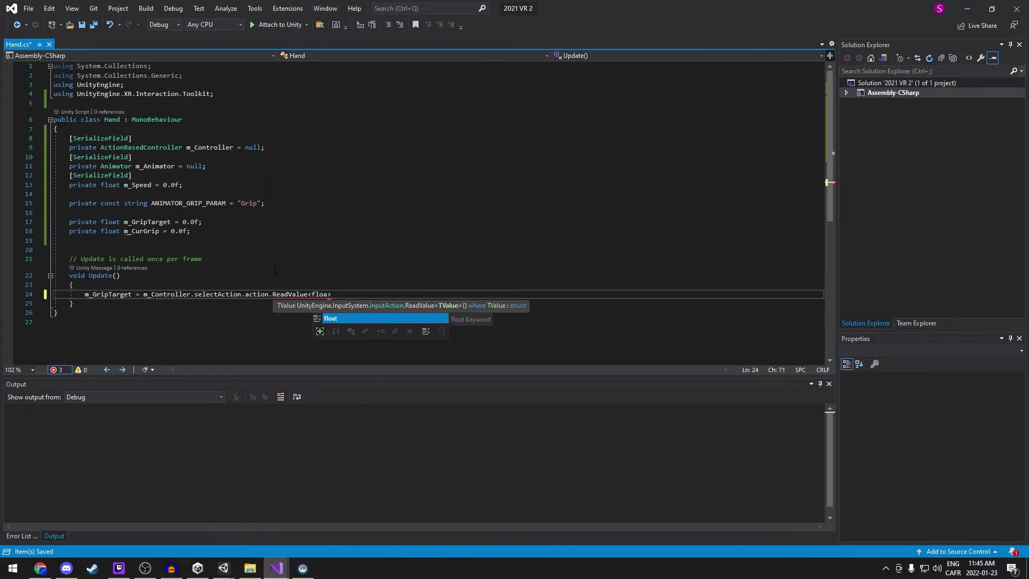
pyautogui.write('>();')
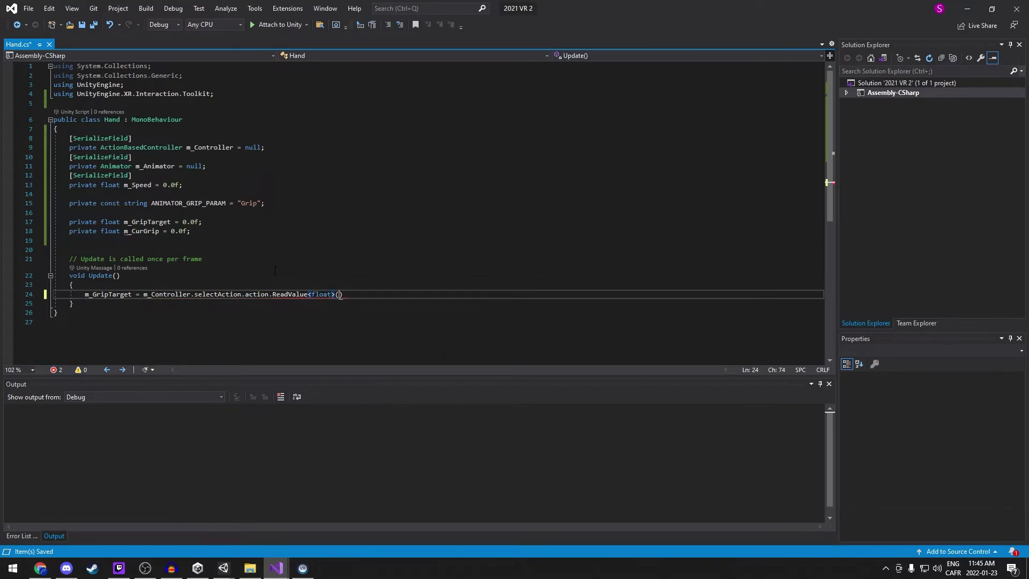
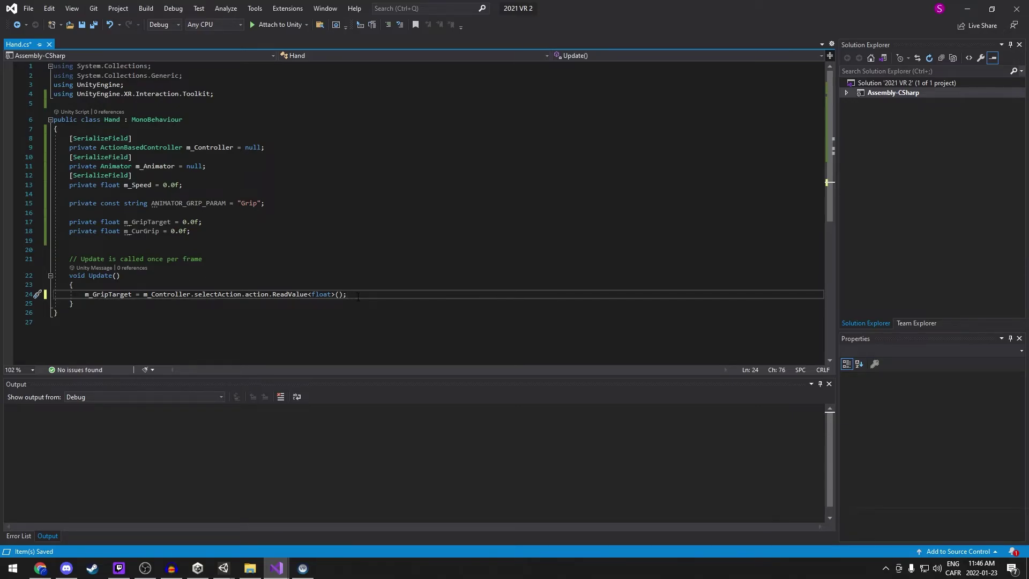
# Add an empty if (m_CurGrip != m_GripTarget) block below the grip-reading line in Update()
pyautogui.press('Return')
pyautogui.press('Return')
pyautogui.write('if(')
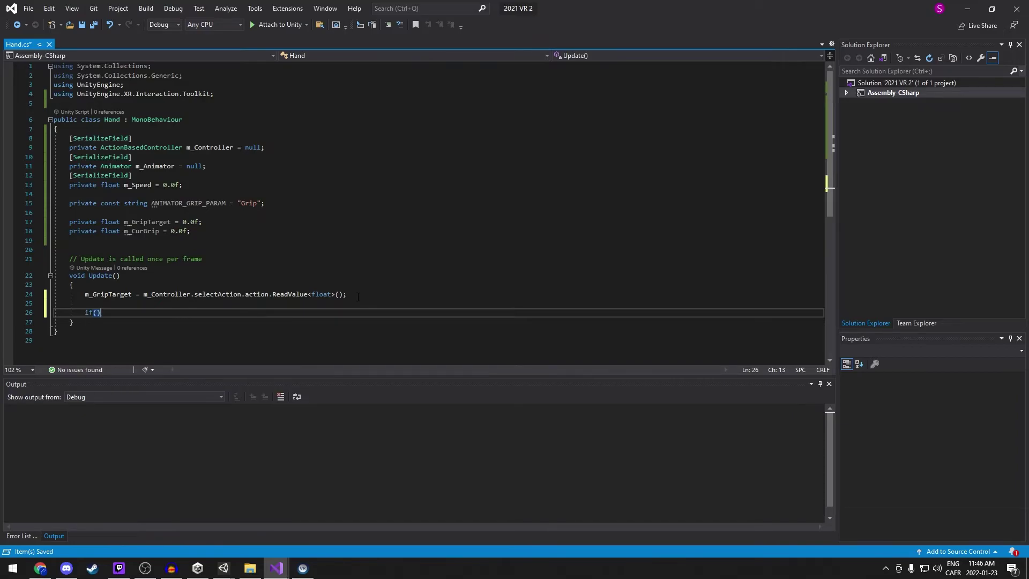
pyautogui.write('m_CurGrip')
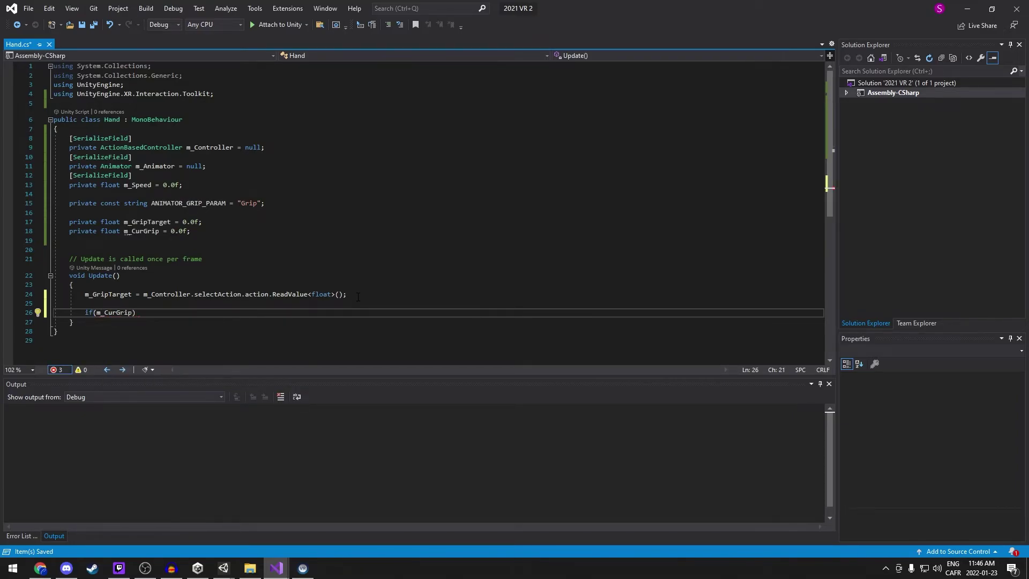
pyautogui.write(' != ')
pyautogui.write('m_')
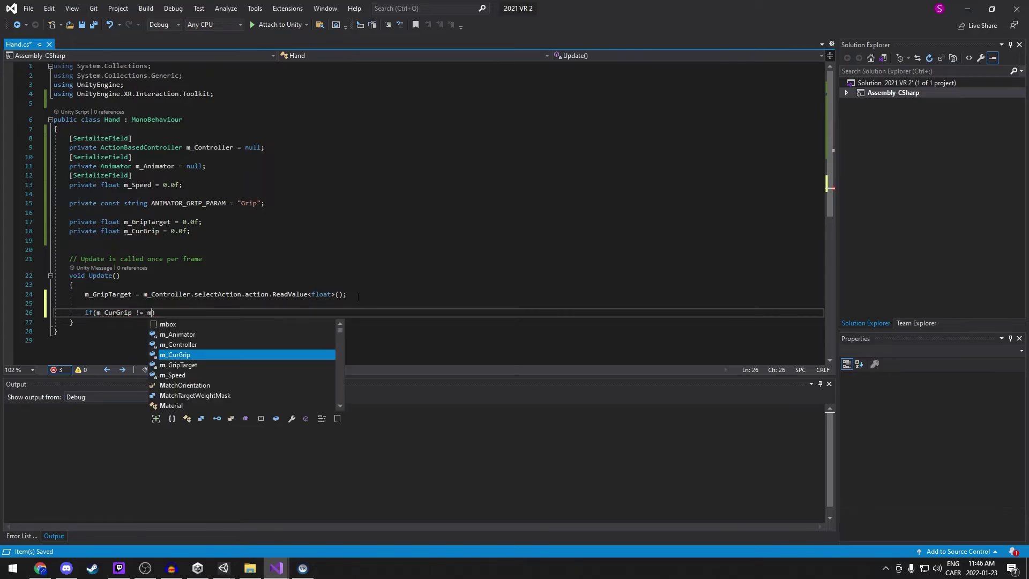
pyautogui.write('GripTarget')
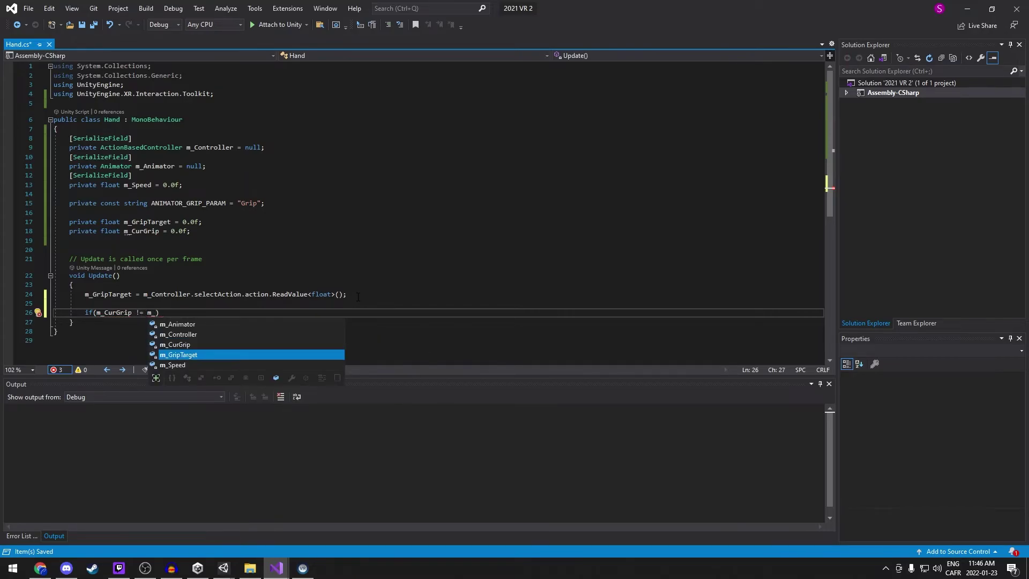
pyautogui.press('Return')
pyautogui.write('{')
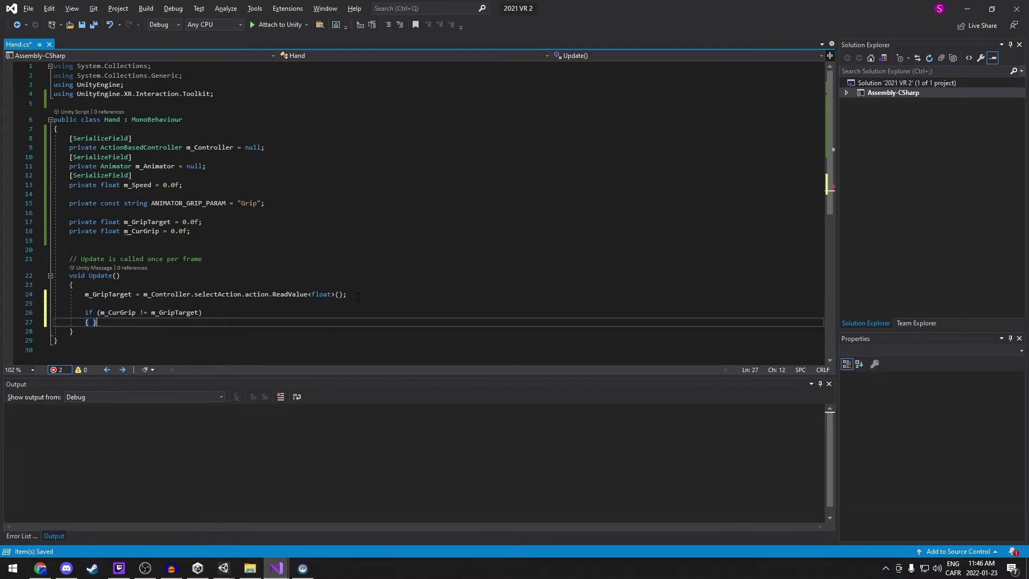
pyautogui.press('Return')
# Inside the if block, begin m_CurGrip = Mathf.MoveTowards(m_CurGrip, m_GripTarget using IntelliSense completions
pyautogui.press('Tab')
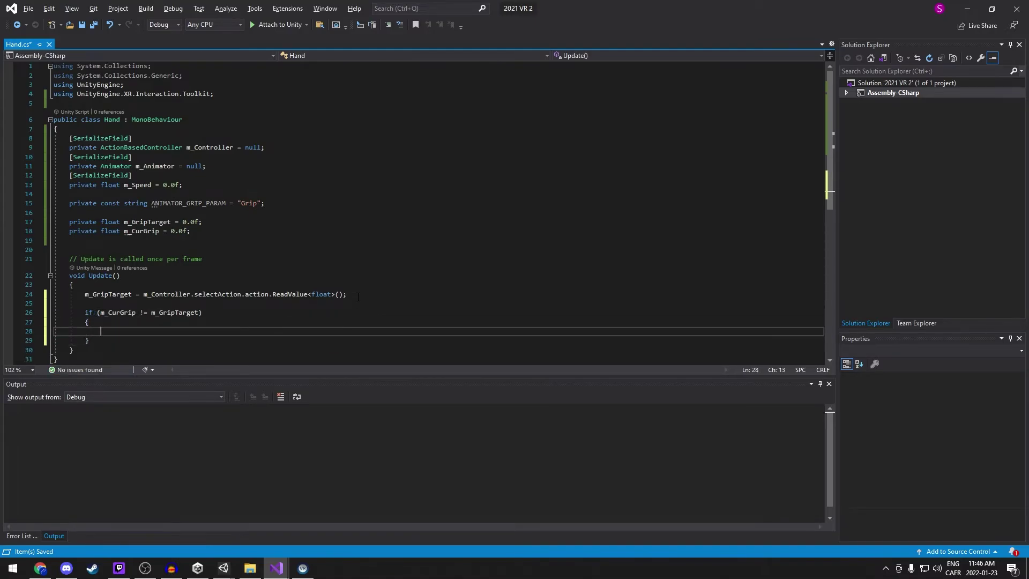
pyautogui.write('m')
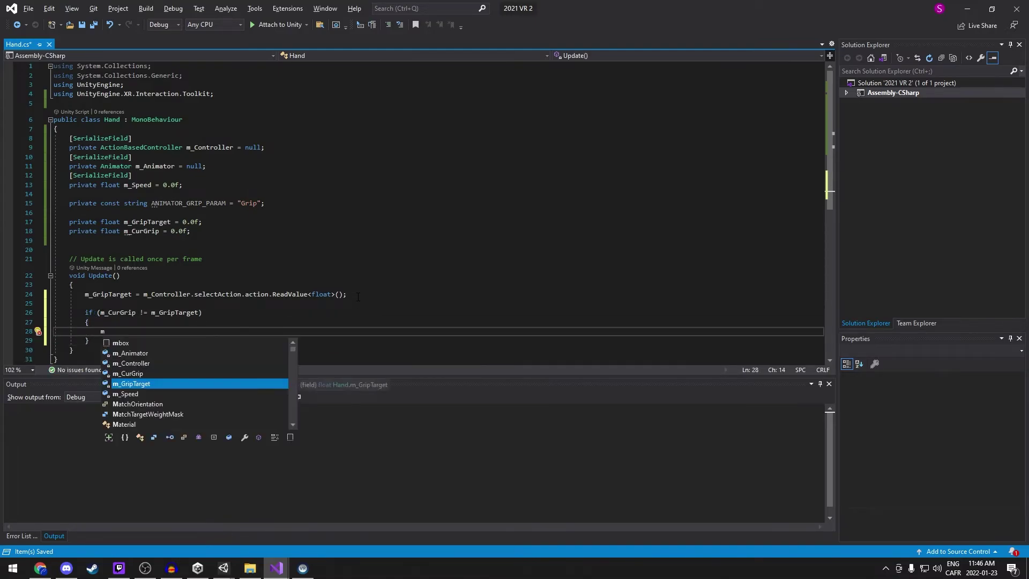
pyautogui.write('_CurGrip')
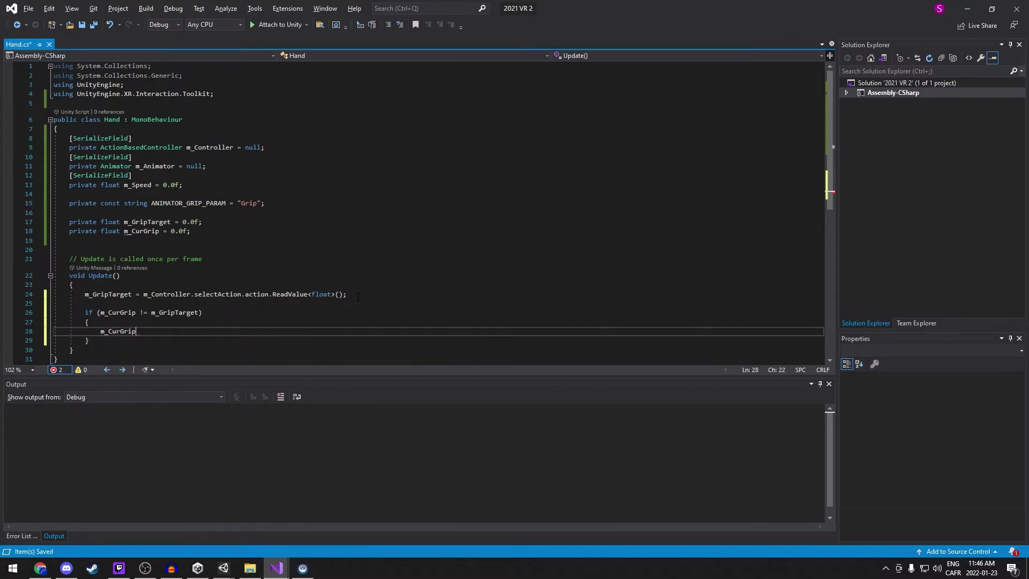
pyautogui.write(' = Ma')
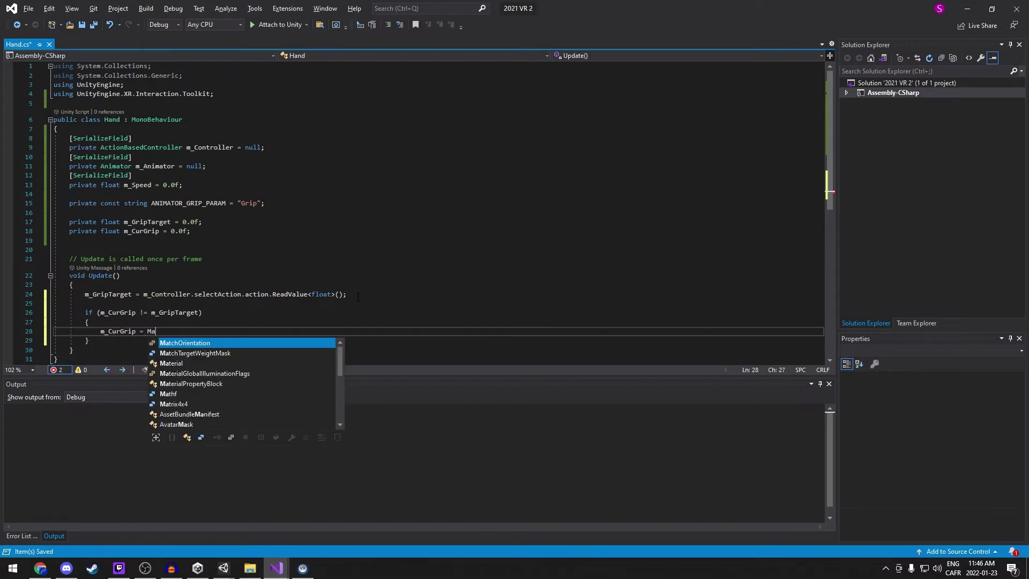
pyautogui.write('thf')
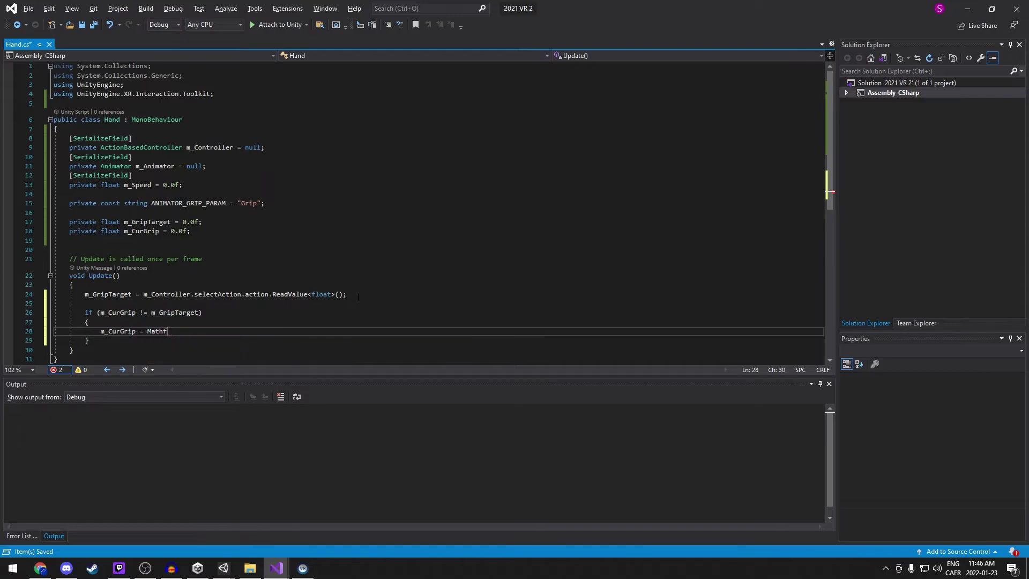
pyautogui.write('.Move')
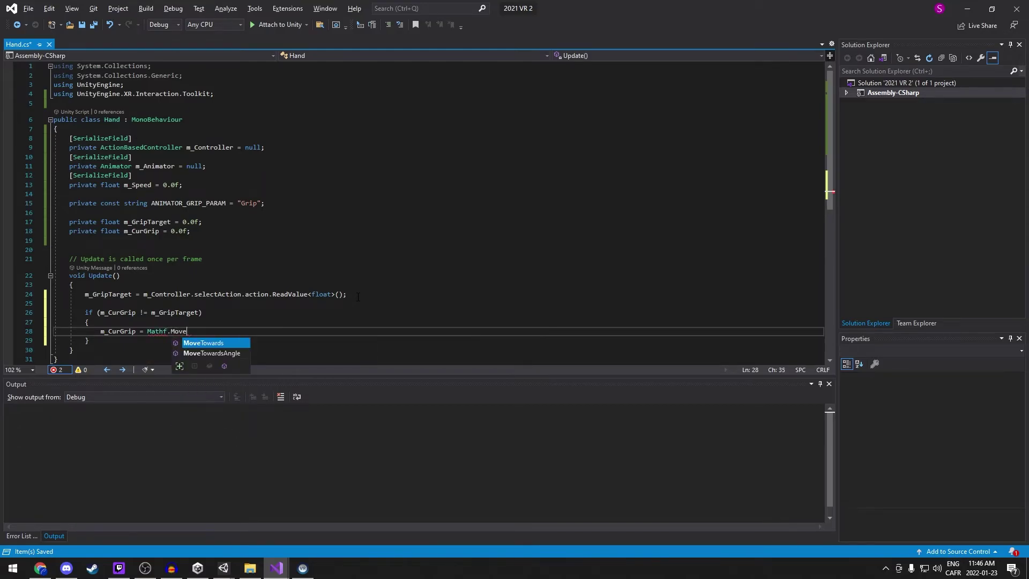
pyautogui.press('Tab')
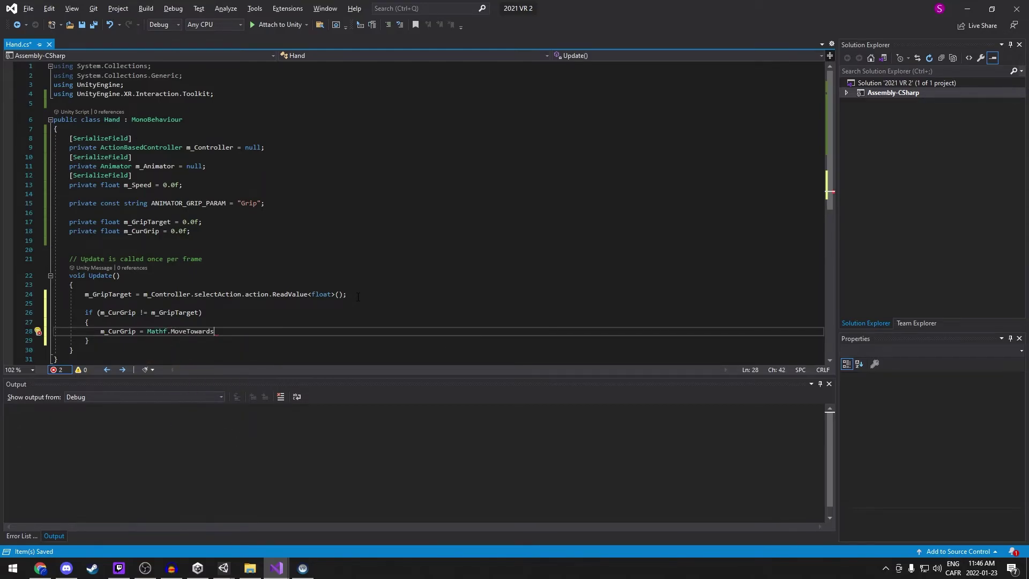
pyautogui.write('(m')
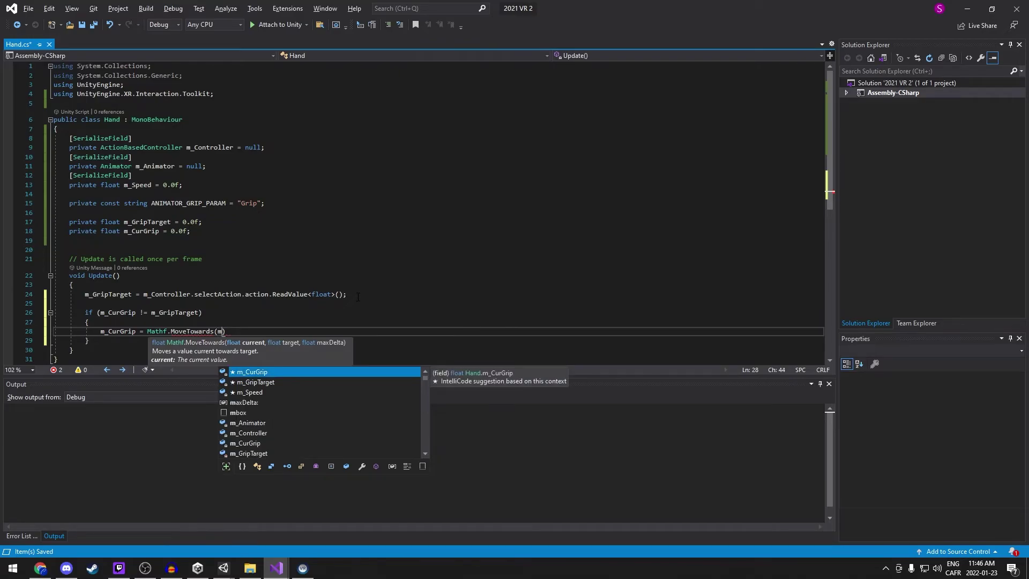
pyautogui.write('_Cur')
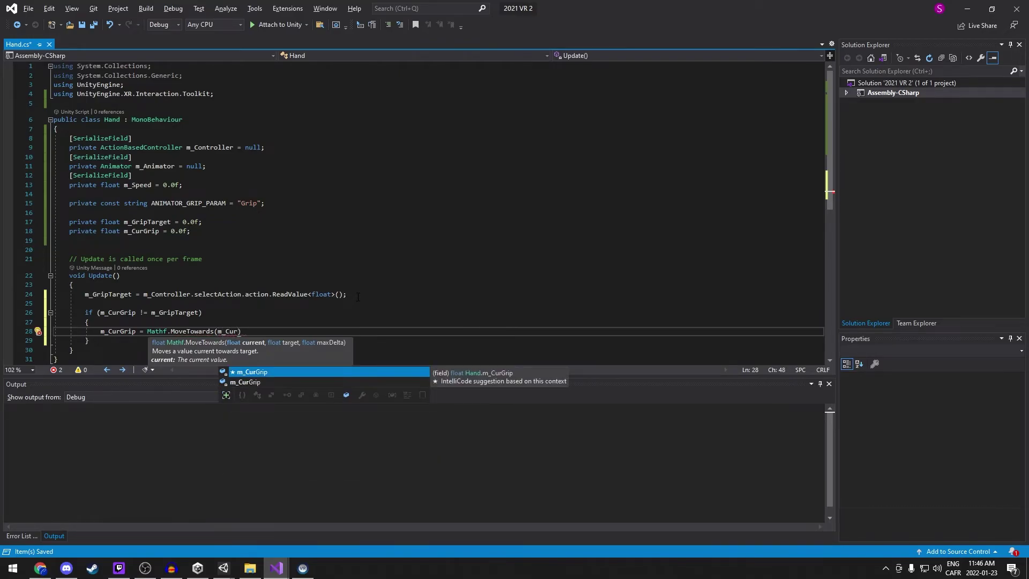
pyautogui.press('Tab')
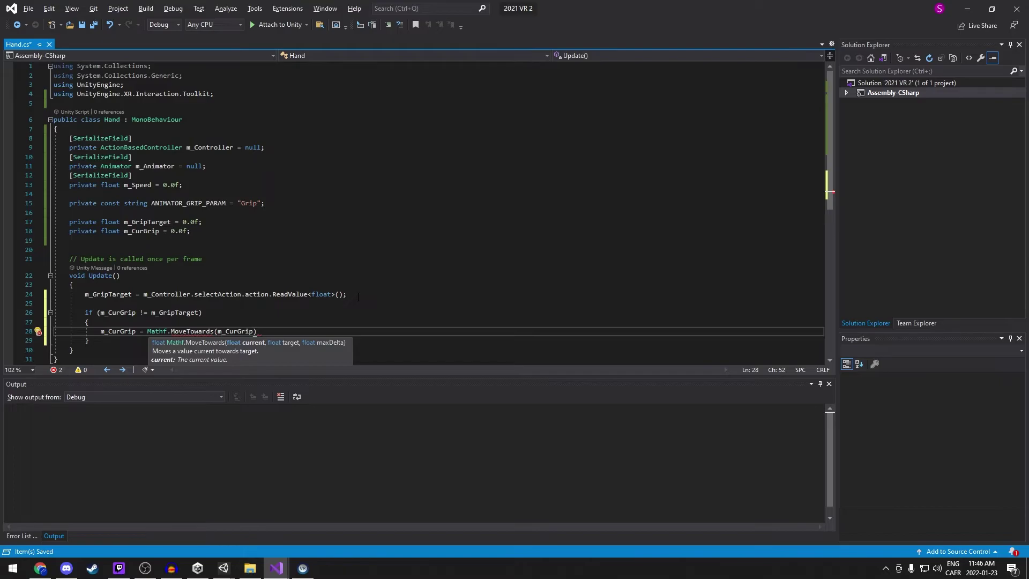
pyautogui.write(', ')
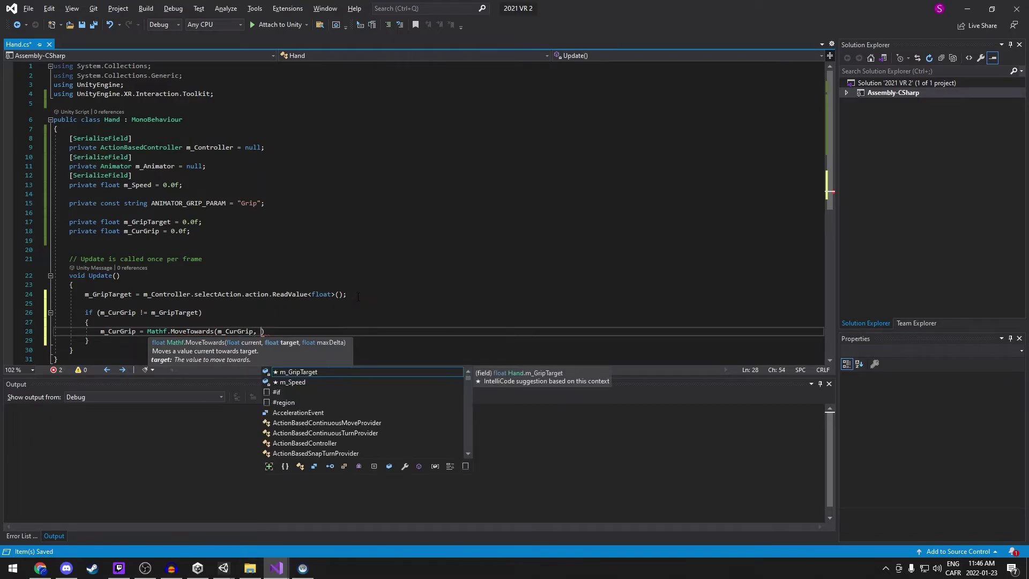
pyautogui.write('m_T')
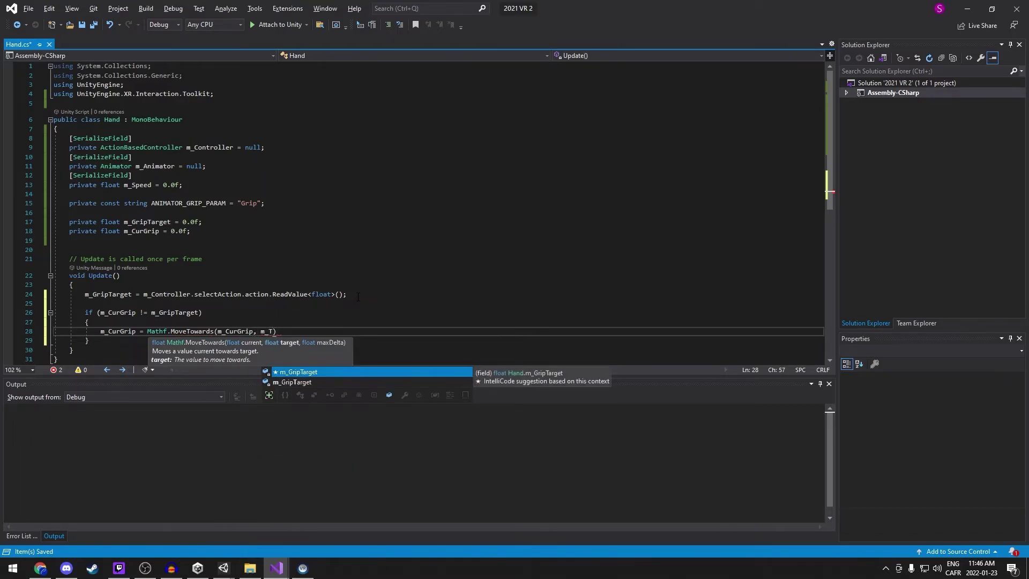
pyautogui.press('Tab')
# Finish the MoveTowards call with the Time.deltaTime * m_Speed argument and closing parenthesis
pyautogui.write(', ')
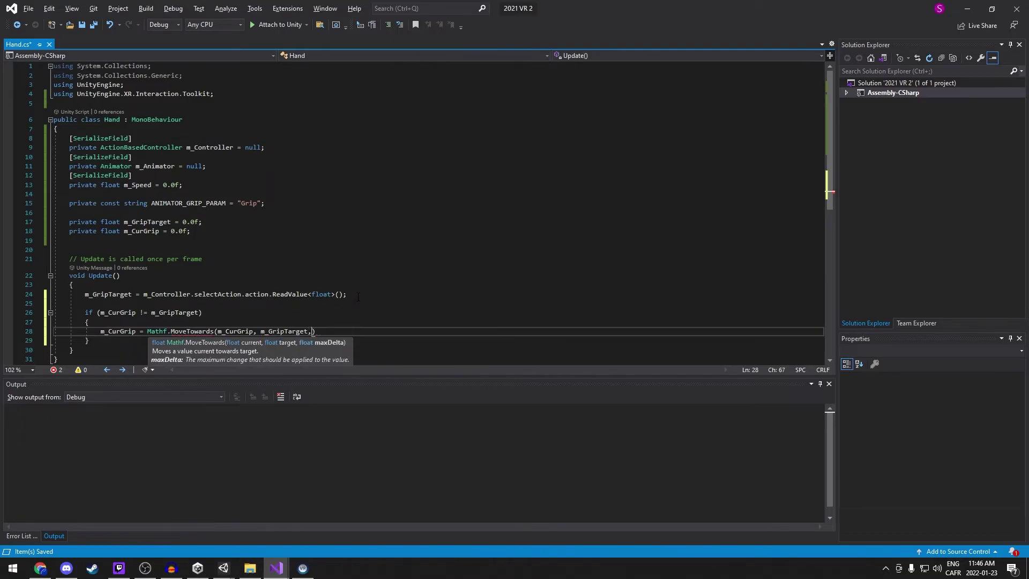
pyautogui.write('Time.')
pyautogui.press('Down')
pyautogui.press('Down')
pyautogui.press('Tab')
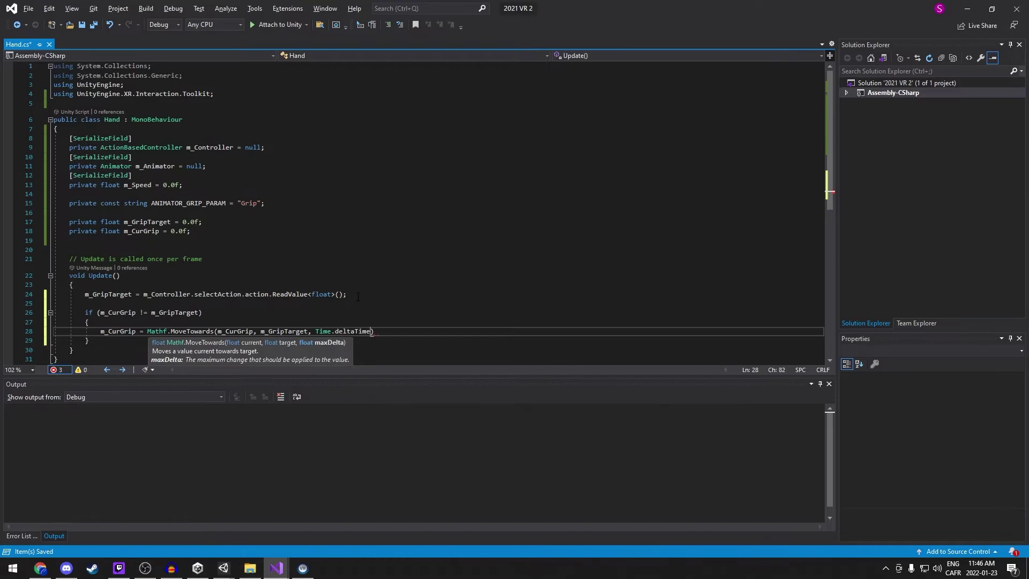
pyautogui.write('* Speed')
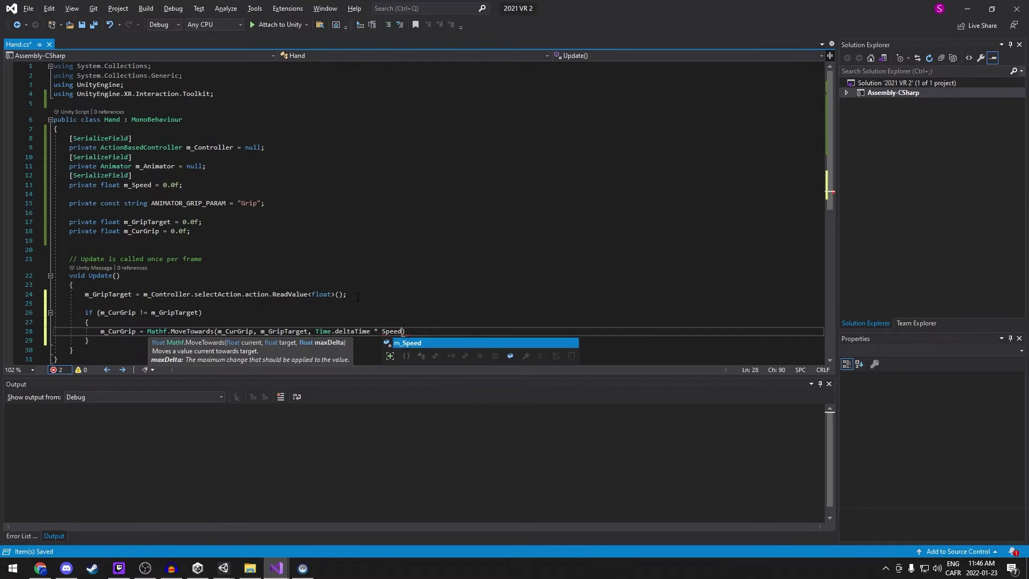
pyautogui.press('Tab')
pyautogui.write(')')
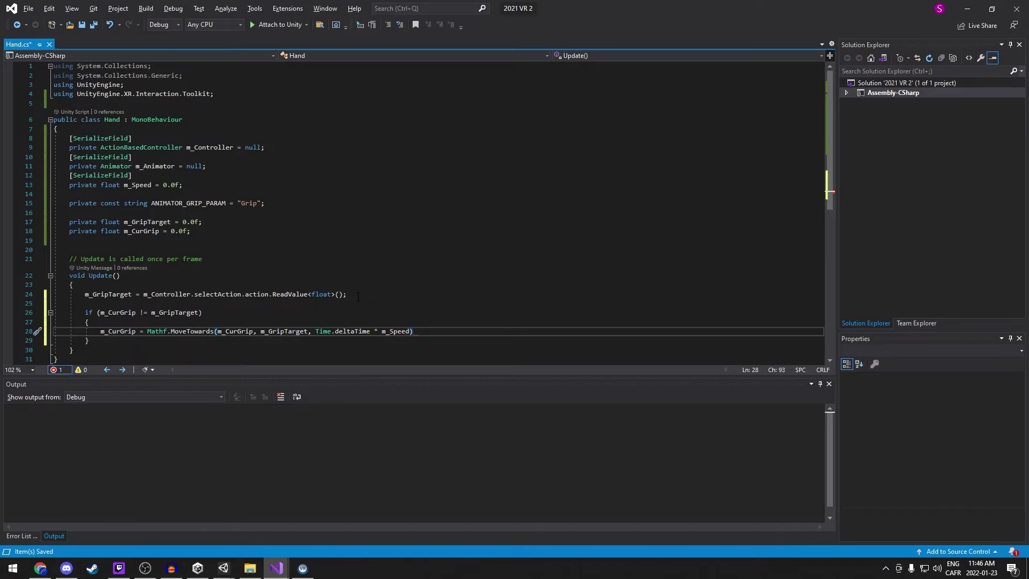
pyautogui.write(';')
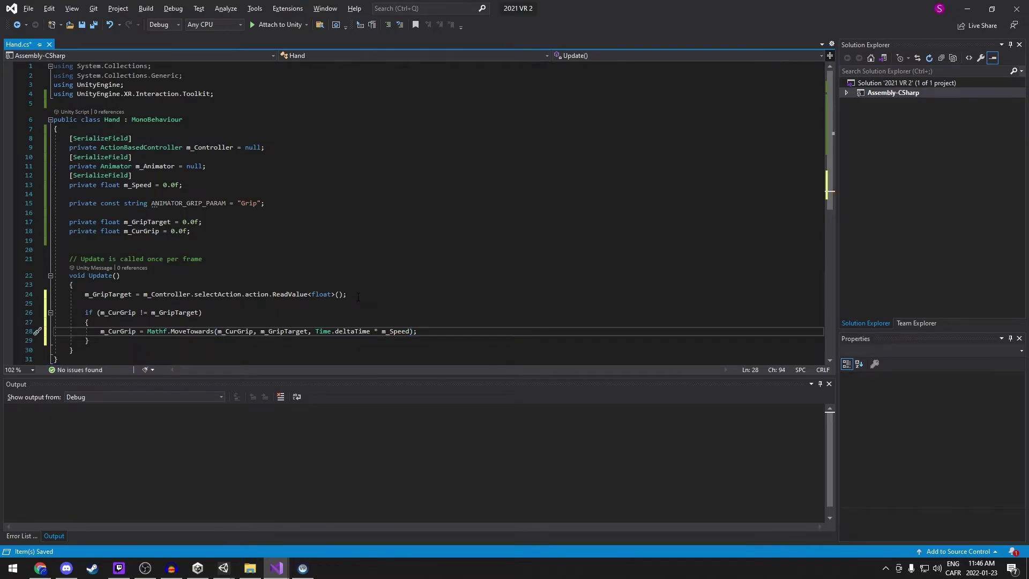
pyautogui.moveTo(219, 299)
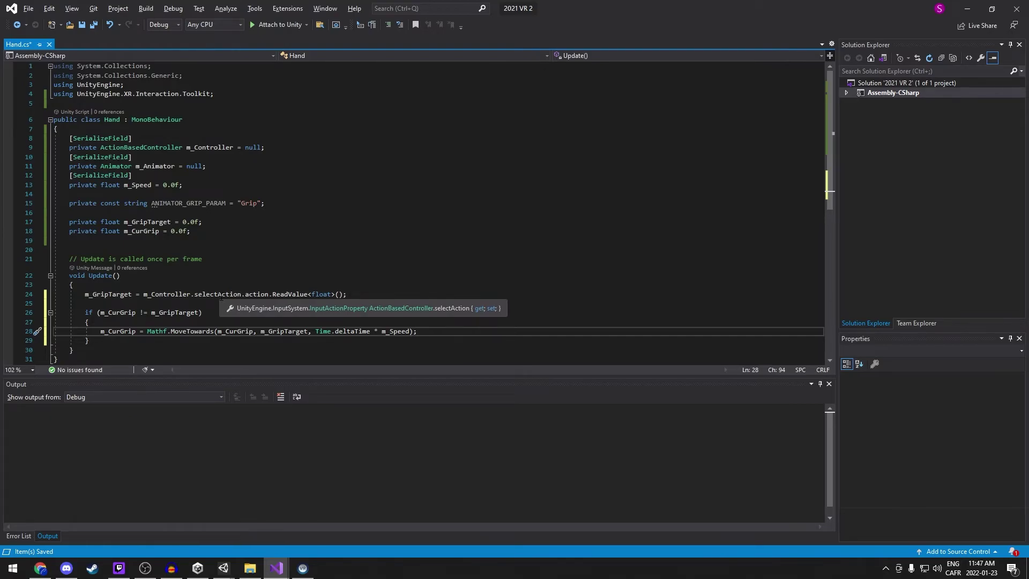
pyautogui.moveTo(111, 296)
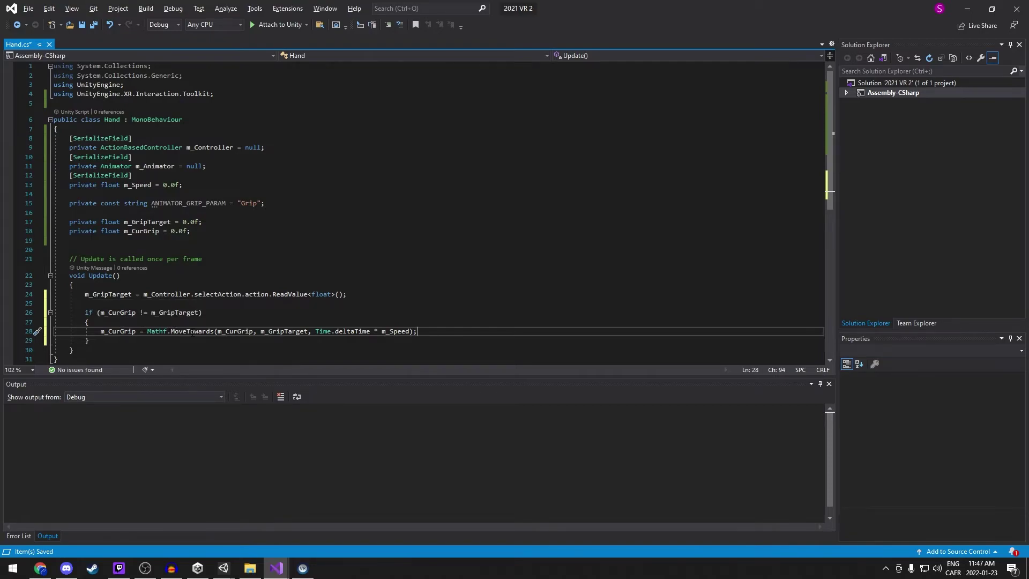
pyautogui.moveTo(192, 331)
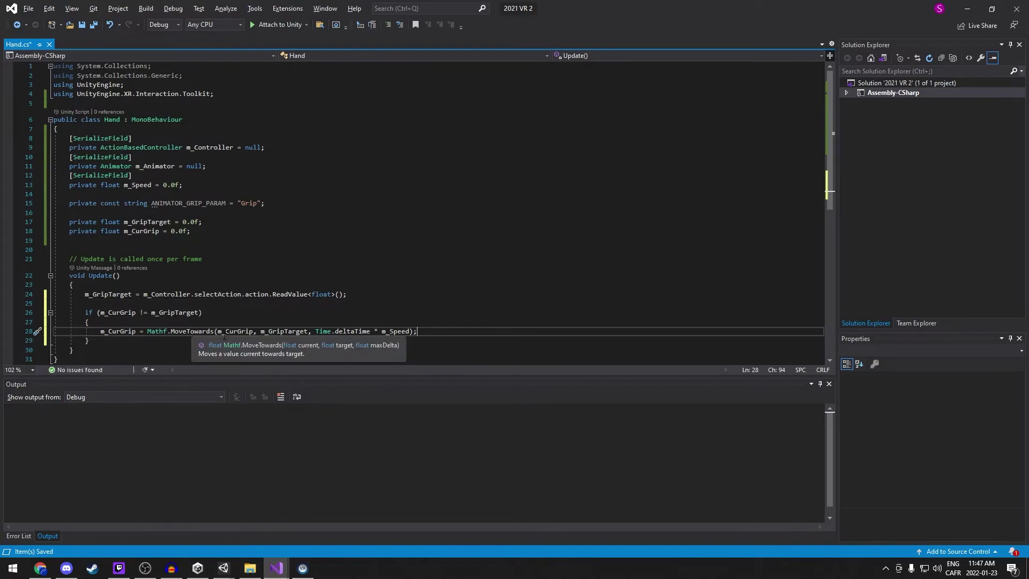
pyautogui.moveTo(229, 330)
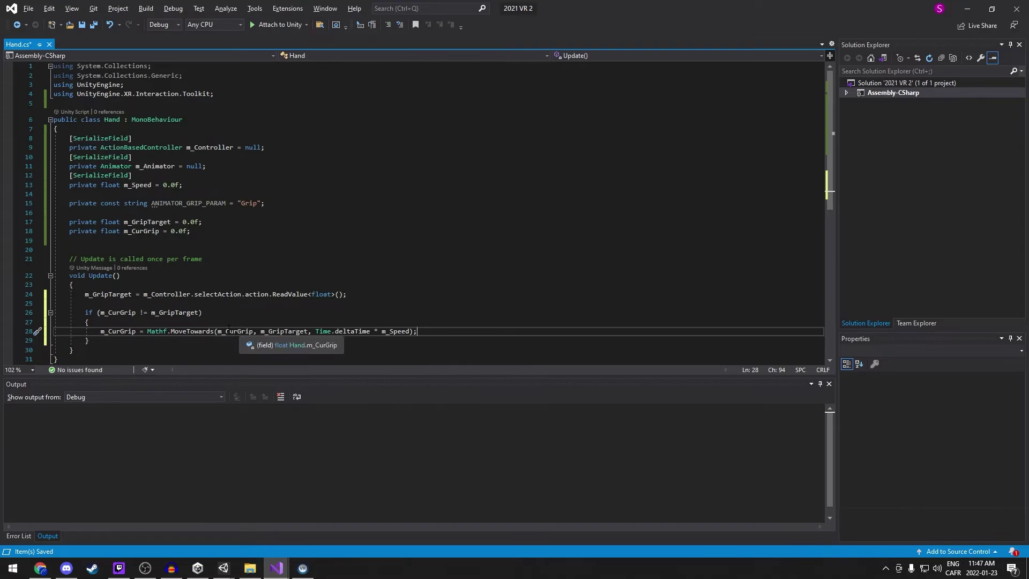
pyautogui.moveTo(302, 334)
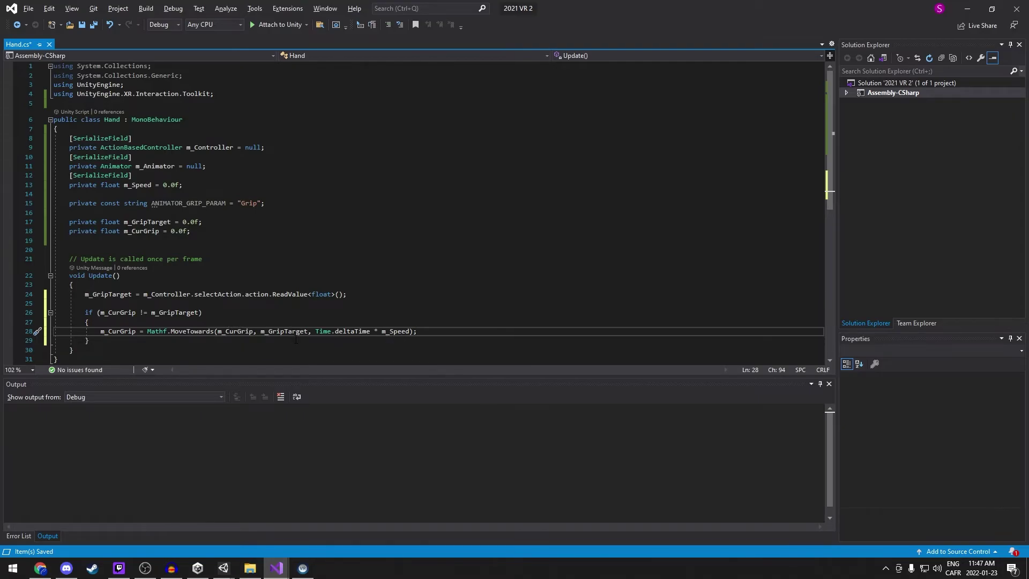
pyautogui.moveTo(355, 329)
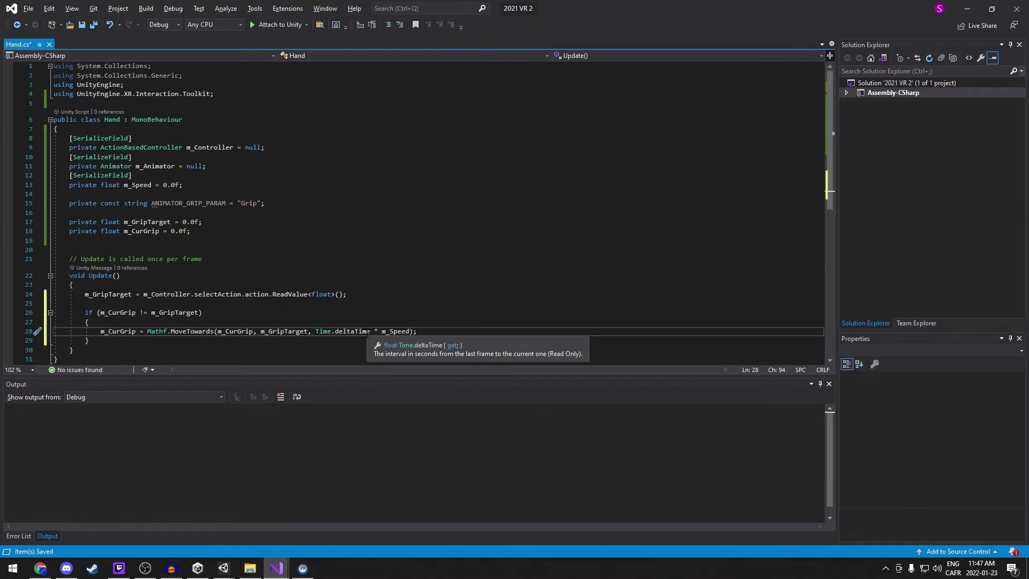
pyautogui.moveTo(388, 333)
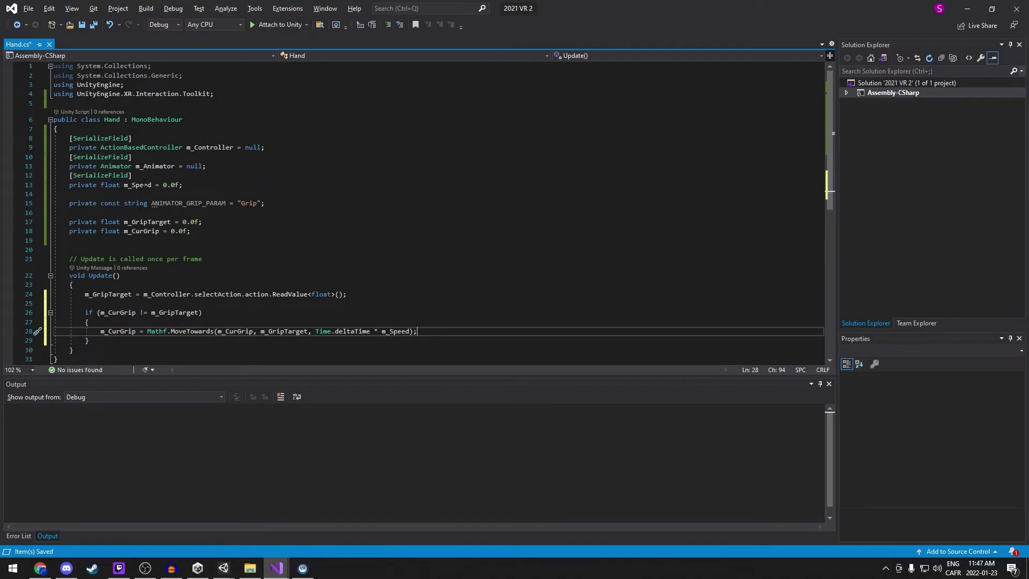
# Change m_Speed's default value to 8, save Hand.cs, and add a blank line after MoveTowards
pyautogui.click(166, 185)
pyautogui.press('BackSpace')
pyautogui.write('8')
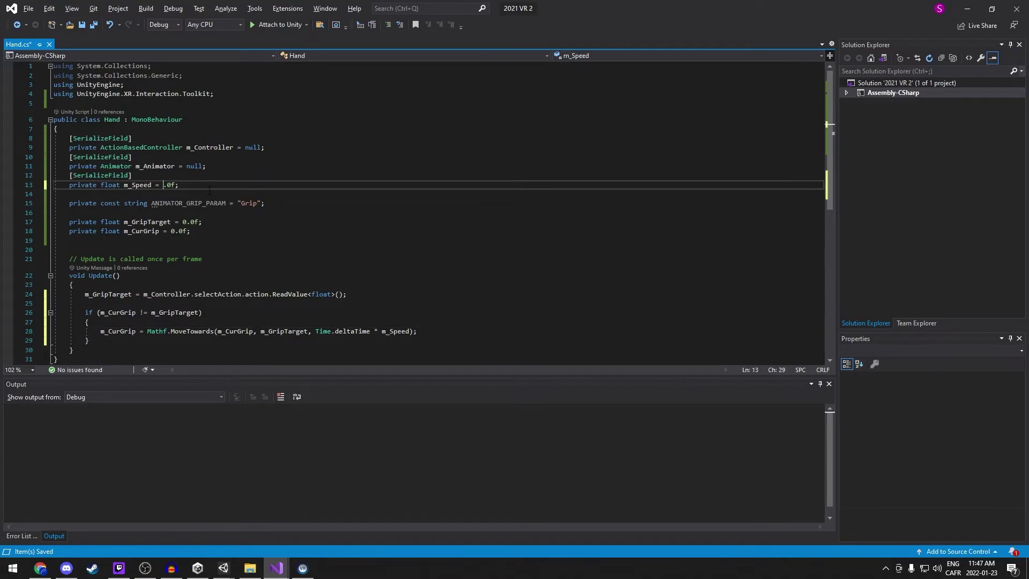
pyautogui.hotkey('ctrl', 's')
pyautogui.click(425, 334)
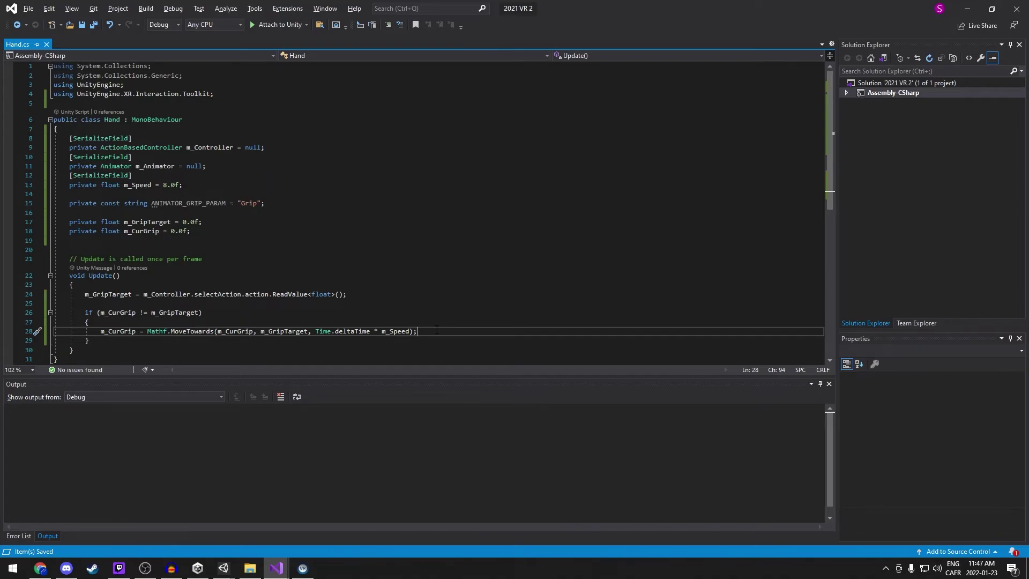
pyautogui.press('Return')
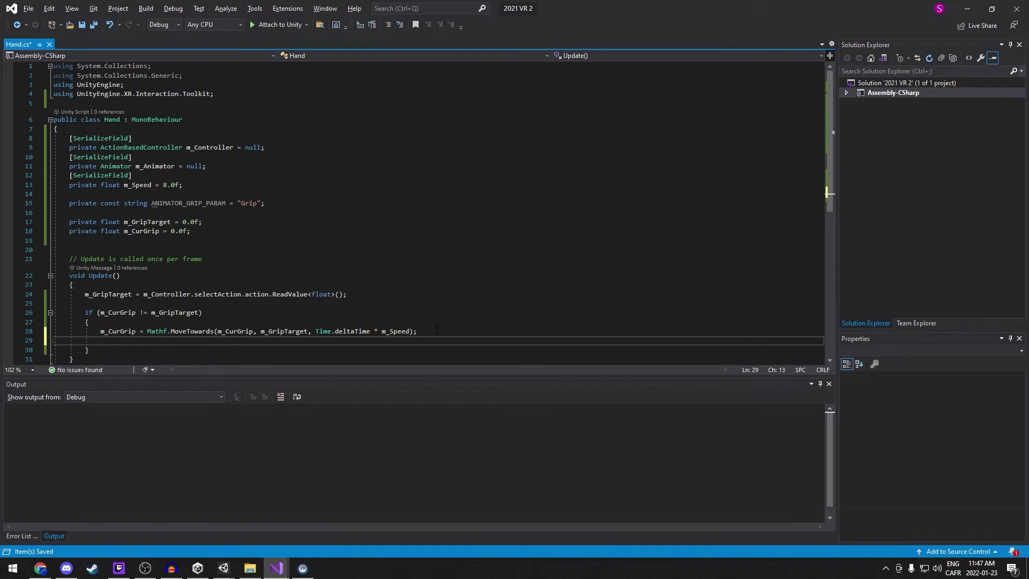
# Add m_Animator.SetFloat(ANIMATOR_GRIP_PARAM, m_CurGrip); inside the if block and save Hand.cs
pyautogui.write('m_')
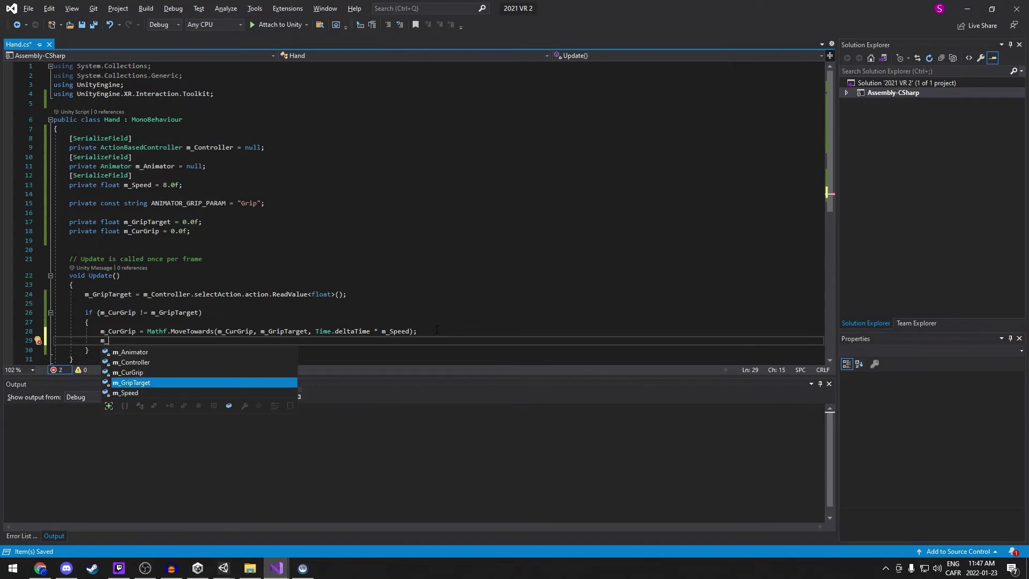
pyautogui.press('Up')
pyautogui.press('Up')
pyautogui.press('Up')
pyautogui.press('Tab')
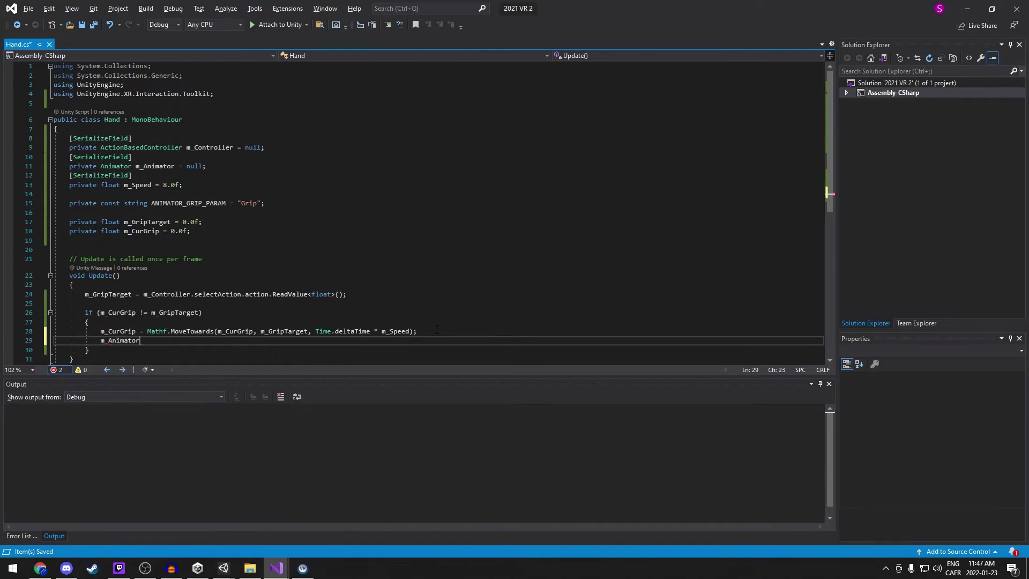
pyautogui.write('.Set')
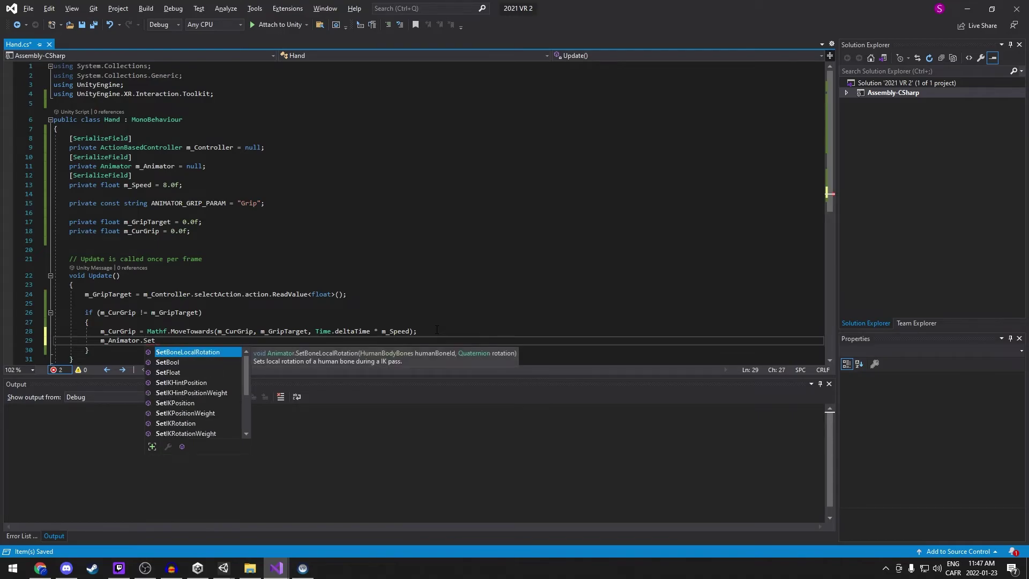
pyautogui.write('F')
pyautogui.press('Tab')
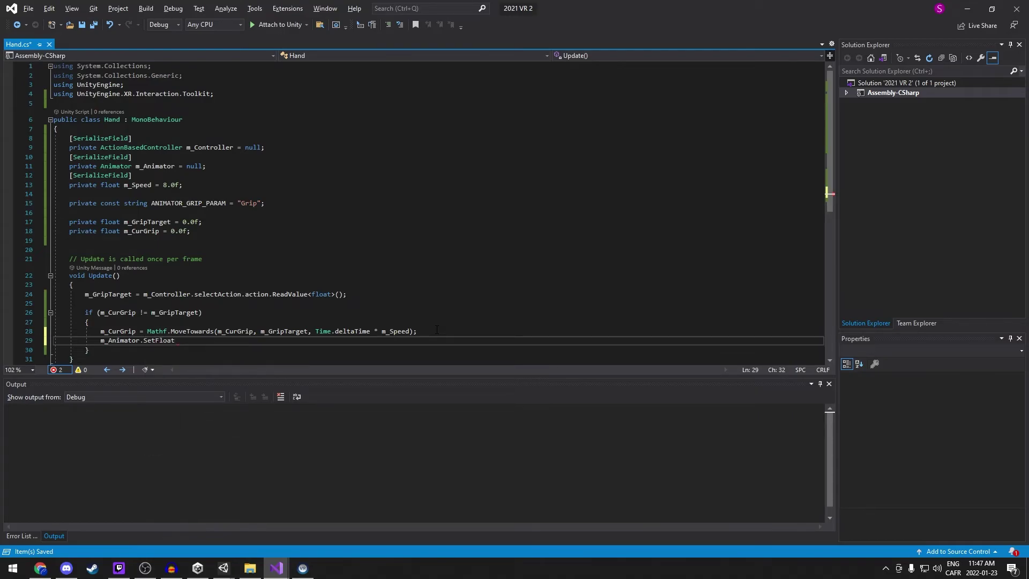
pyautogui.write('(')
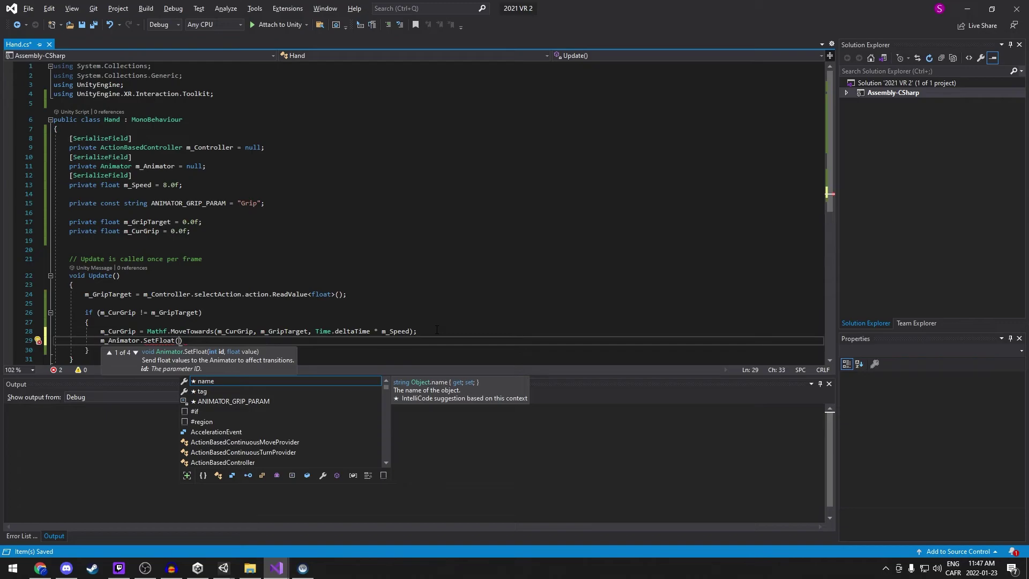
pyautogui.write('m_')
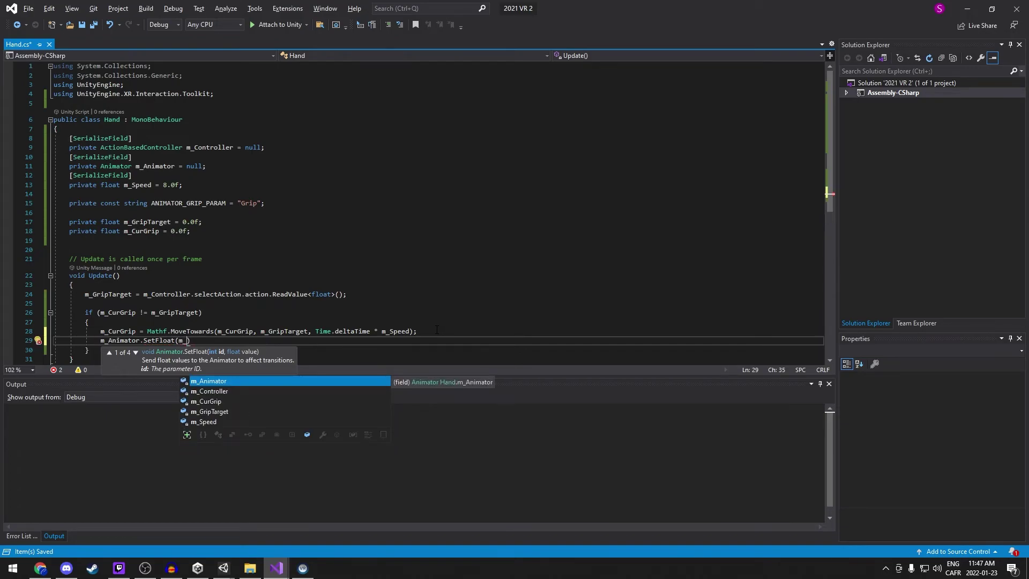
pyautogui.press('BackSpace')
pyautogui.press('BackSpace')
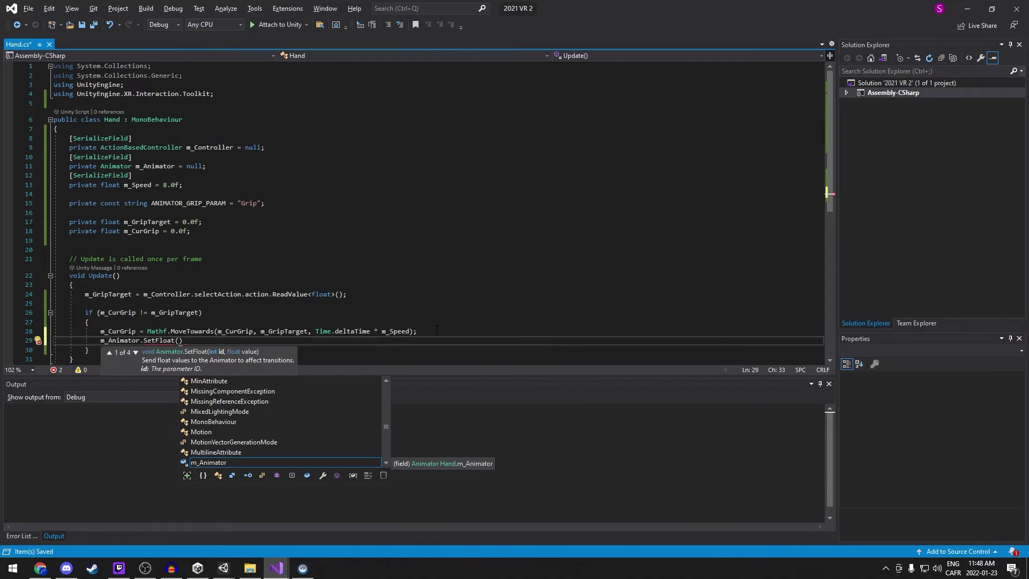
pyautogui.write('ANIMATOR_GRIP_PARAM')
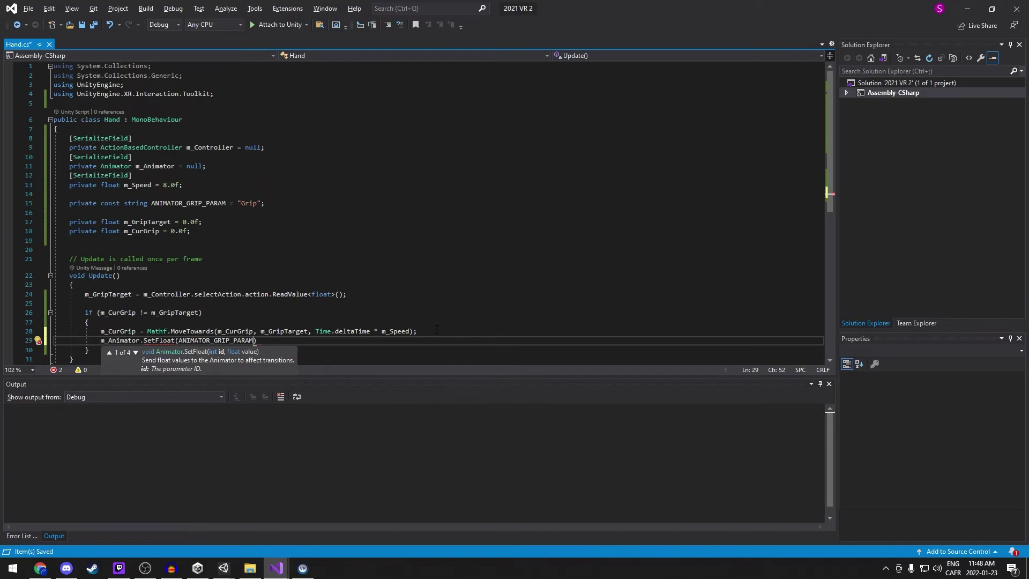
pyautogui.write(', m')
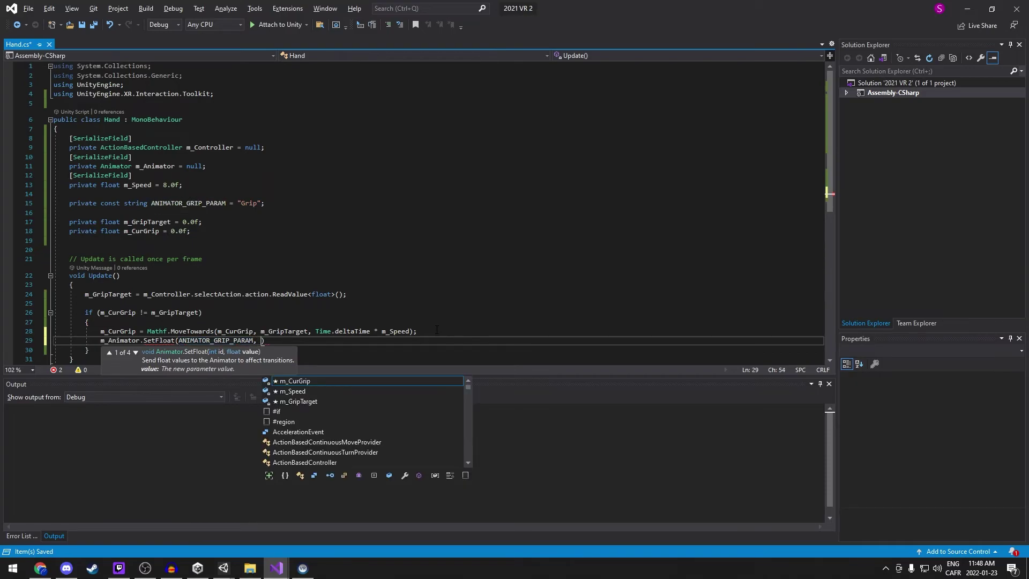
pyautogui.write('_CurGrip')
pyautogui.press('Tab')
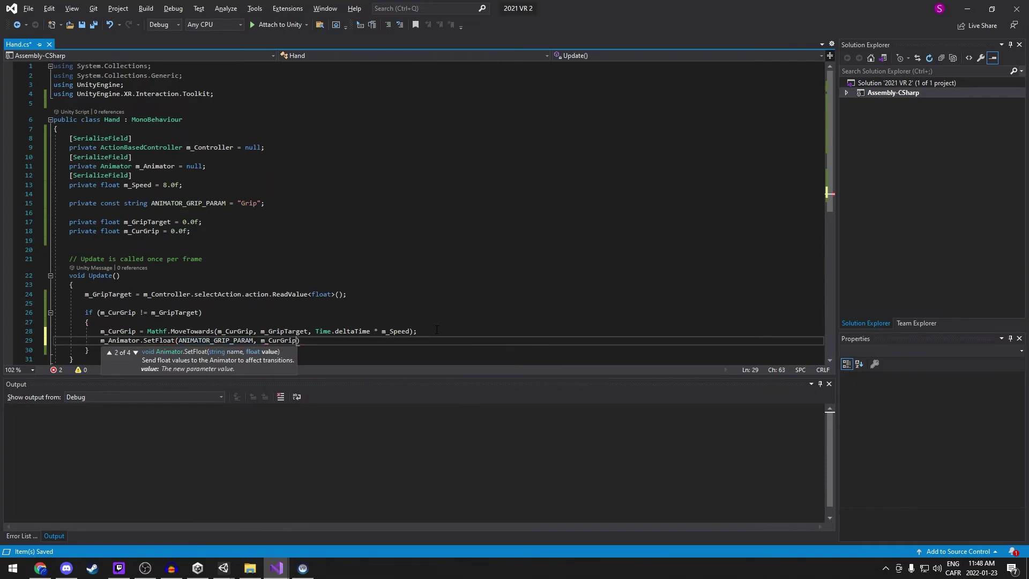
pyautogui.write(');')
pyautogui.hotkey('ctrl', 's')
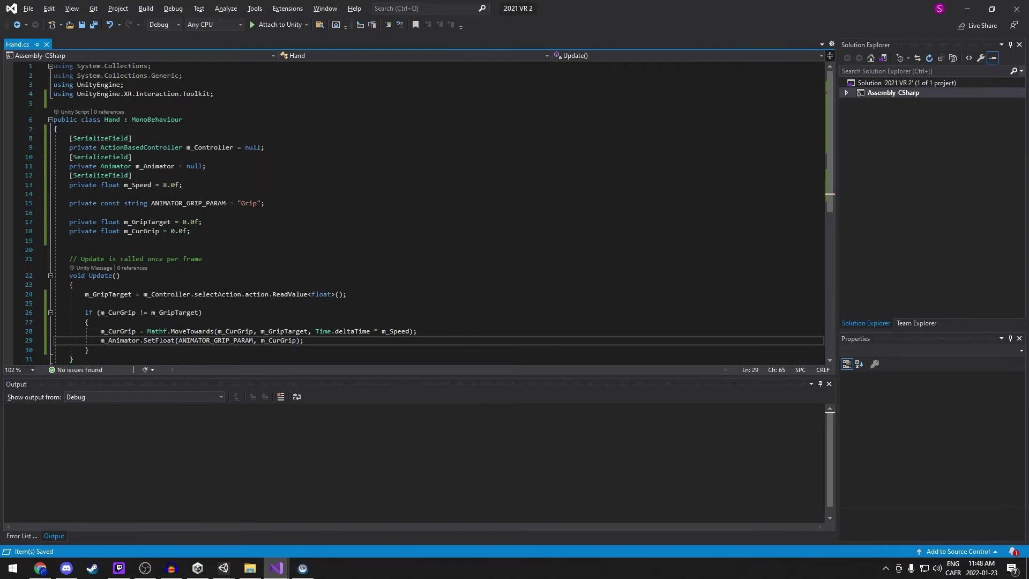
pyautogui.moveTo(289, 295); pyautogui.dragTo(194, 295)
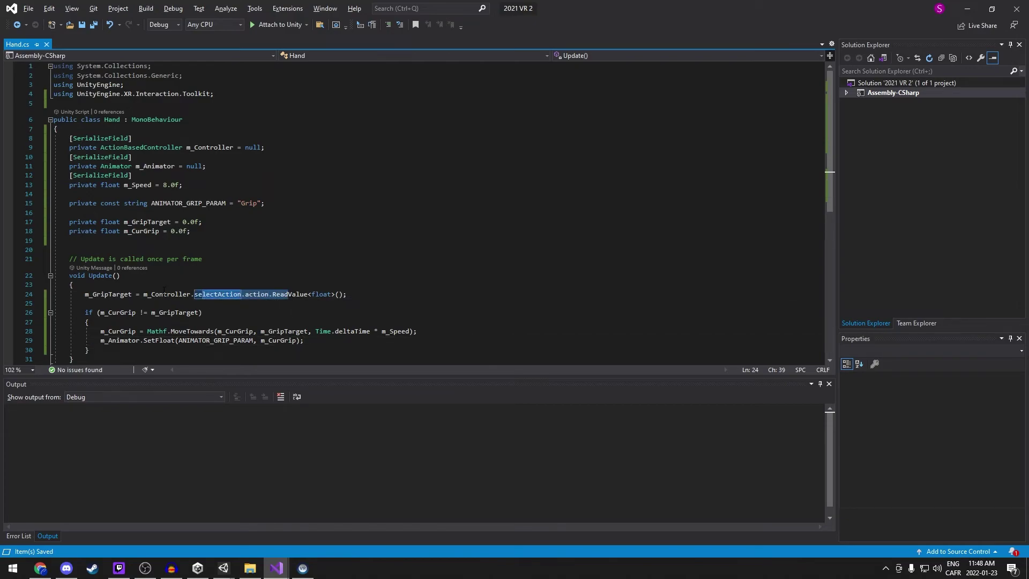
pyautogui.click(113, 294)
pyautogui.click(105, 312)
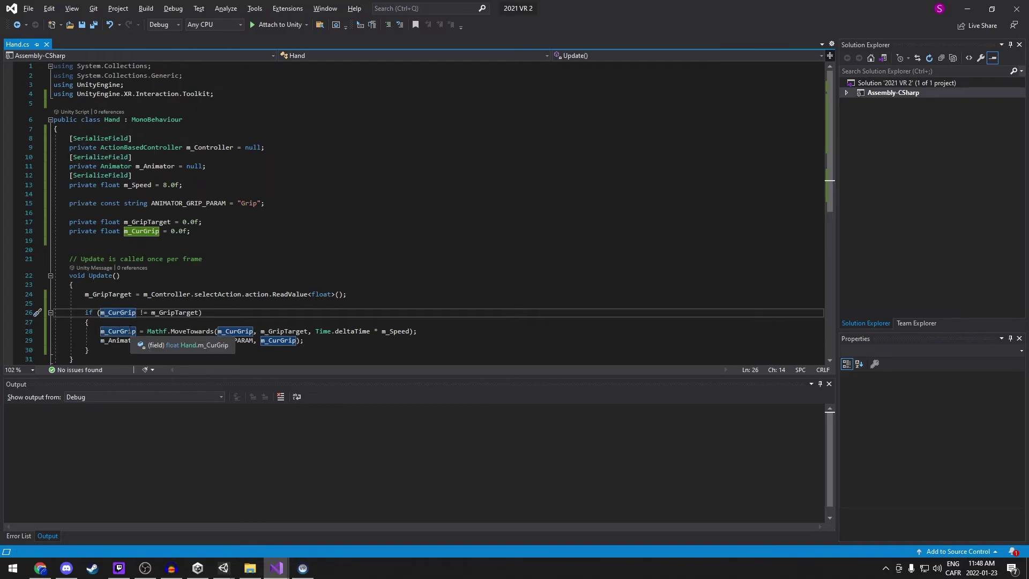
pyautogui.click(124, 331)
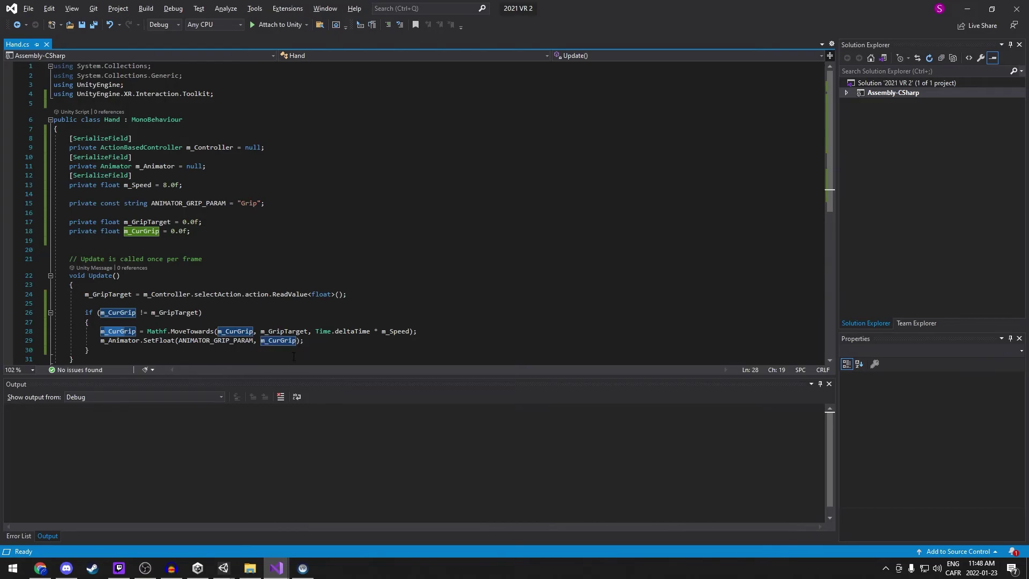
pyautogui.moveTo(308, 341); pyautogui.dragTo(54, 341)
pyautogui.click(411, 362)
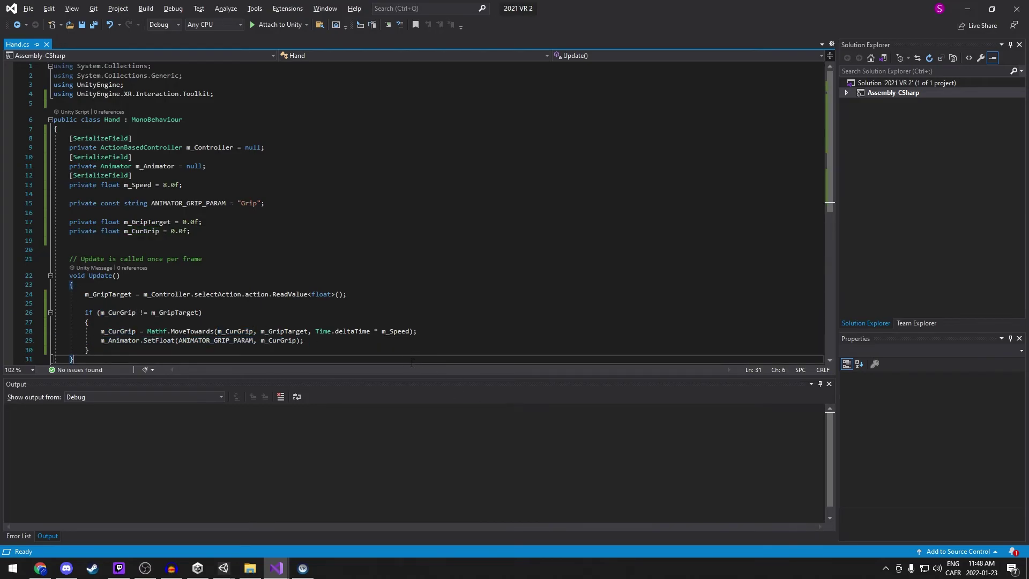
pyautogui.hotkey('ctrl', 's')
# Back in Unity, set LeftHand's Hand script Speed to 8 and assign the LeftHand Animator
pyautogui.click(965, 9)
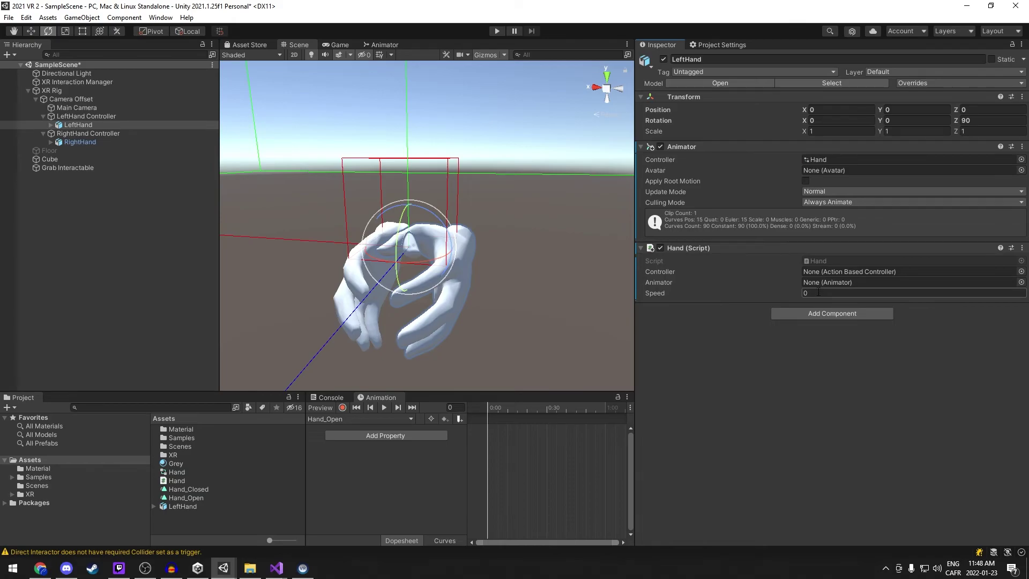
pyautogui.click(819, 292)
pyautogui.write('8')
pyautogui.moveTo(700, 147); pyautogui.dragTo(840, 271)
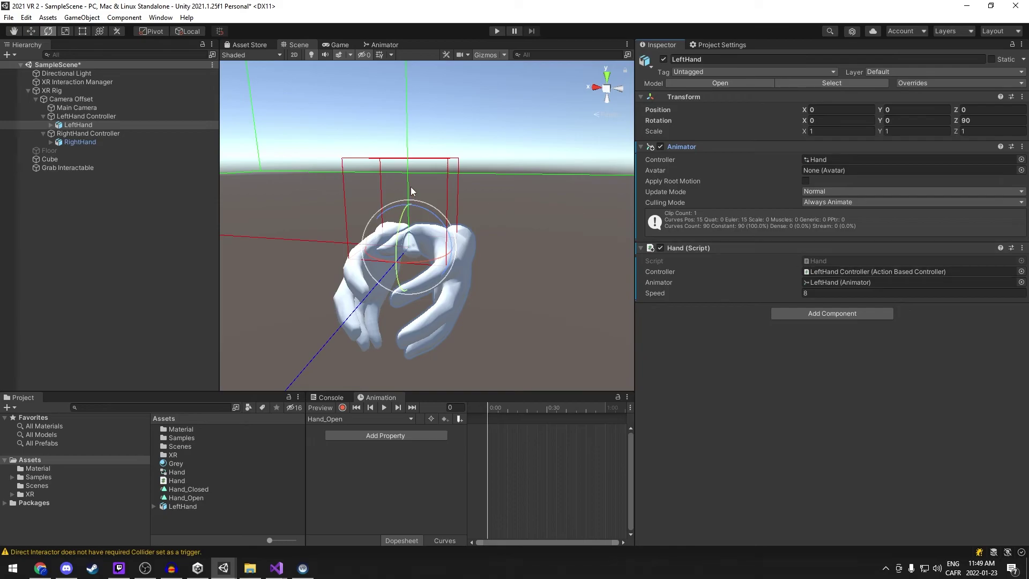
# Add the Hand script to RightHand and assign the RightHand Animator to it
pyautogui.click(133, 142)
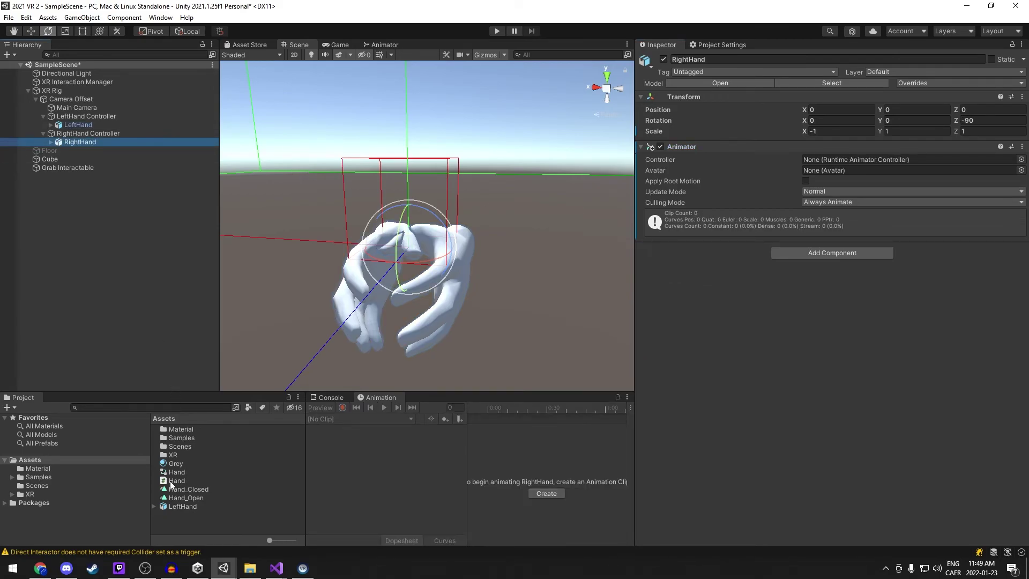
pyautogui.moveTo(170, 481); pyautogui.dragTo(856, 296)
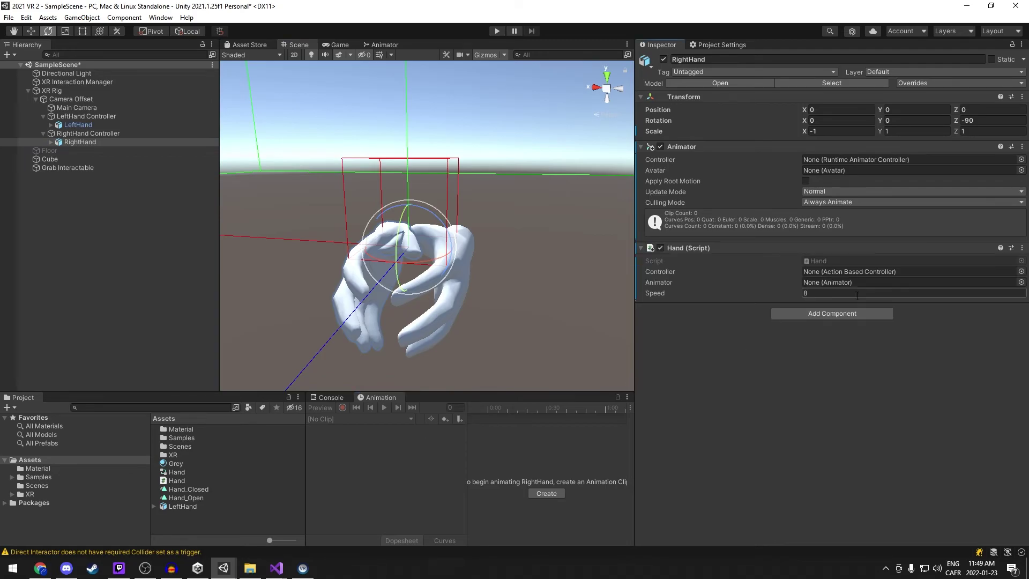
pyautogui.moveTo(684, 149); pyautogui.dragTo(826, 272)
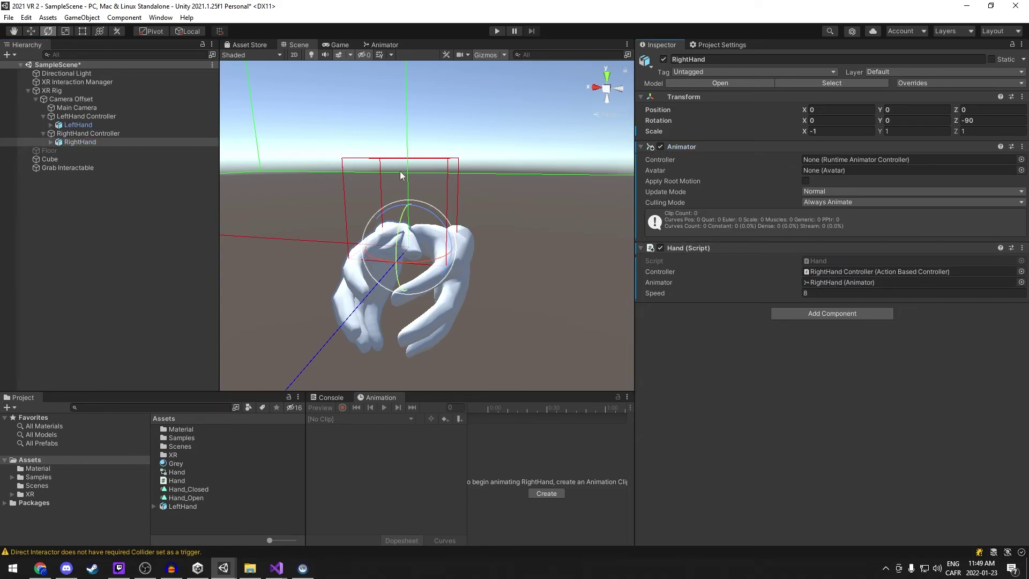
pyautogui.click(52, 150)
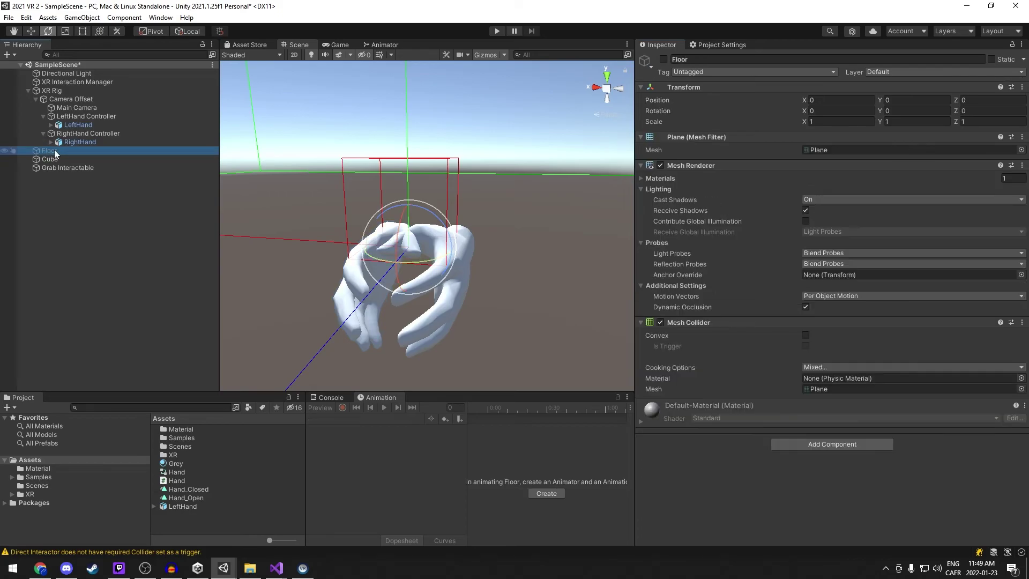
# Enable the Floor object and enter Play mode to test the scene
pyautogui.click(663, 58)
pyautogui.click(475, 90)
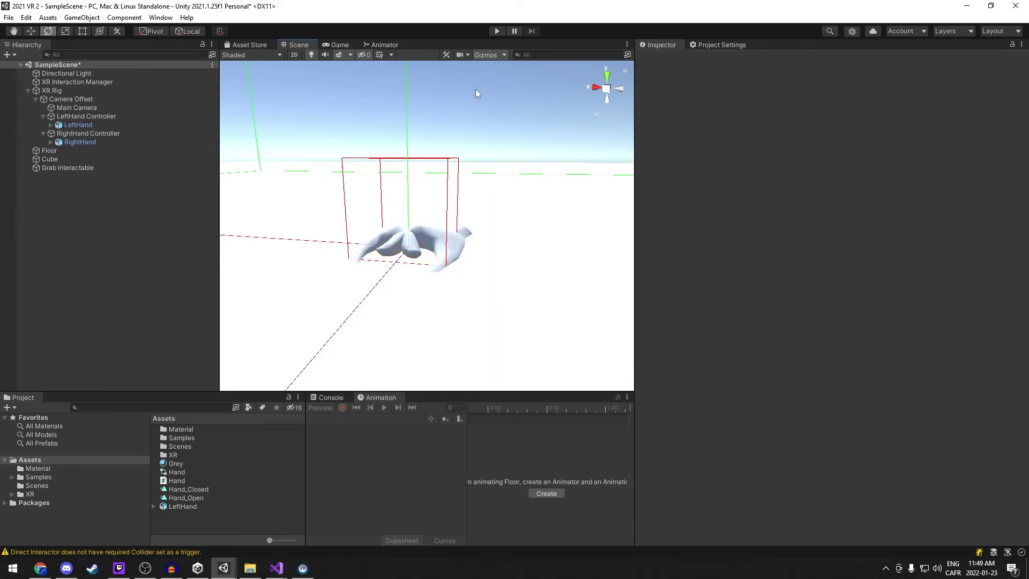
pyautogui.click(495, 32)
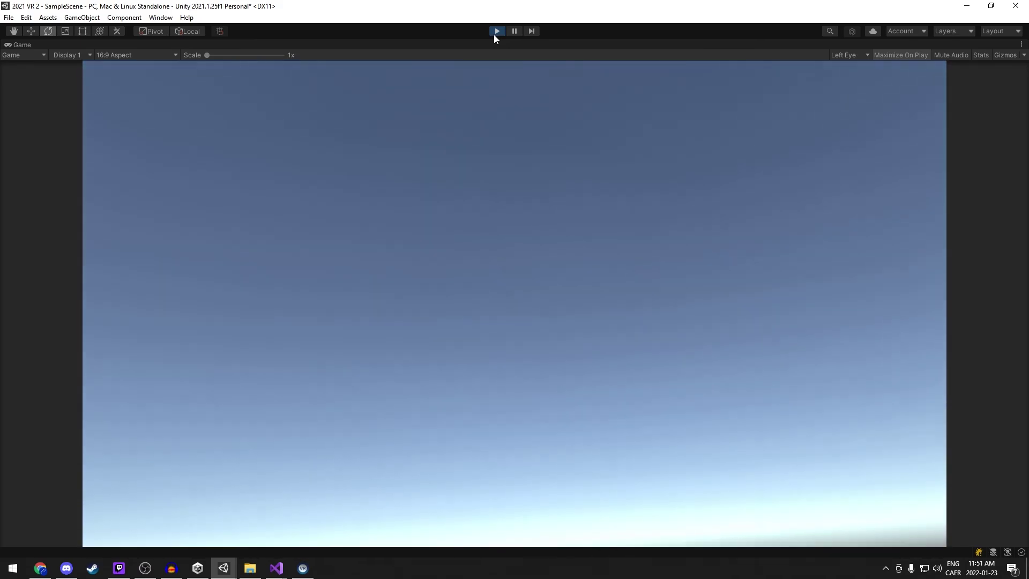
# Set LeftHand and RightHand as their XR controllers' Model, then play-test the scene again
pyautogui.click(493, 35)
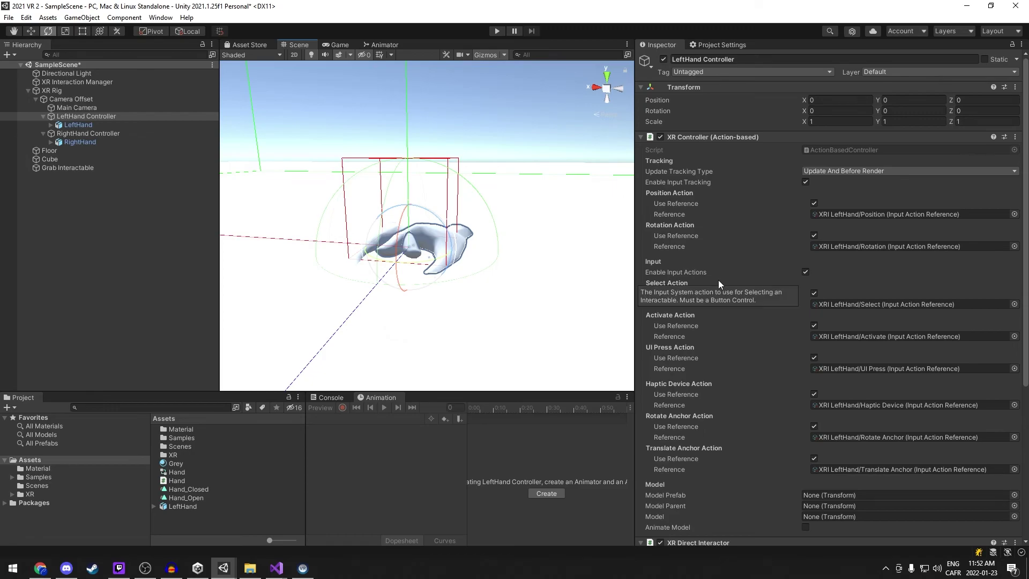
pyautogui.scroll(-5, 718, 280)
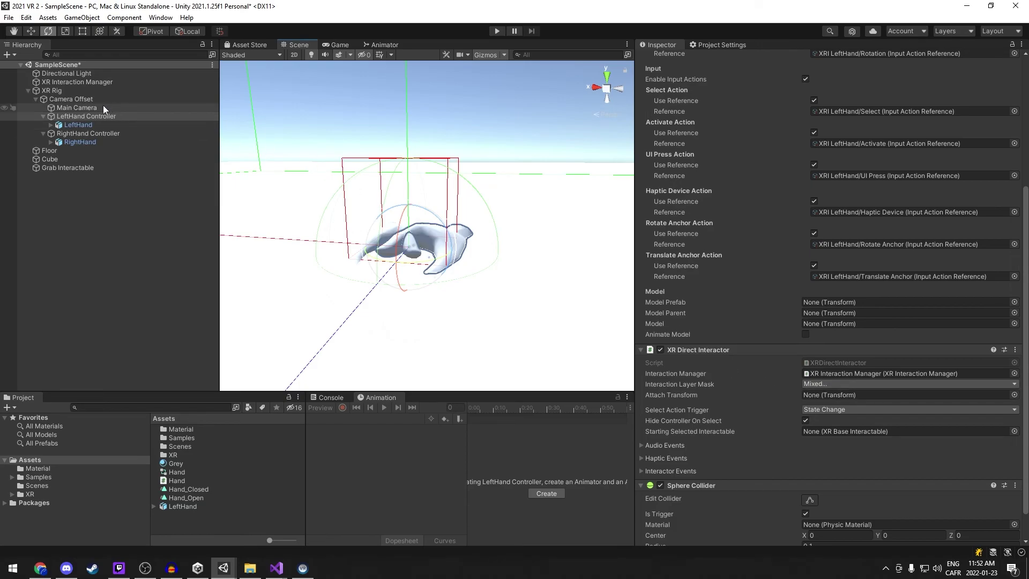
pyautogui.moveTo(71, 124); pyautogui.dragTo(830, 324)
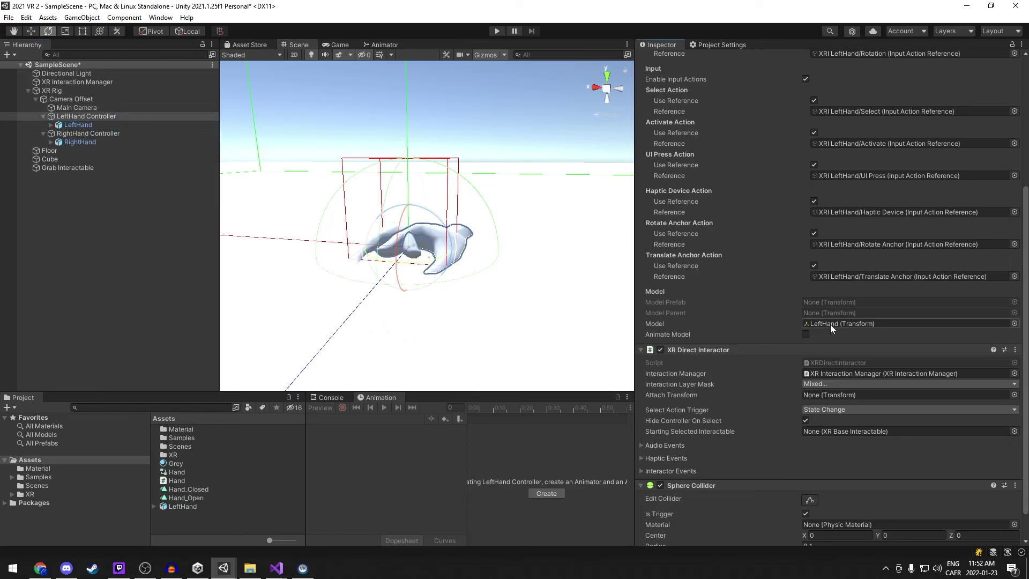
pyautogui.click(82, 134)
pyautogui.moveTo(73, 142); pyautogui.dragTo(816, 323)
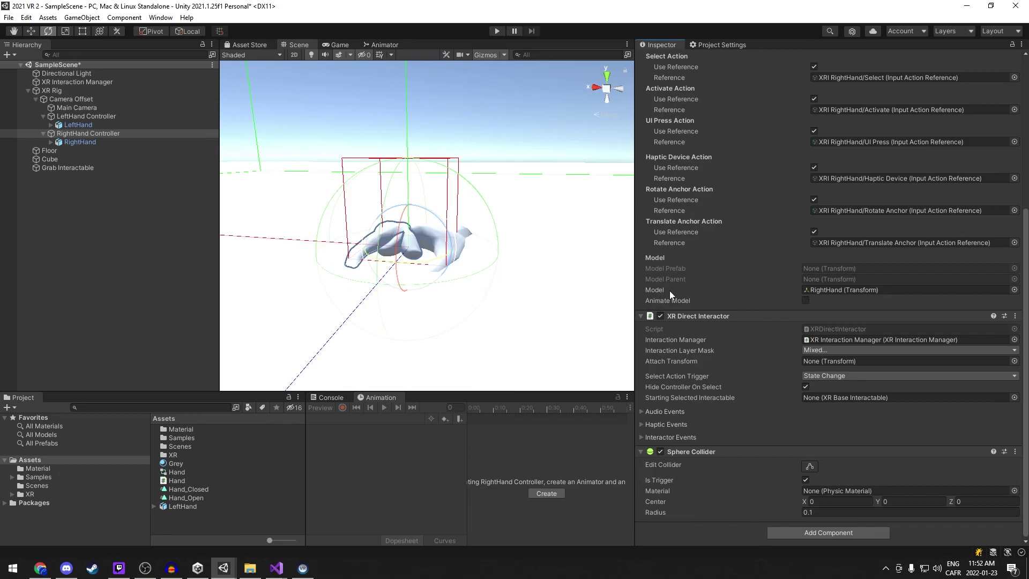
pyautogui.click(497, 32)
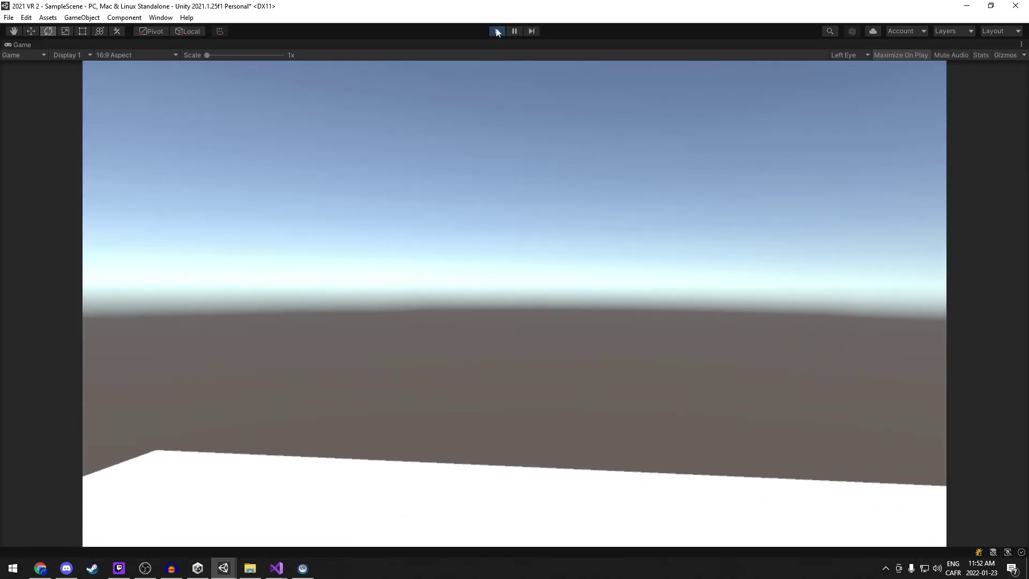